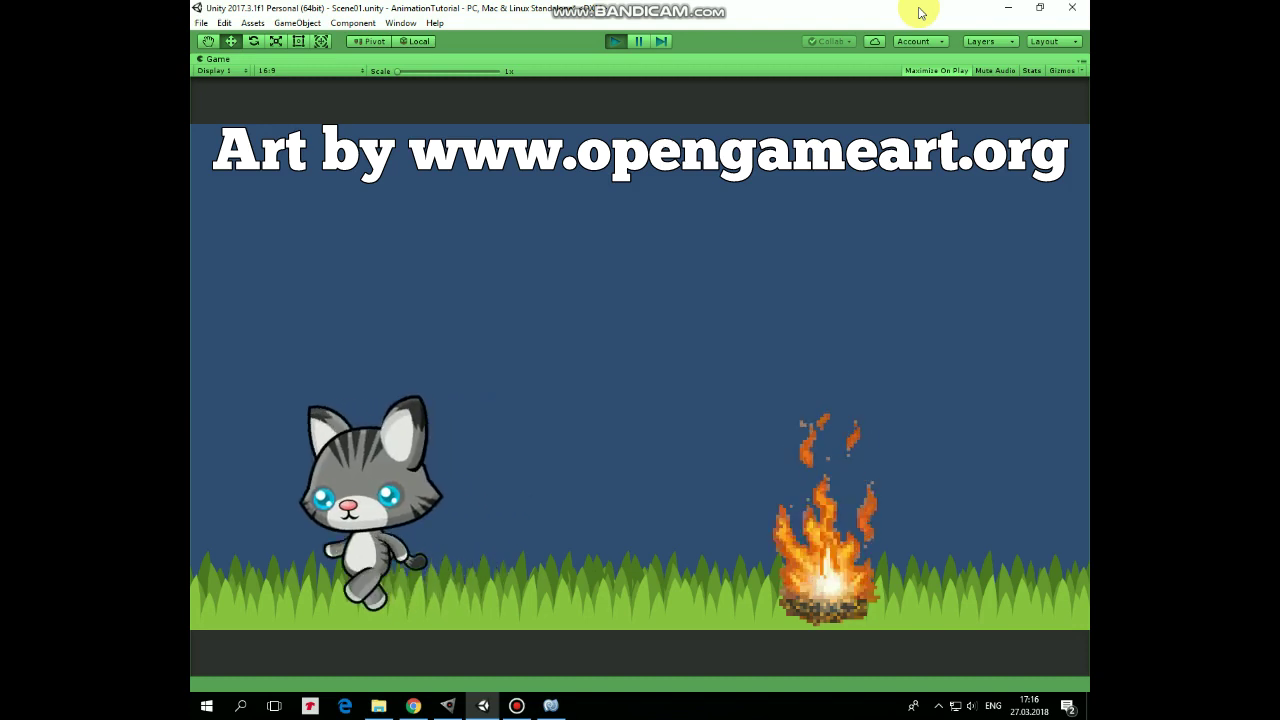
In Play mode, walk the cat right and left and jump it back and forth.
key("Right")
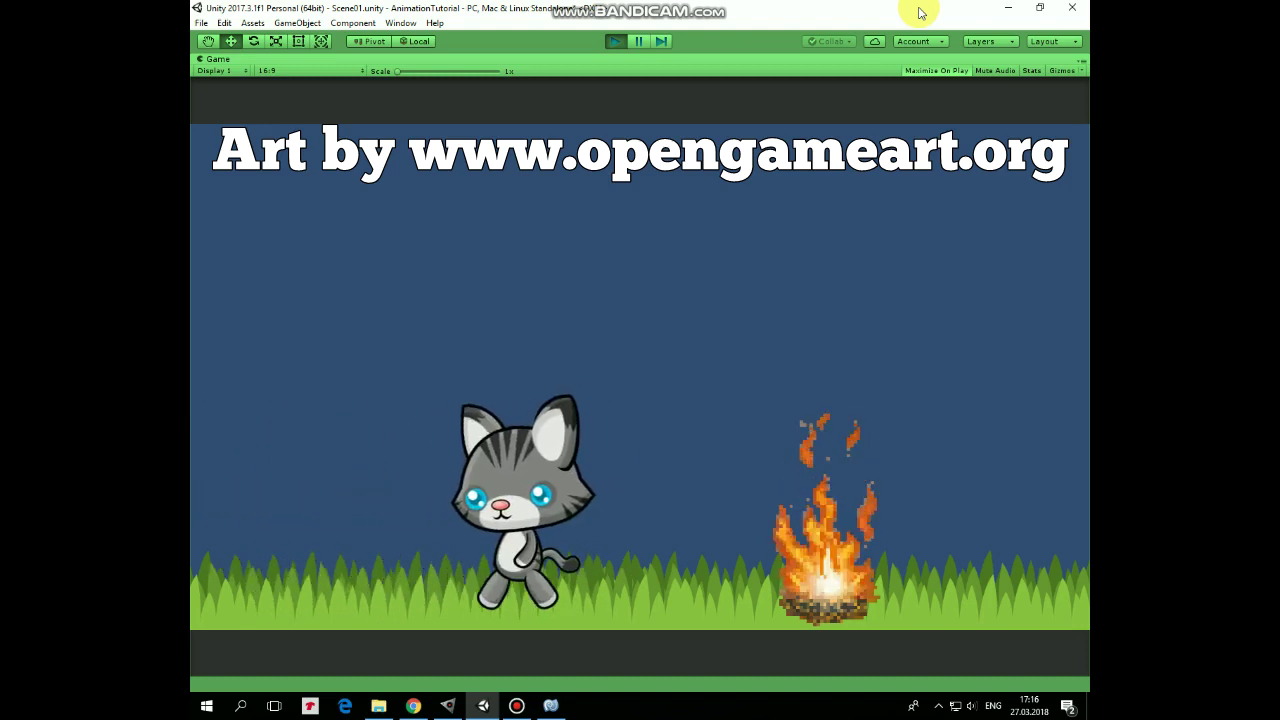
key("Left")
key("space")
key("Right")
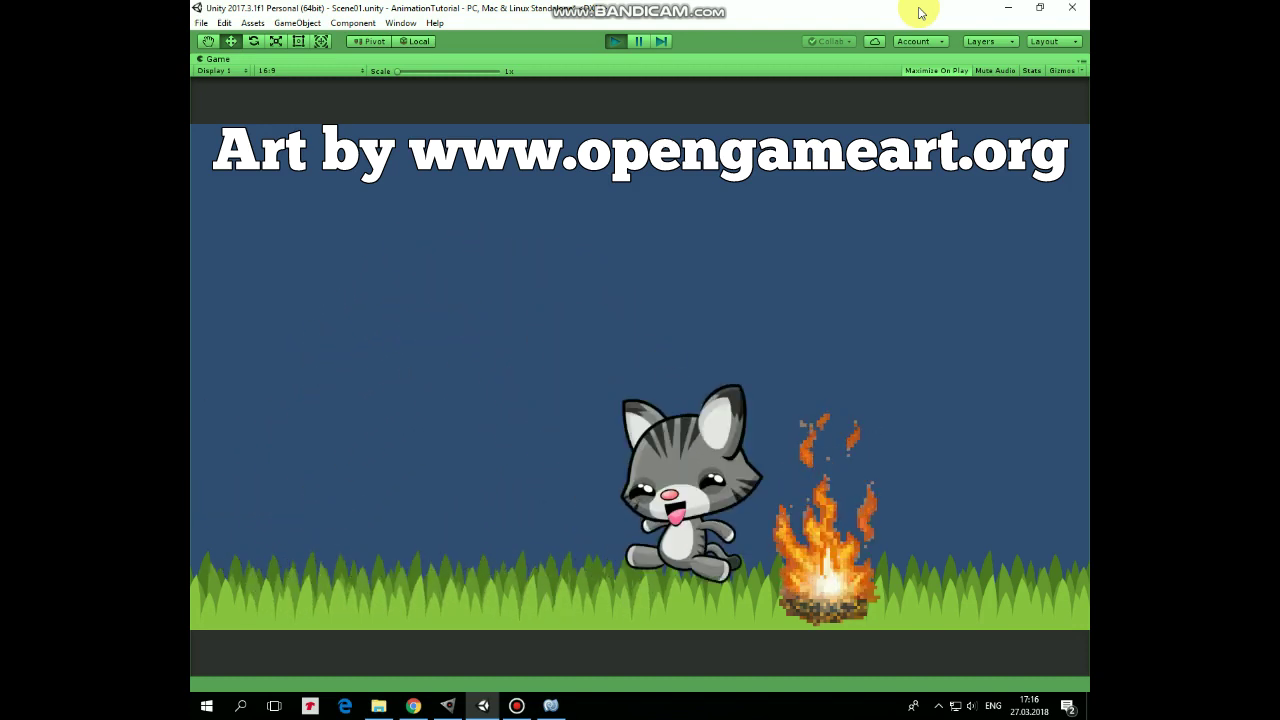
key("Left")
key("space")
key("space")
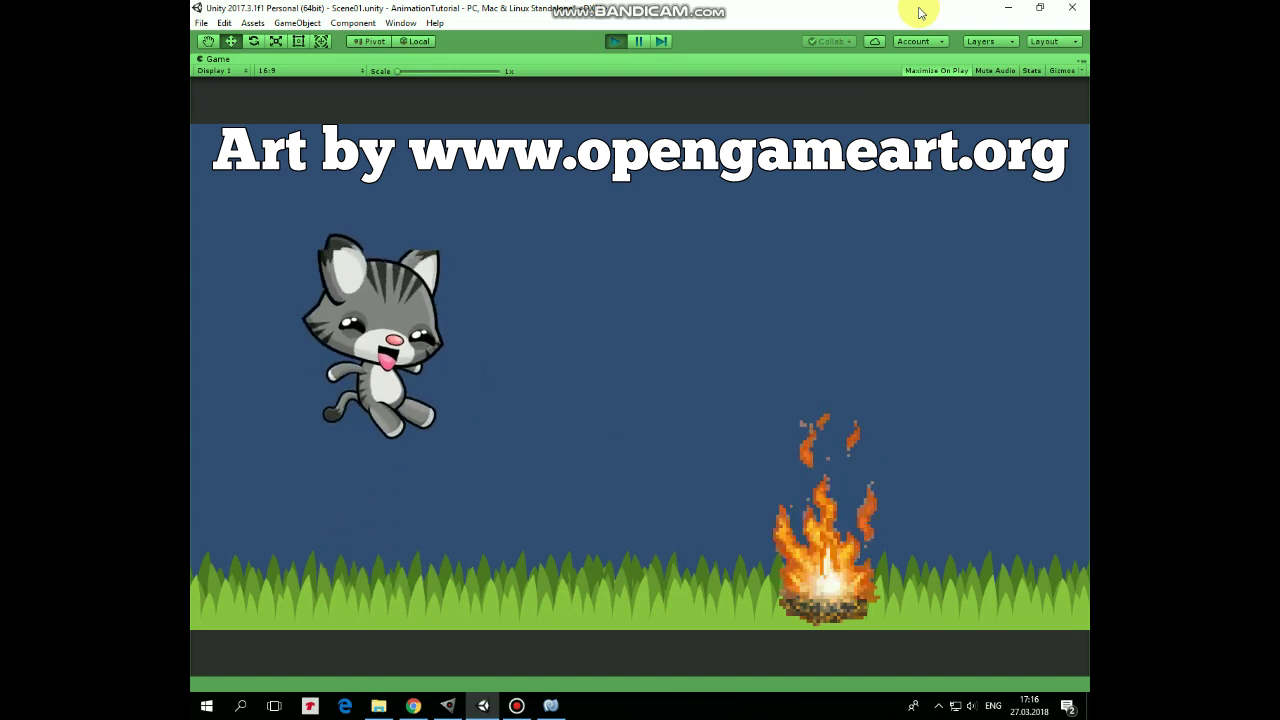
Walk the cat into the campfire repeatedly, then make it leap toward the fire.
key("Right")
key("Left")
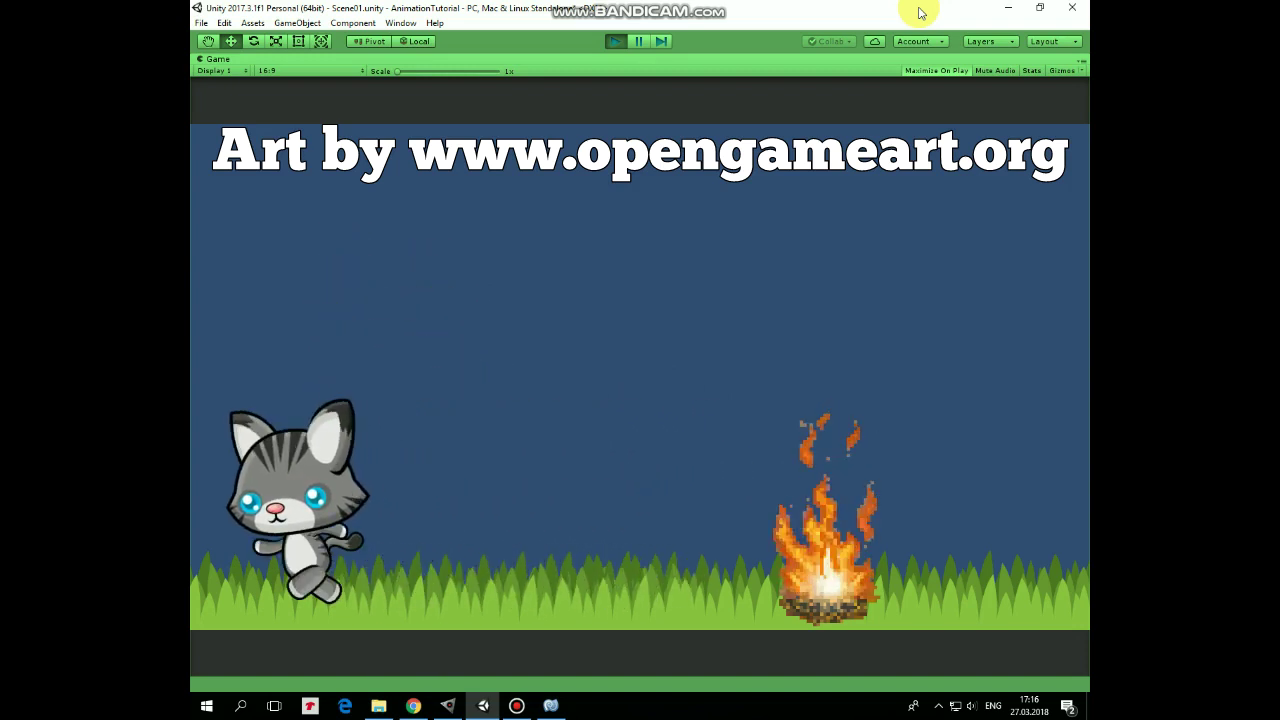
key("Right")
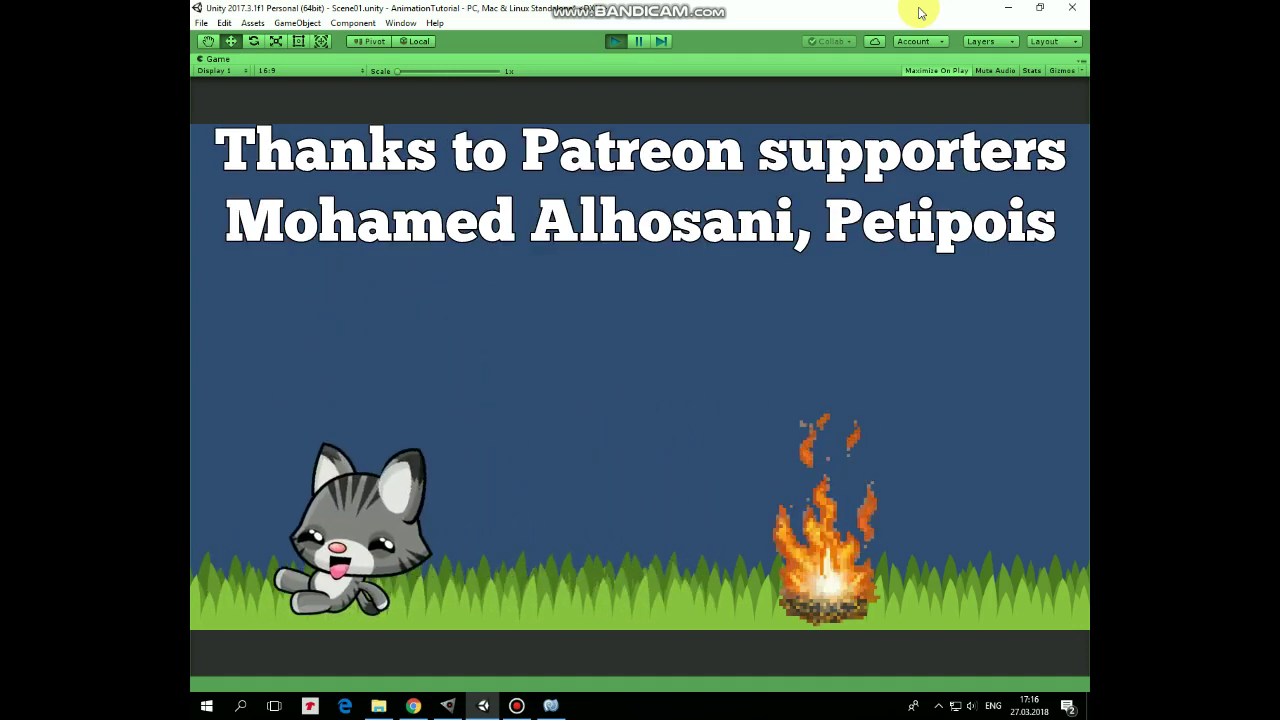
key("Right")
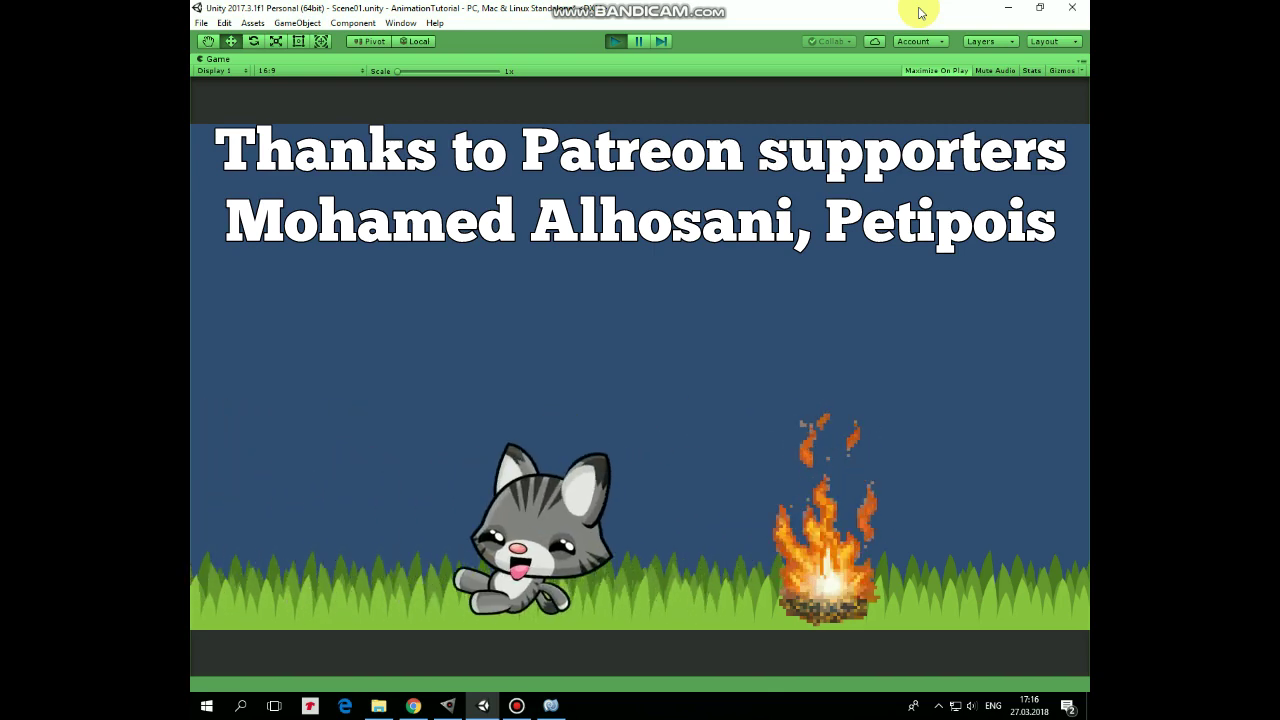
key("Right")
key("Right")
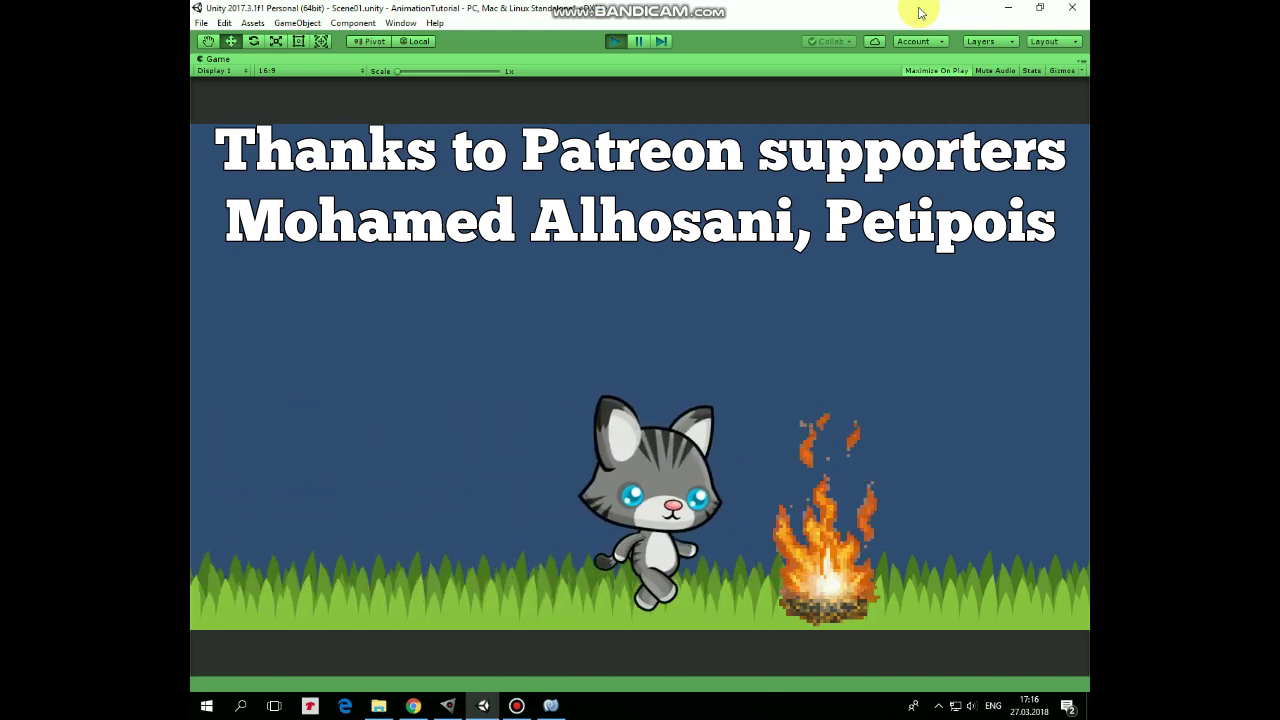
key("Right")
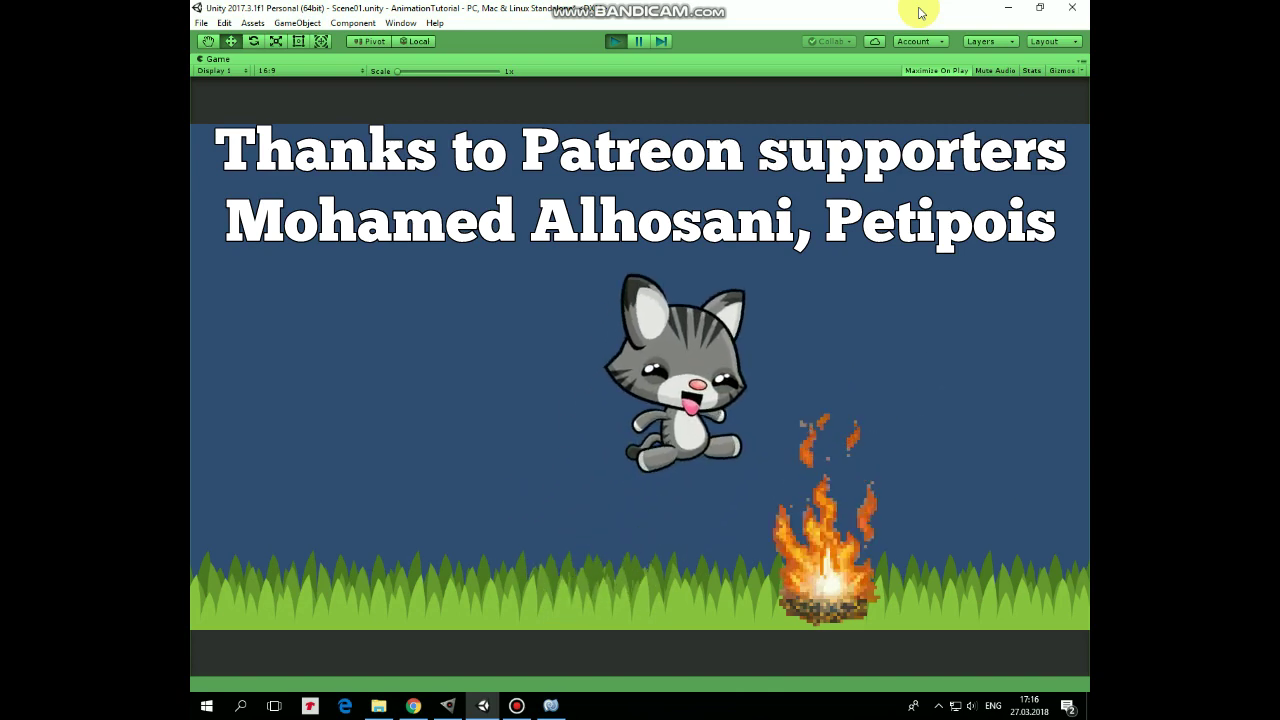
key("Left")
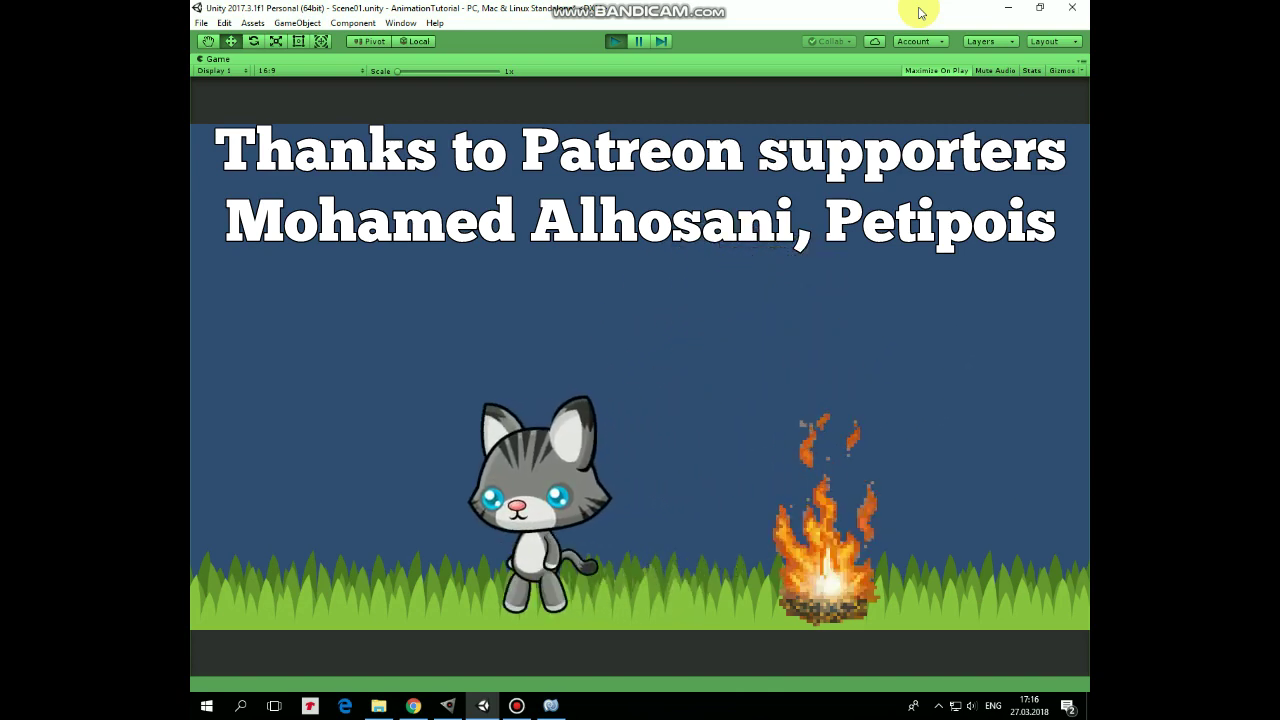
key("Right")
key("space")
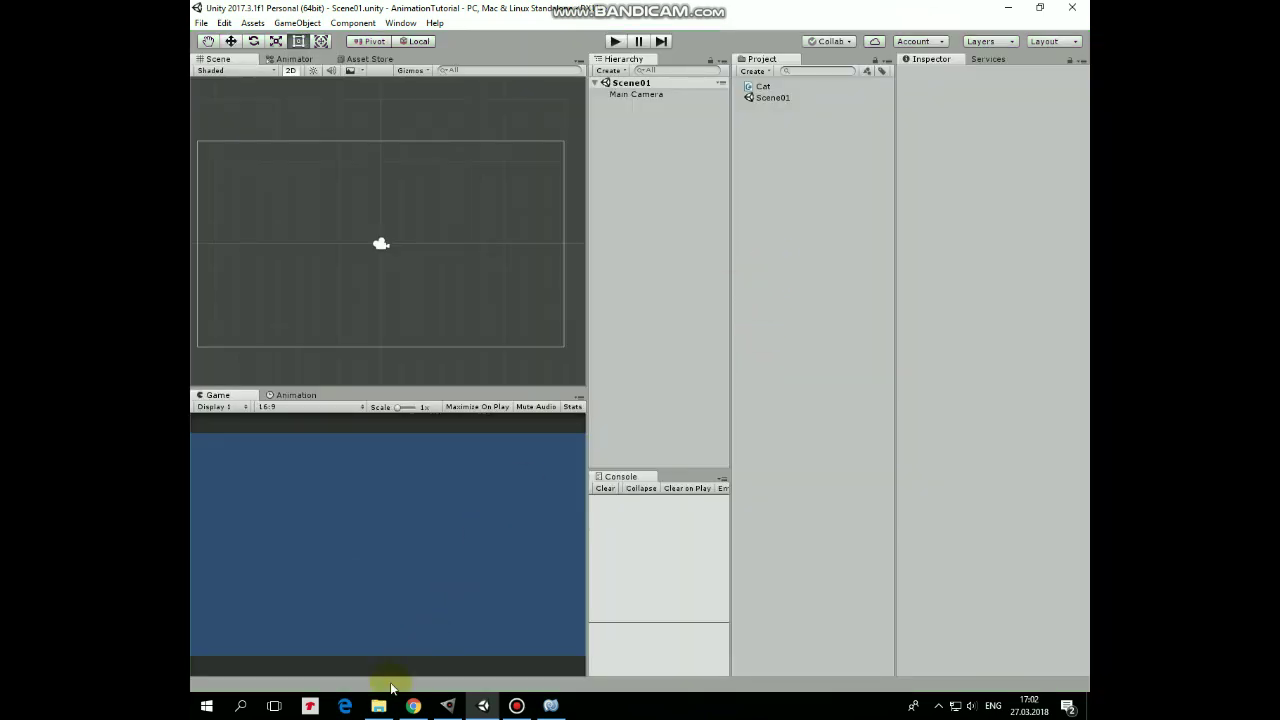
Drag the cat folder, CampFire and grass from AnimationTutorial into Unity's Project panel, then minimize Explorer.
left_click(379, 704)
left_click(561, 283)
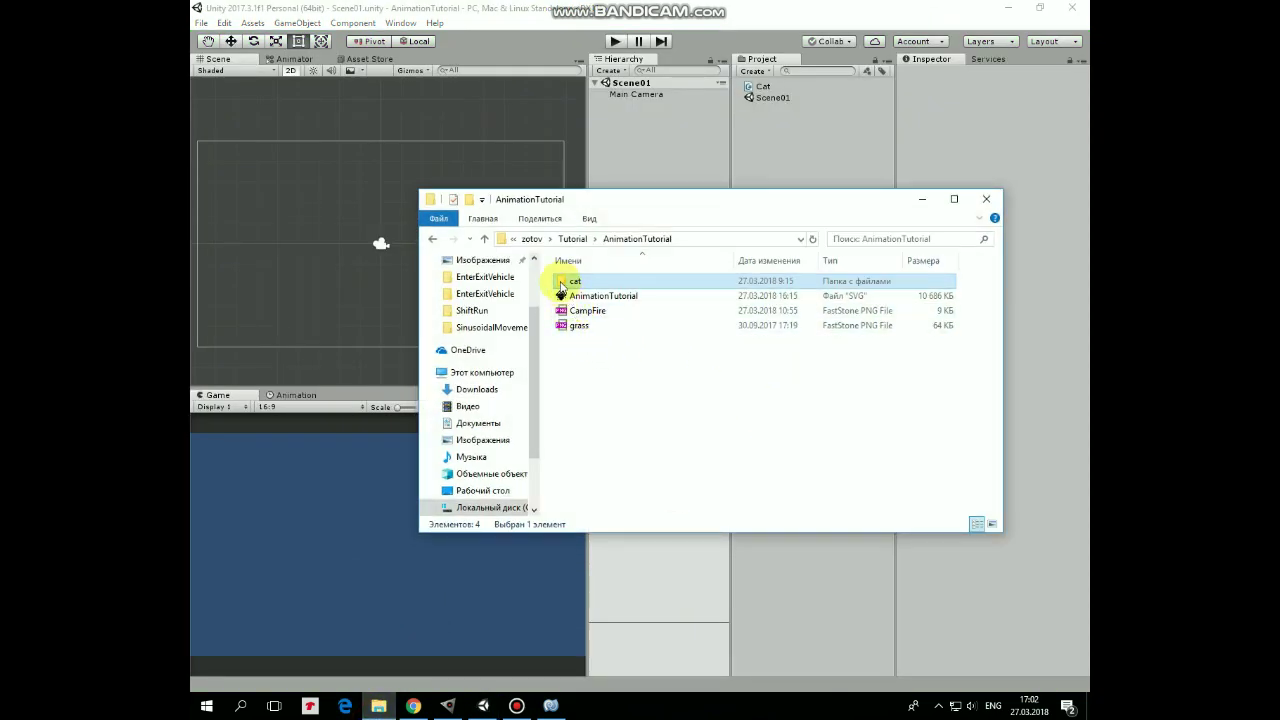
left_click_drag(561, 283, 804, 176)
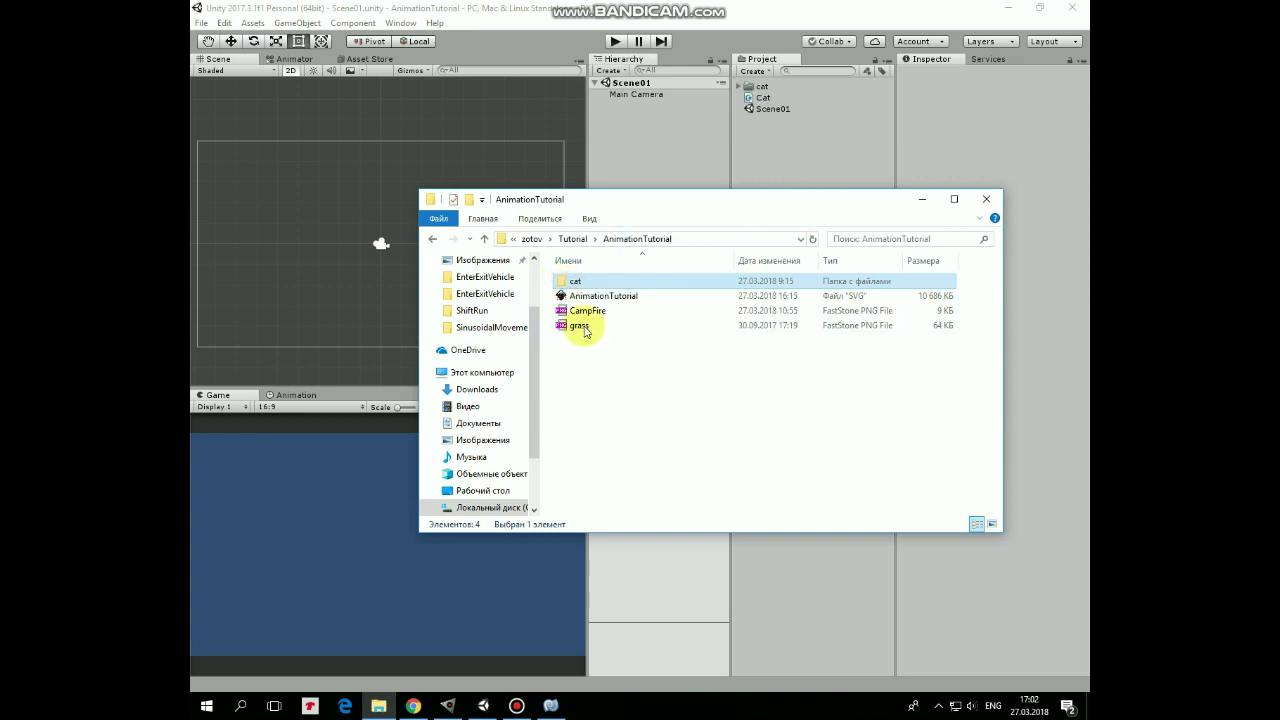
left_click_drag(561, 315, 838, 182)
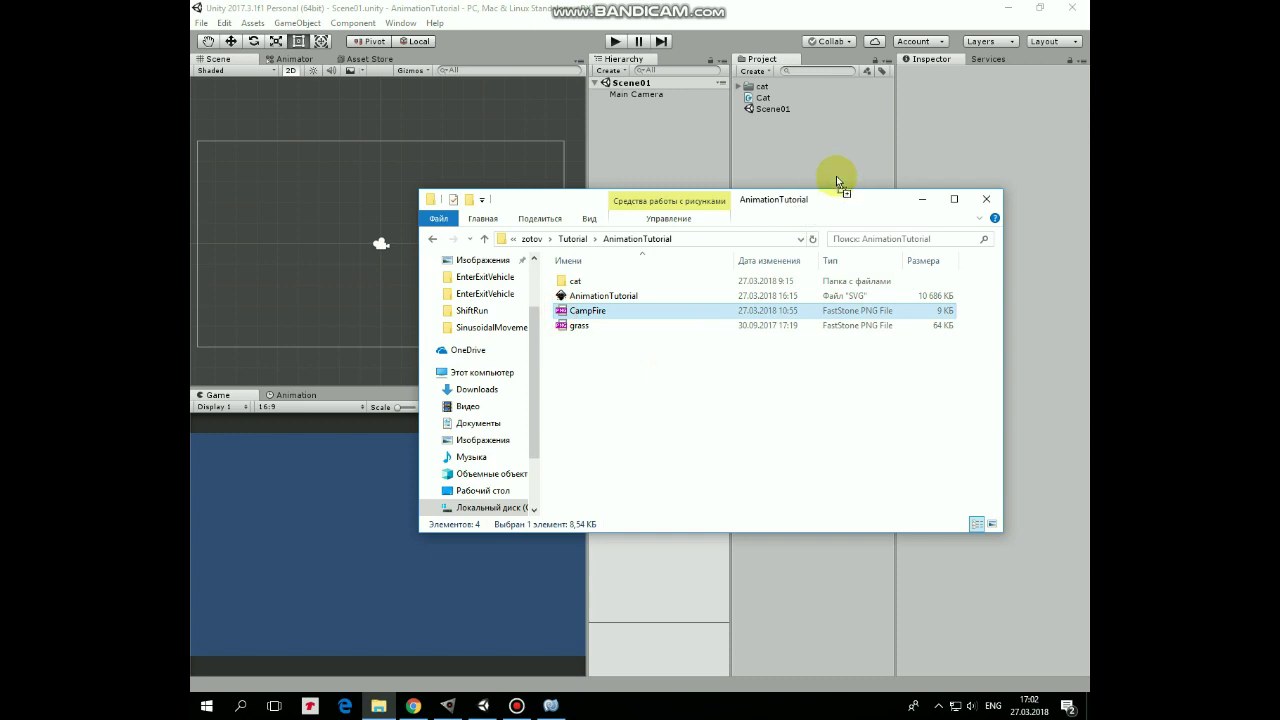
left_click_drag(562, 325, 808, 167)
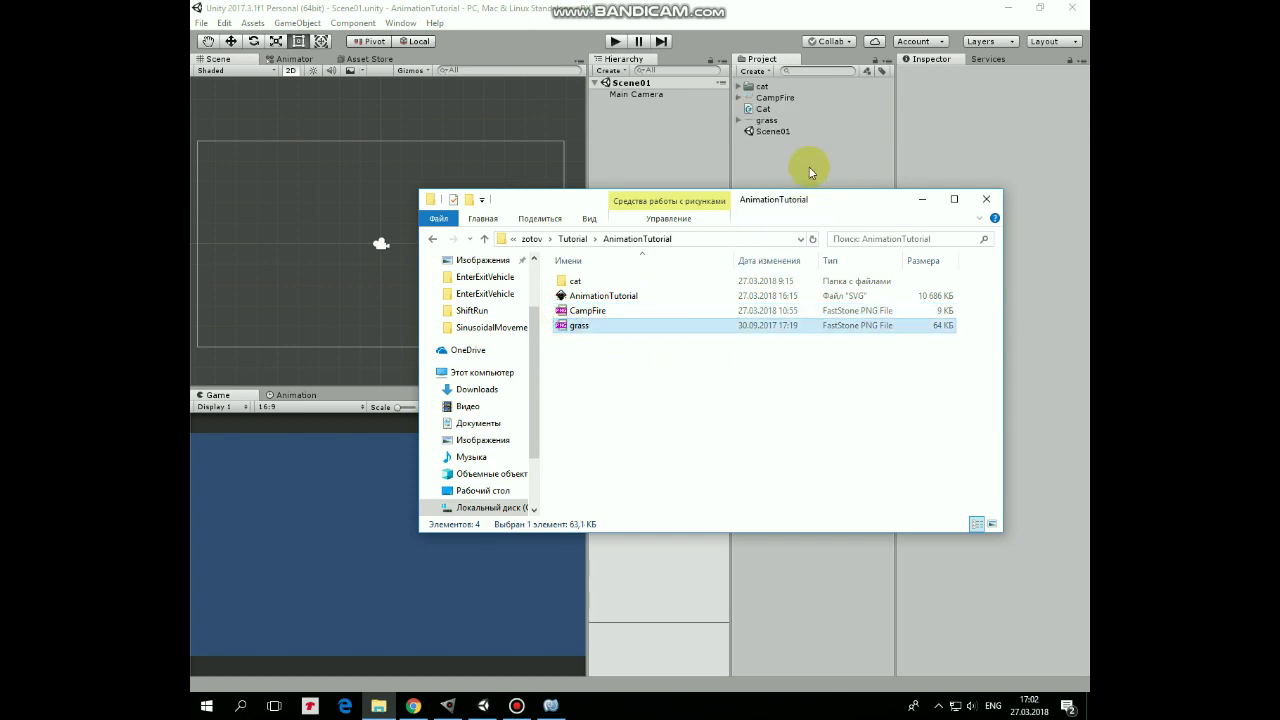
left_click(922, 199)
Expand the cat sprite folder and drop the Idle (1) sprite into the Scene view.
left_click(739, 86)
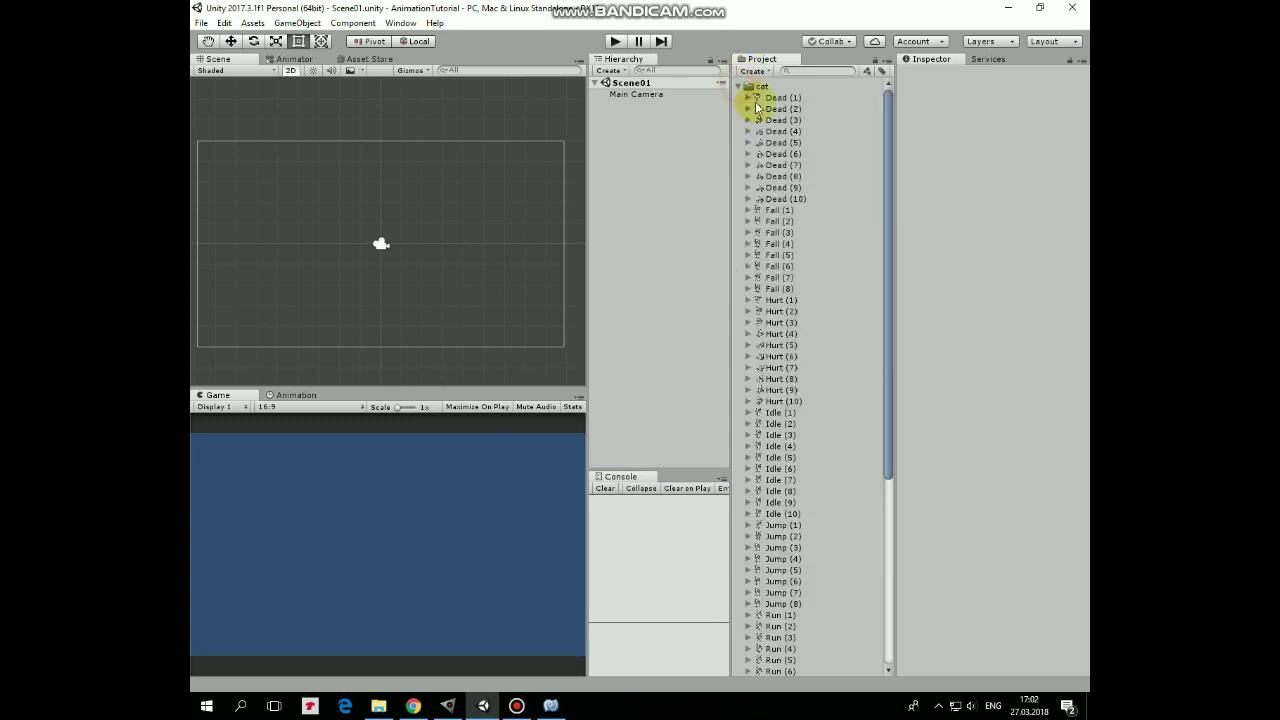
left_click(765, 97)
left_click(780, 210)
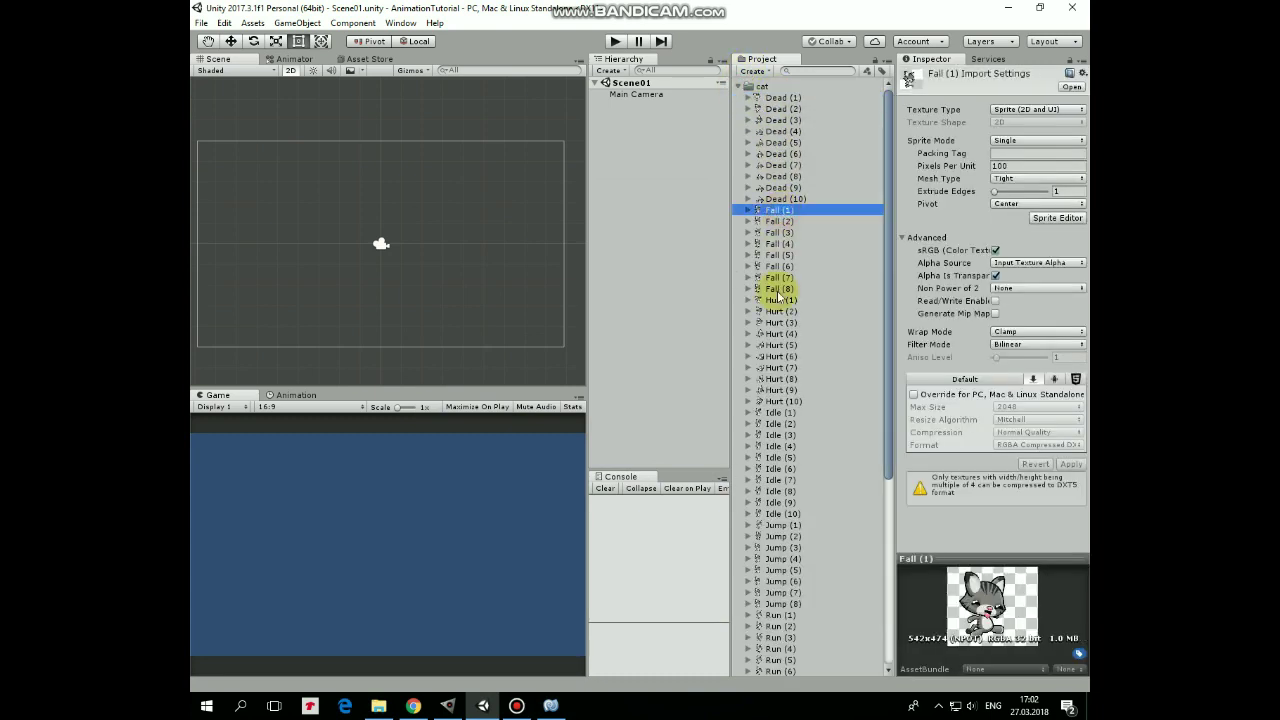
left_click(778, 289)
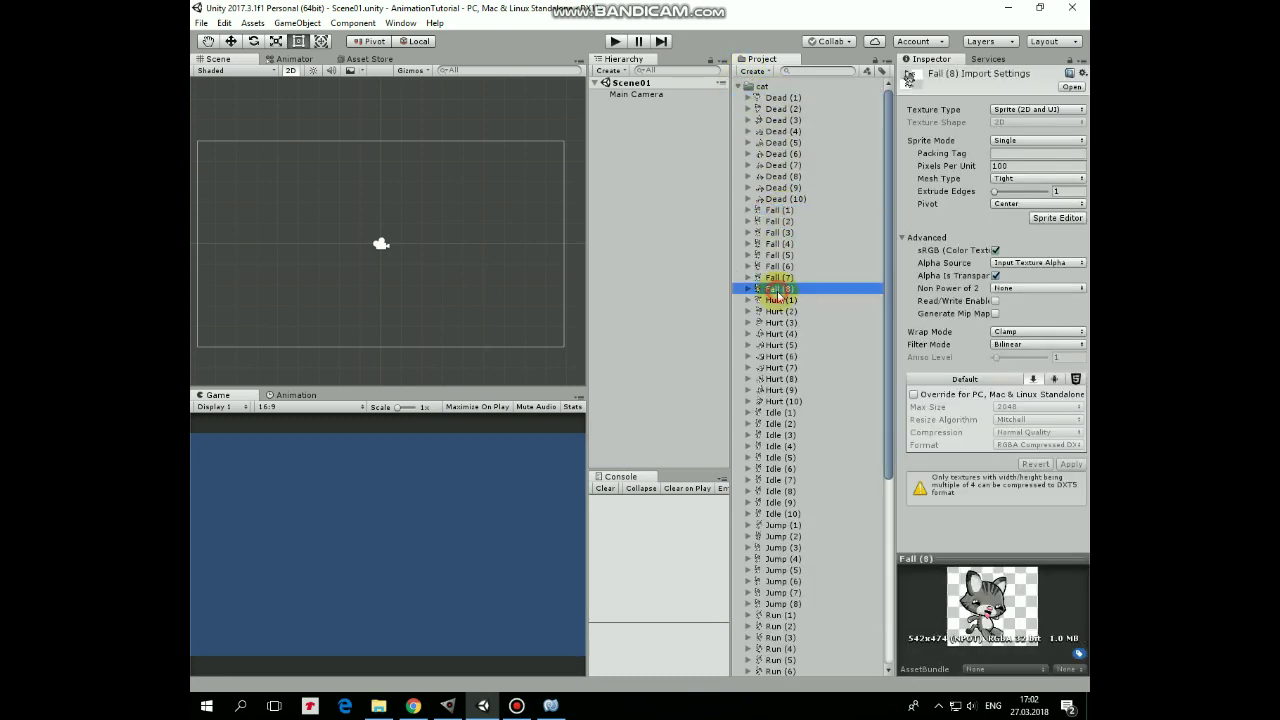
left_click(773, 412)
left_click_drag(773, 412, 300, 243)
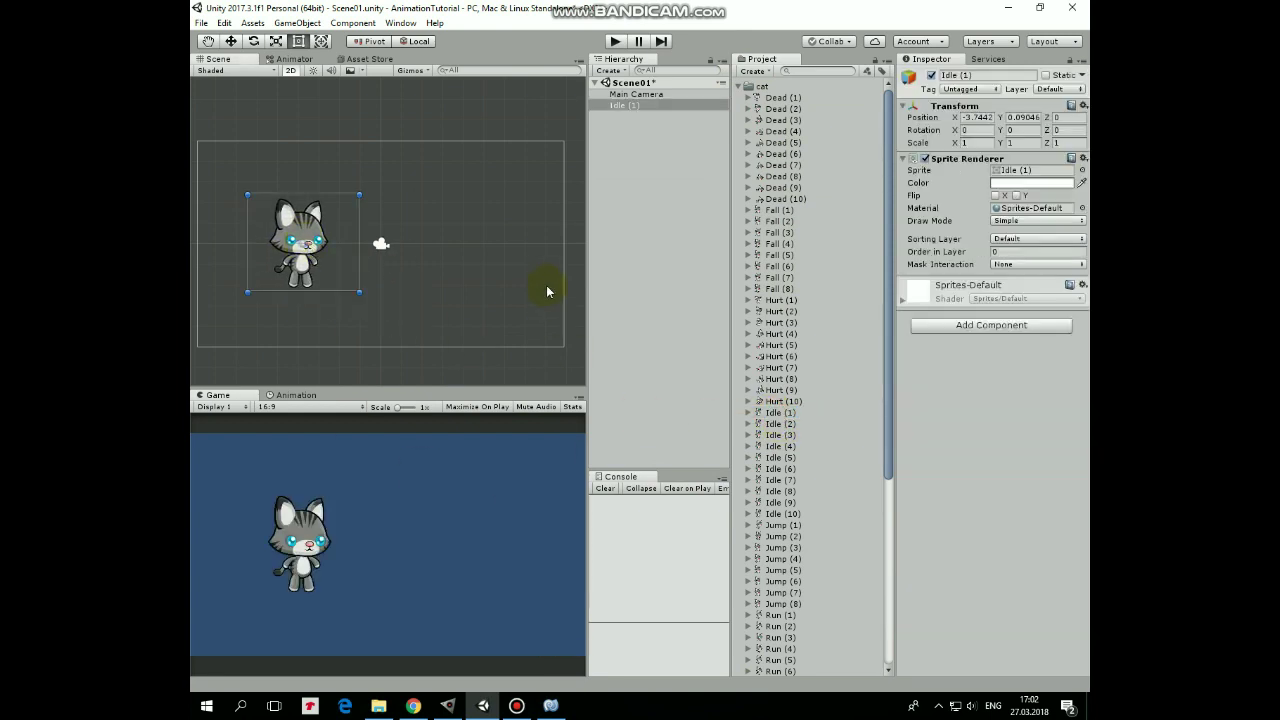
Rename the new sprite object to Cat and edit its Order in Layer value.
left_click(621, 106)
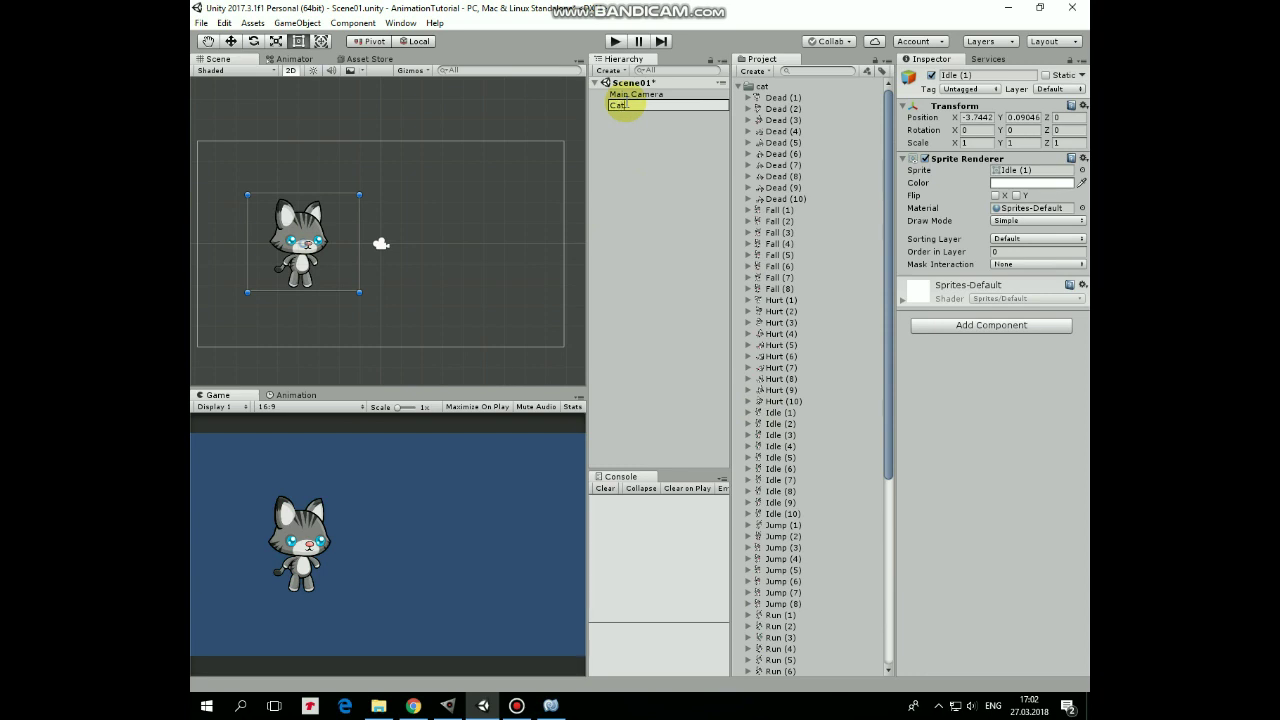
type("Cat")
key("Return")
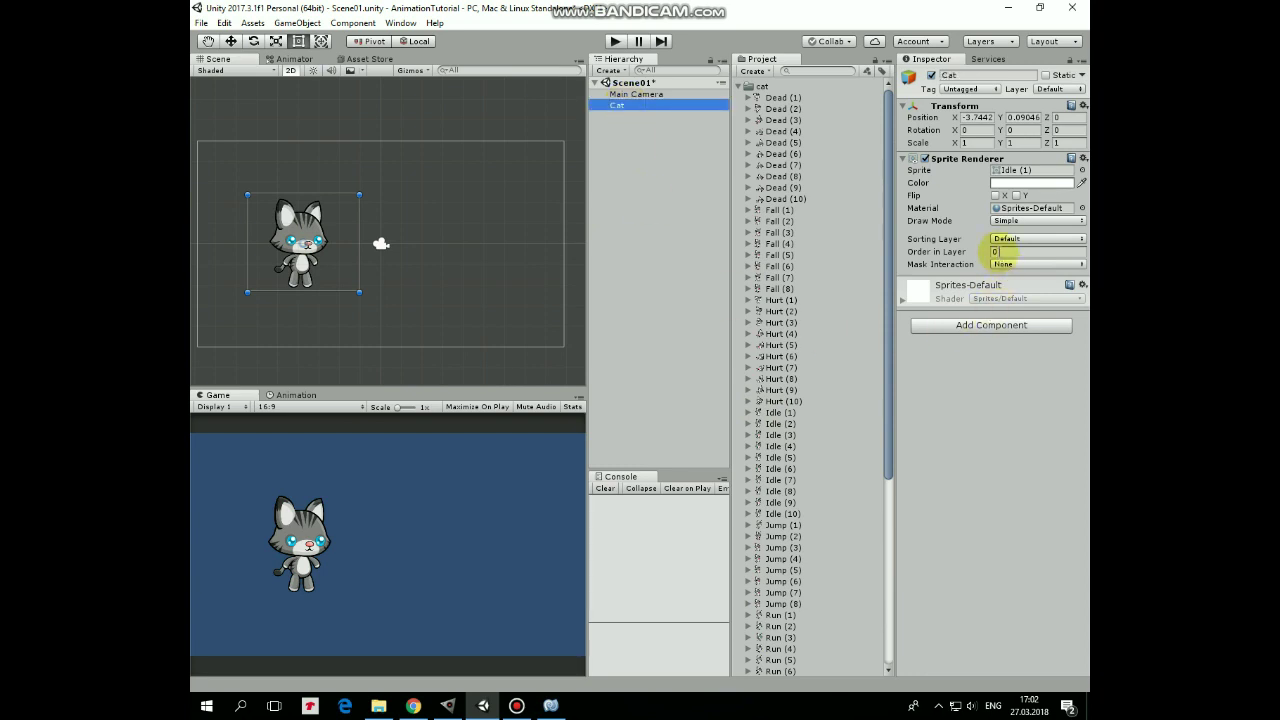
left_click(997, 251)
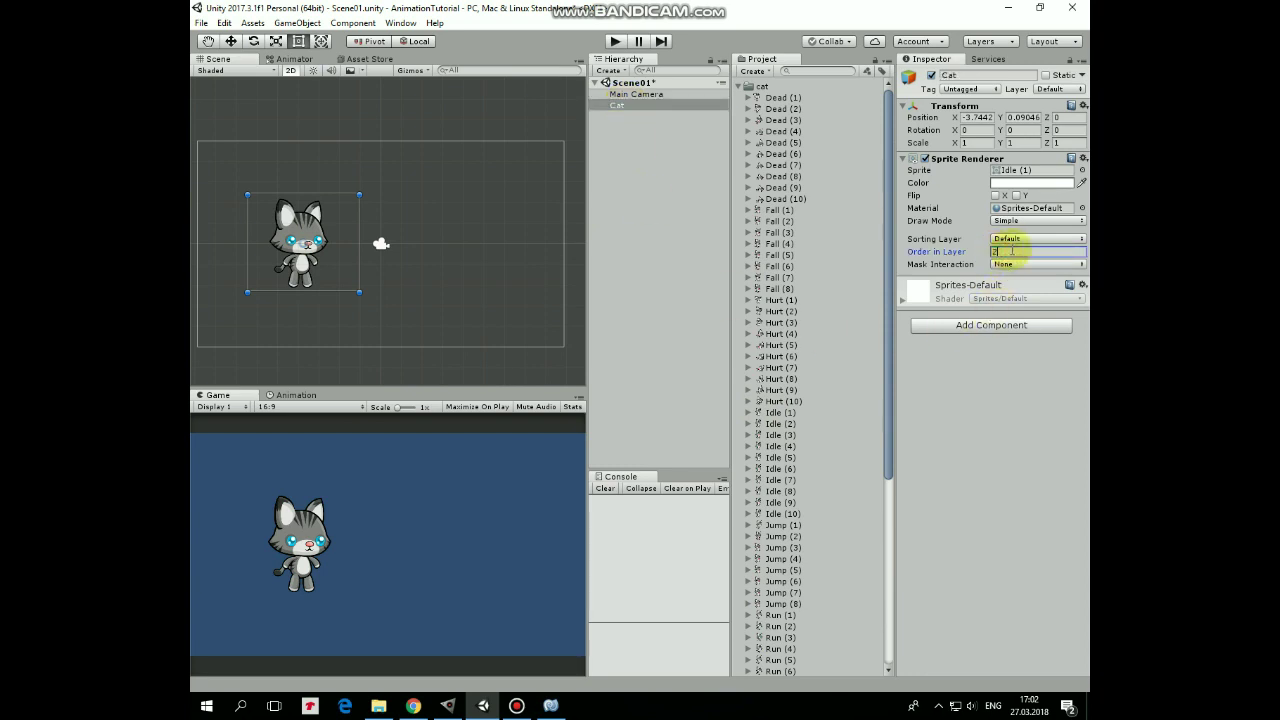
Give the Cat a Rigidbody 2D with Continuous collision detection.
left_click(989, 326)
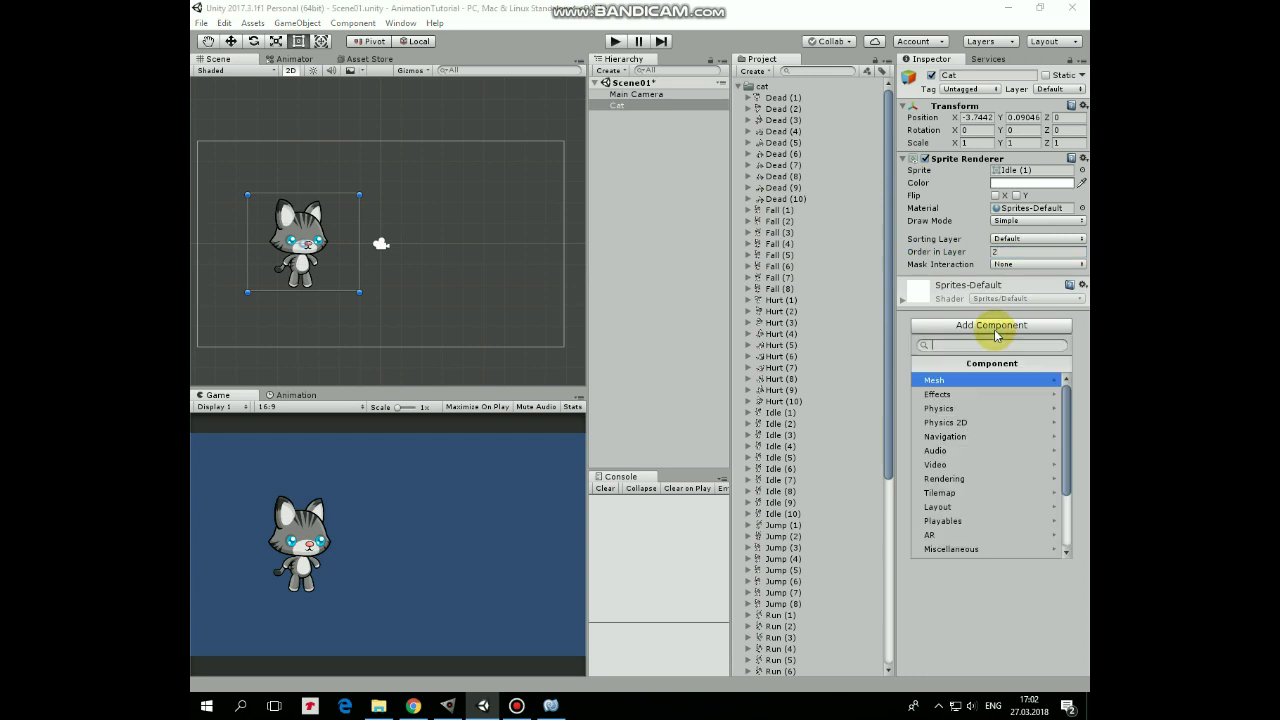
left_click(976, 424)
left_click(945, 380)
left_click(1000, 379)
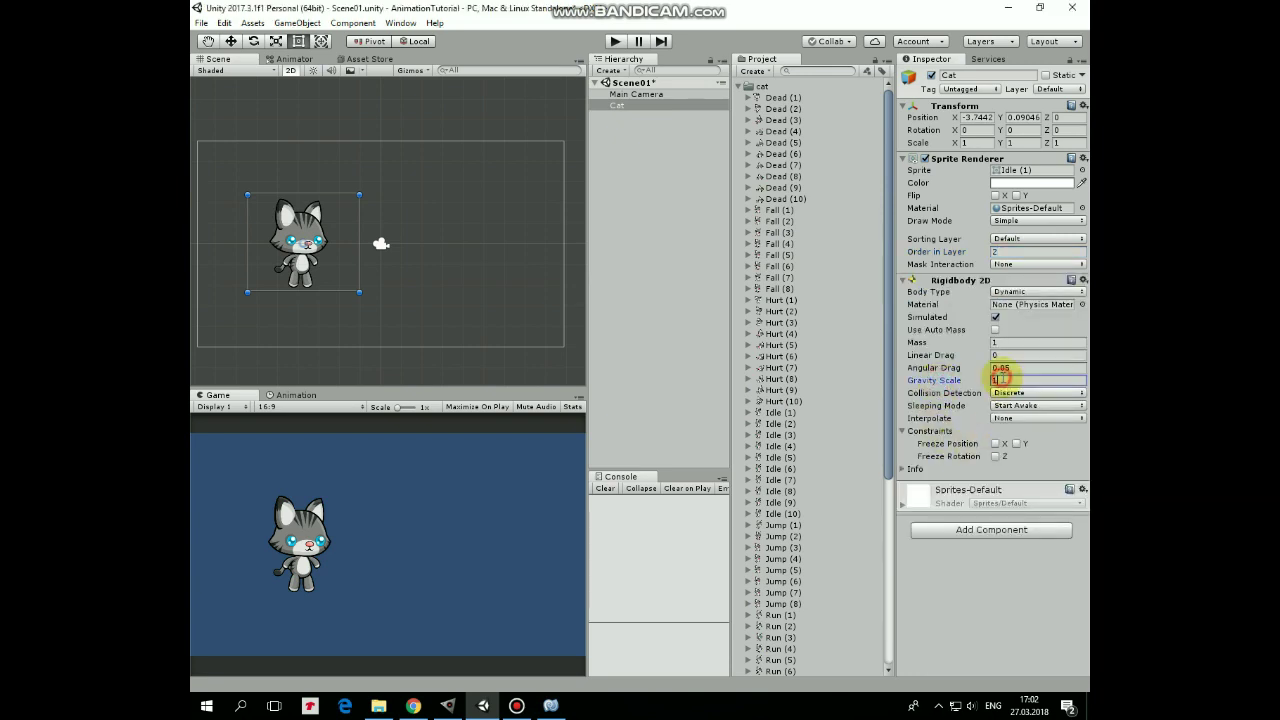
left_click(1005, 393)
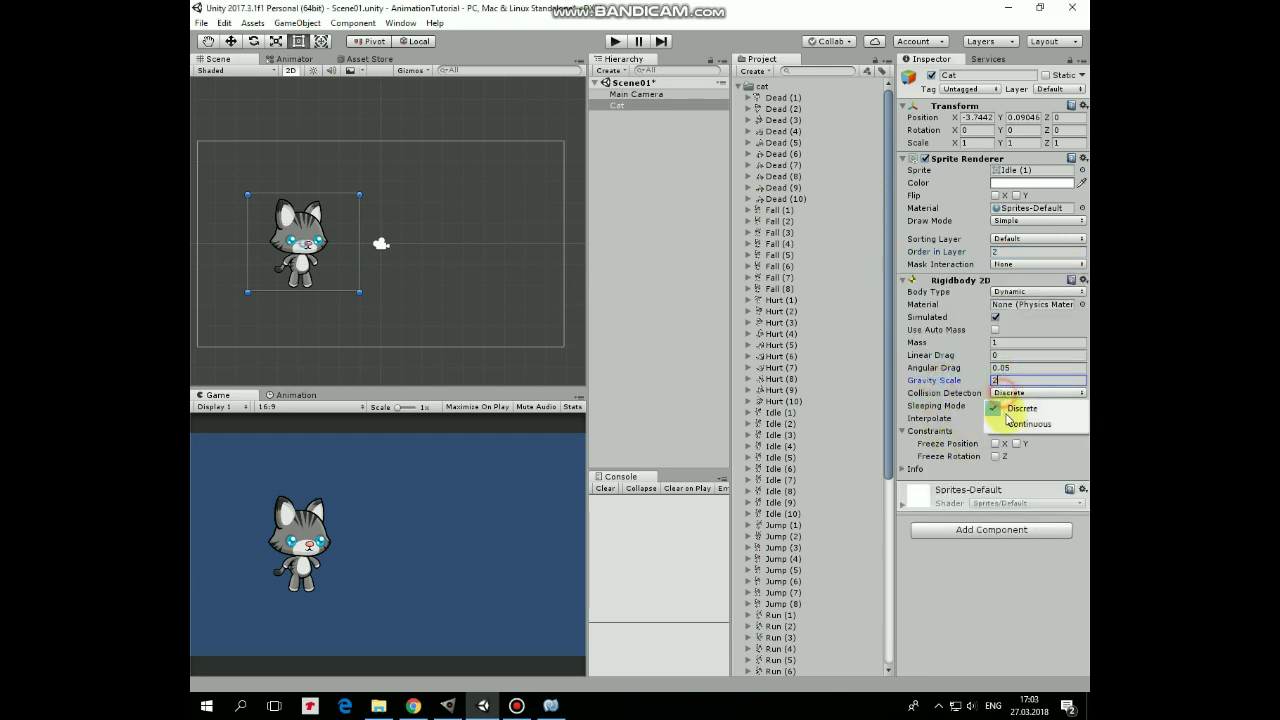
left_click(1034, 421)
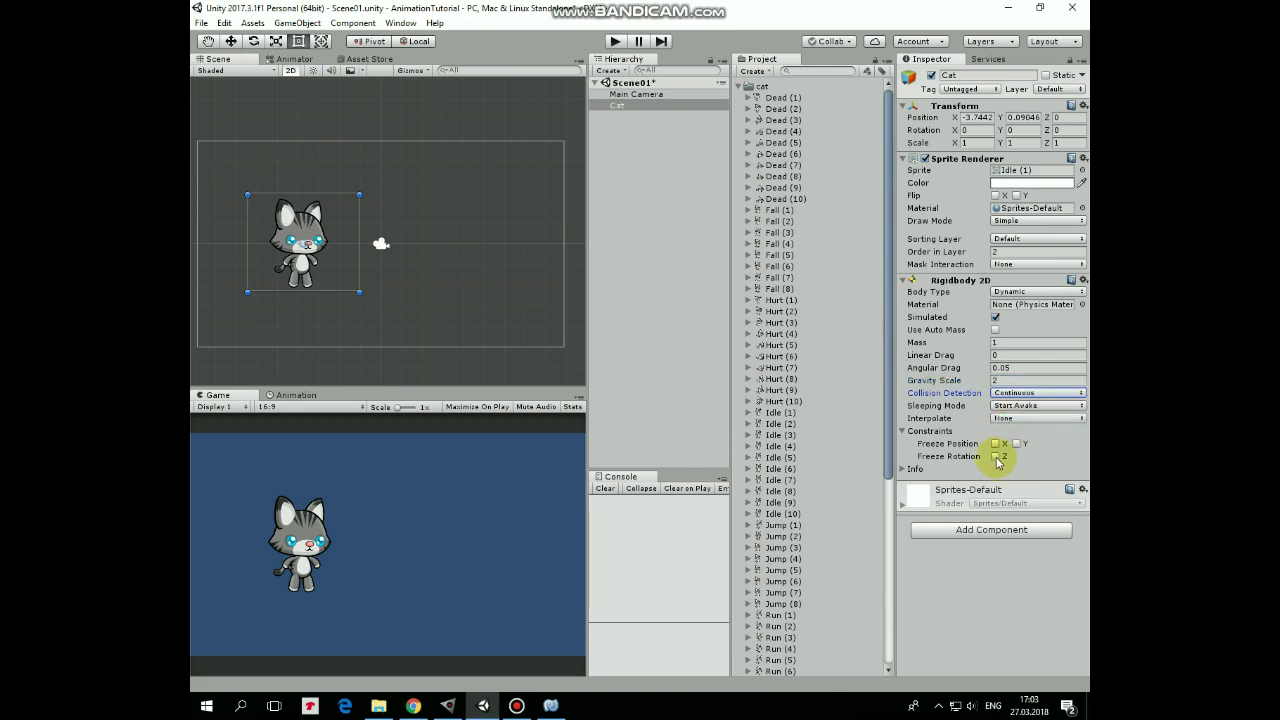
Add a Circle Collider 2D and shrink it around the cat's lower body to radius 0.7072101.
left_click(986, 529)
left_click(957, 387)
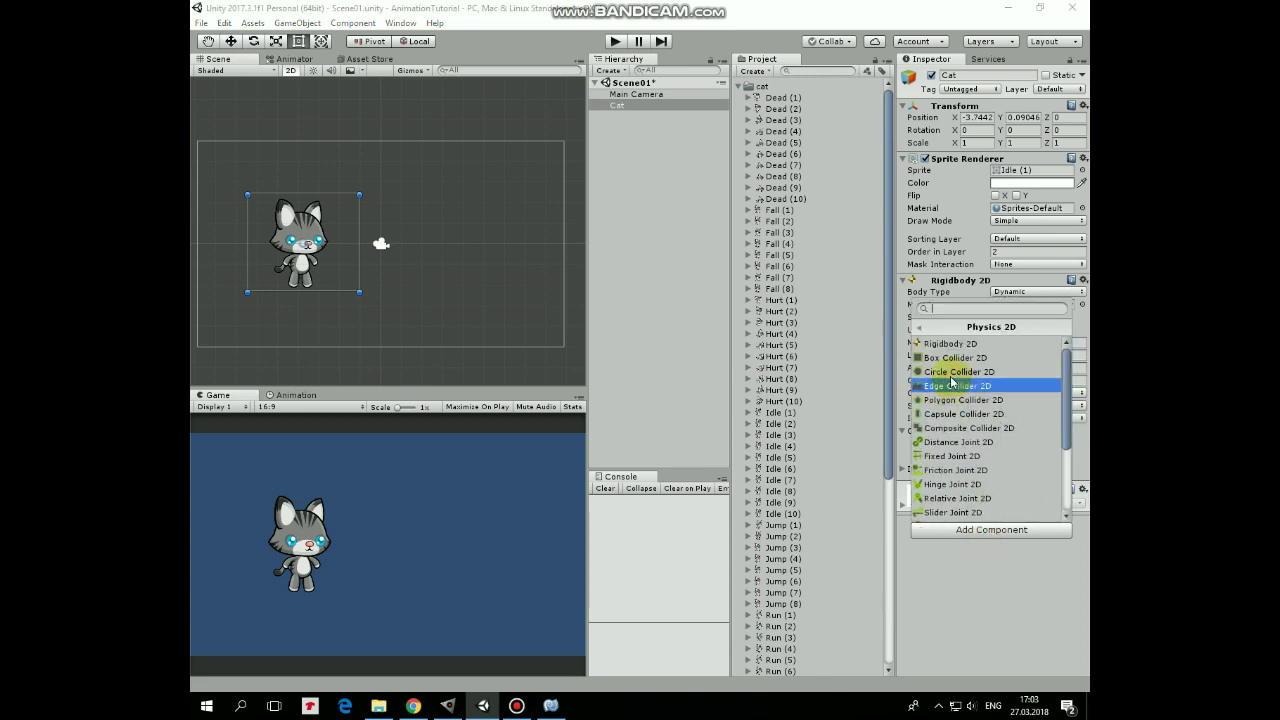
left_click(945, 371)
left_click(1001, 500)
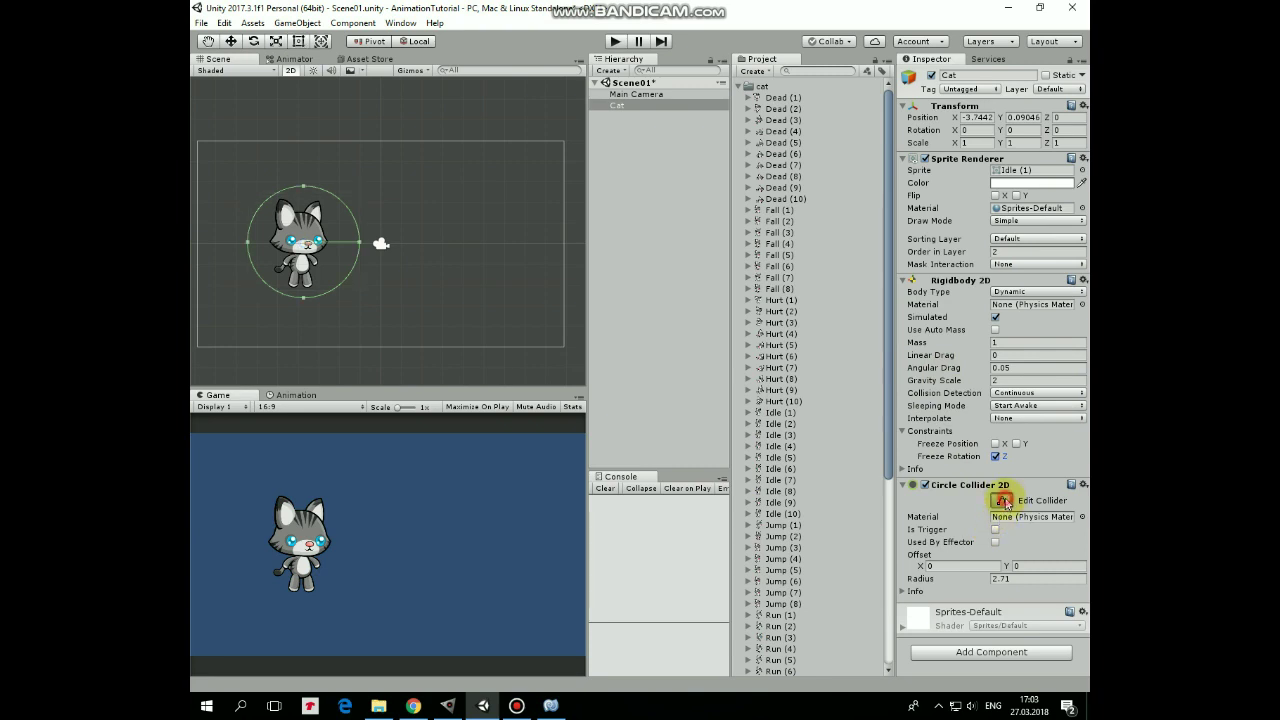
left_click_drag(304, 305, 304, 287)
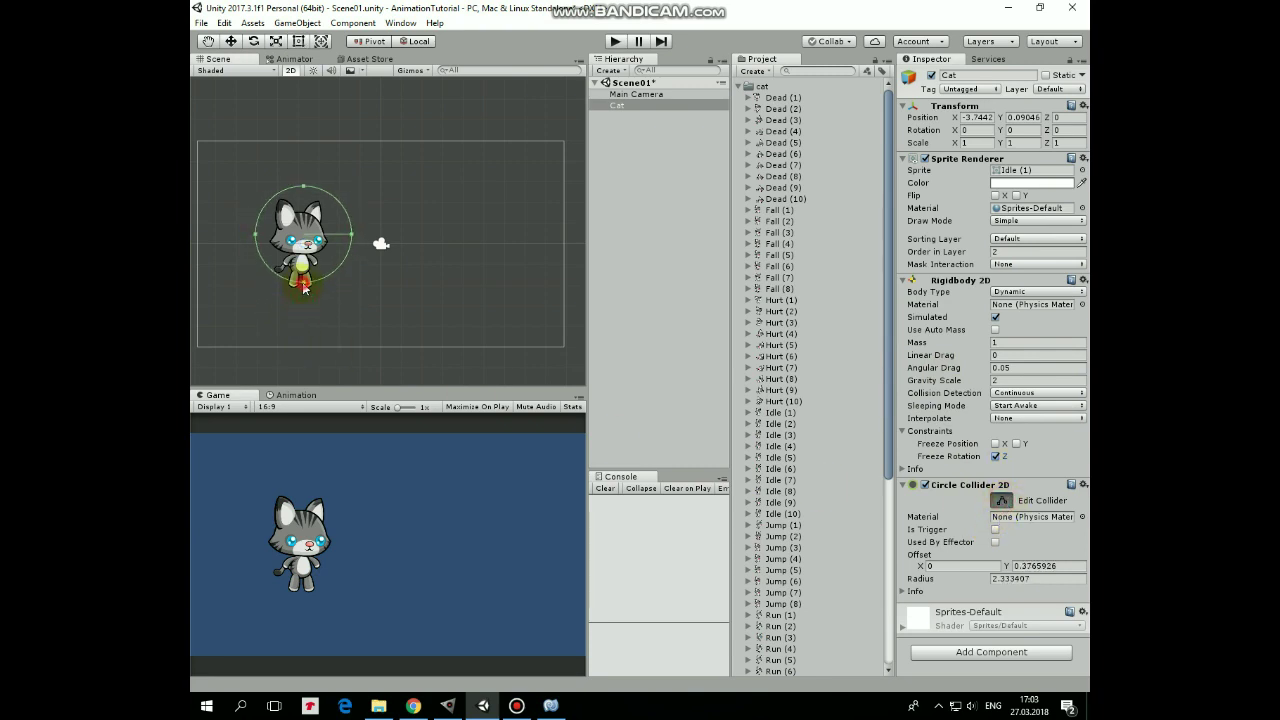
left_click_drag(304, 218, 304, 256)
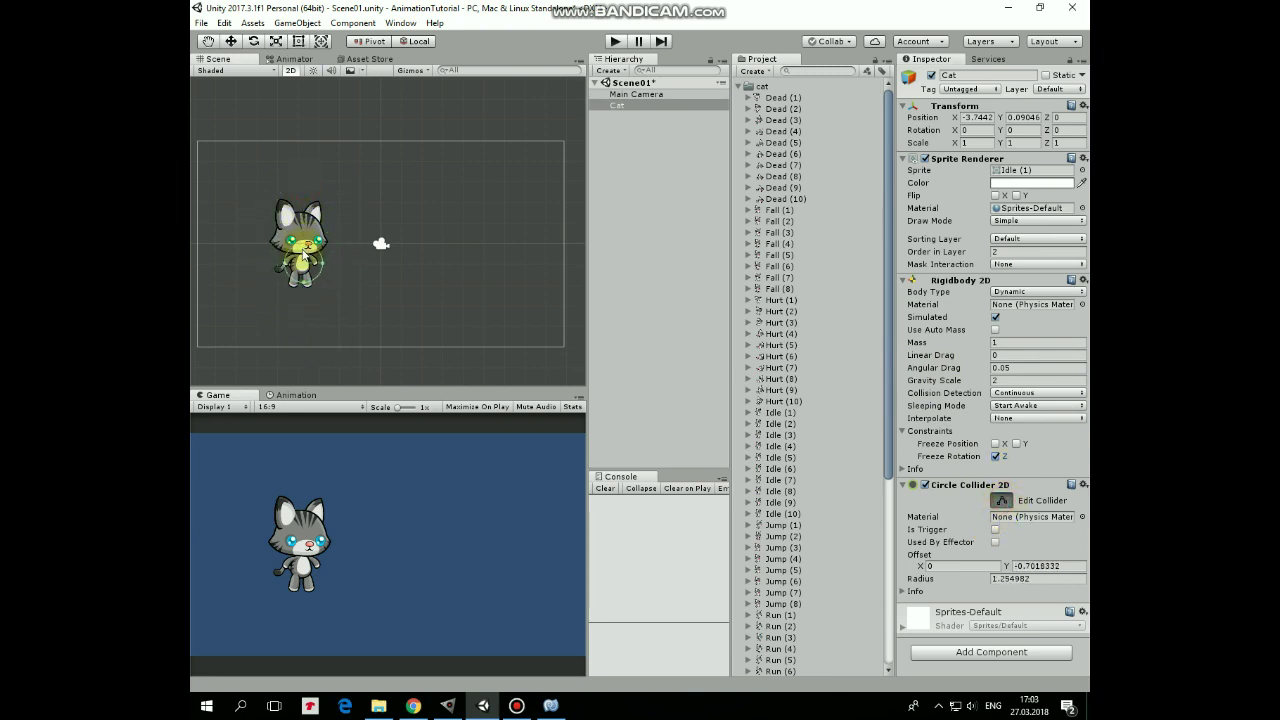
left_click(1001, 500)
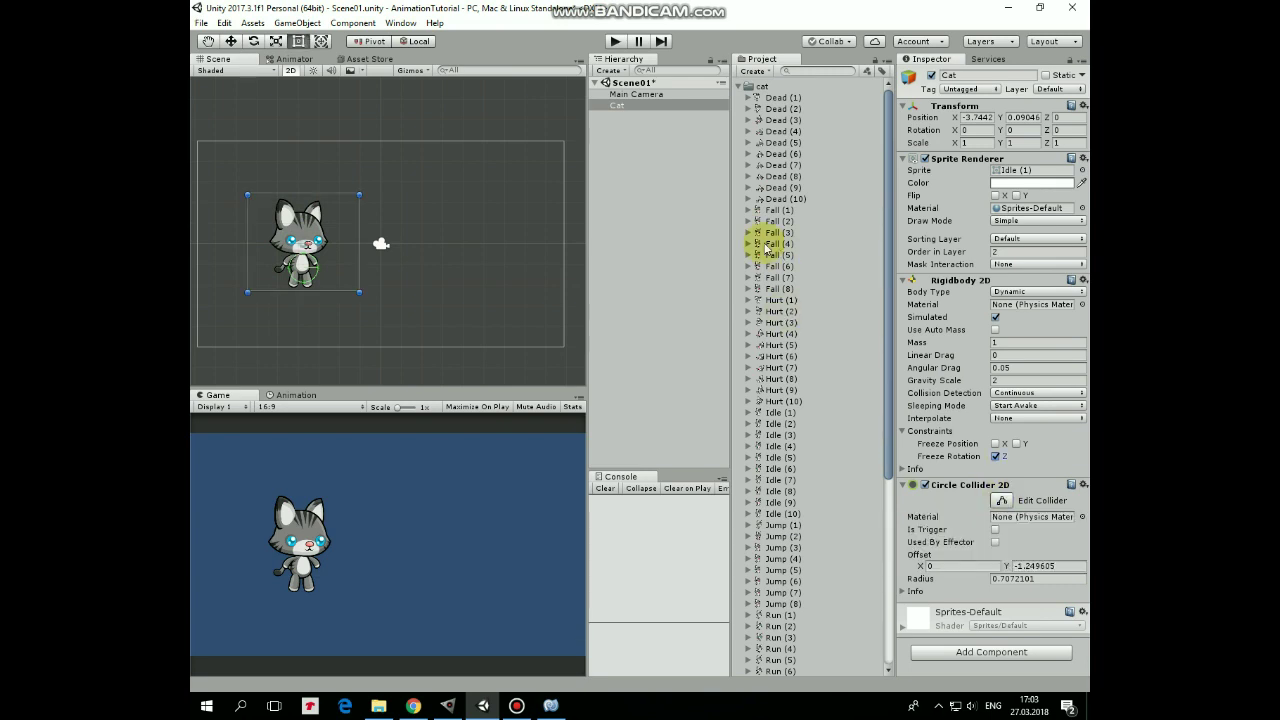
left_click(740, 86)
Set CampFire to Multiple sprite mode with Point (no filter), apply, and open it in Sprite Editor.
left_click(762, 98)
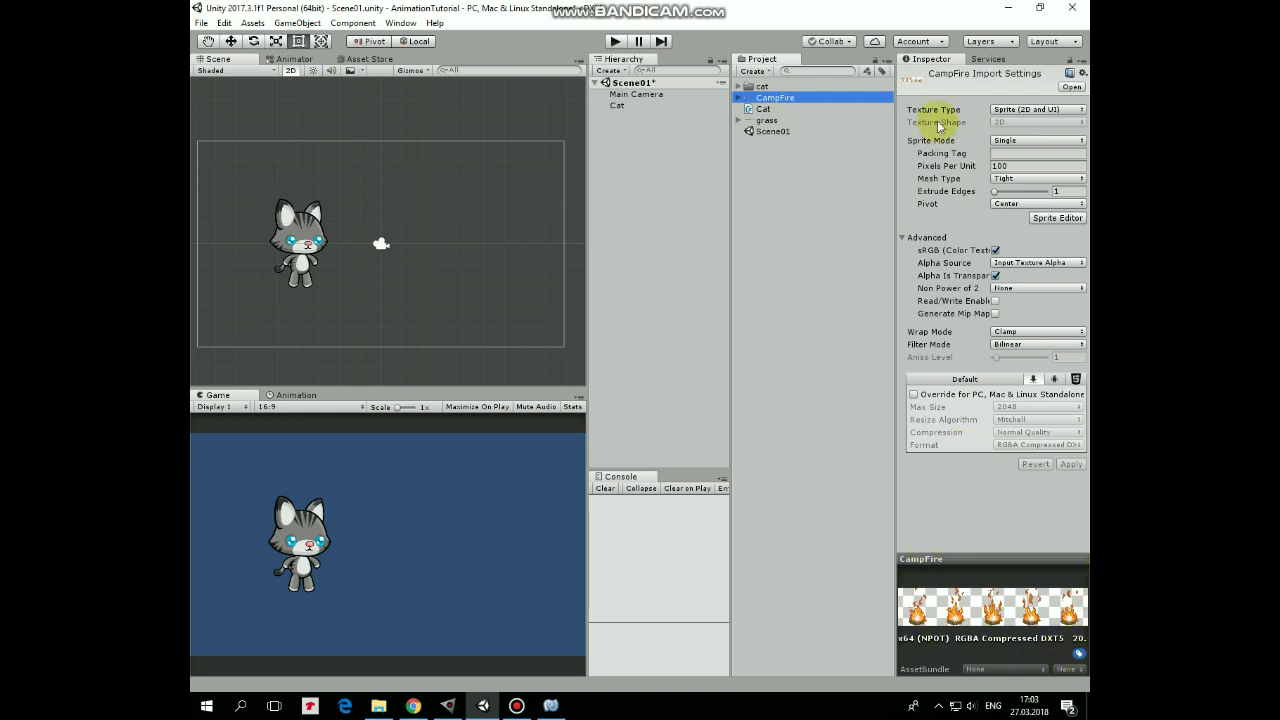
left_click(1012, 141)
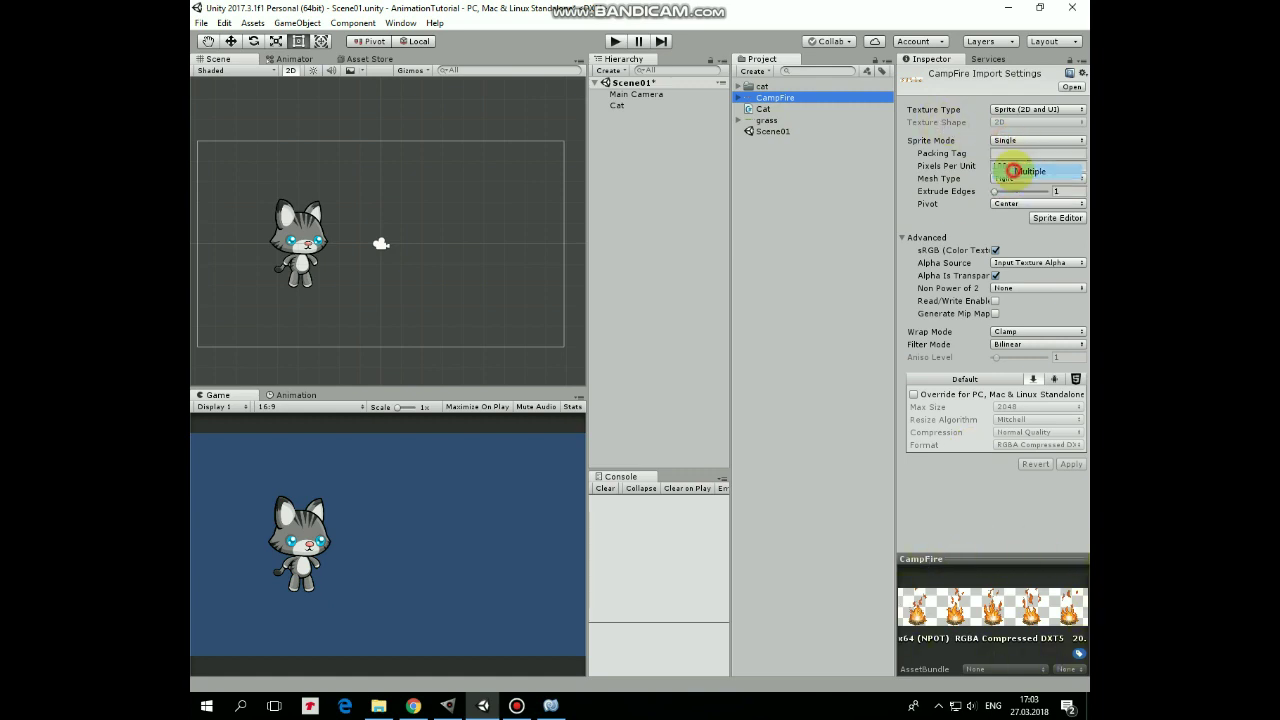
left_click(1013, 171)
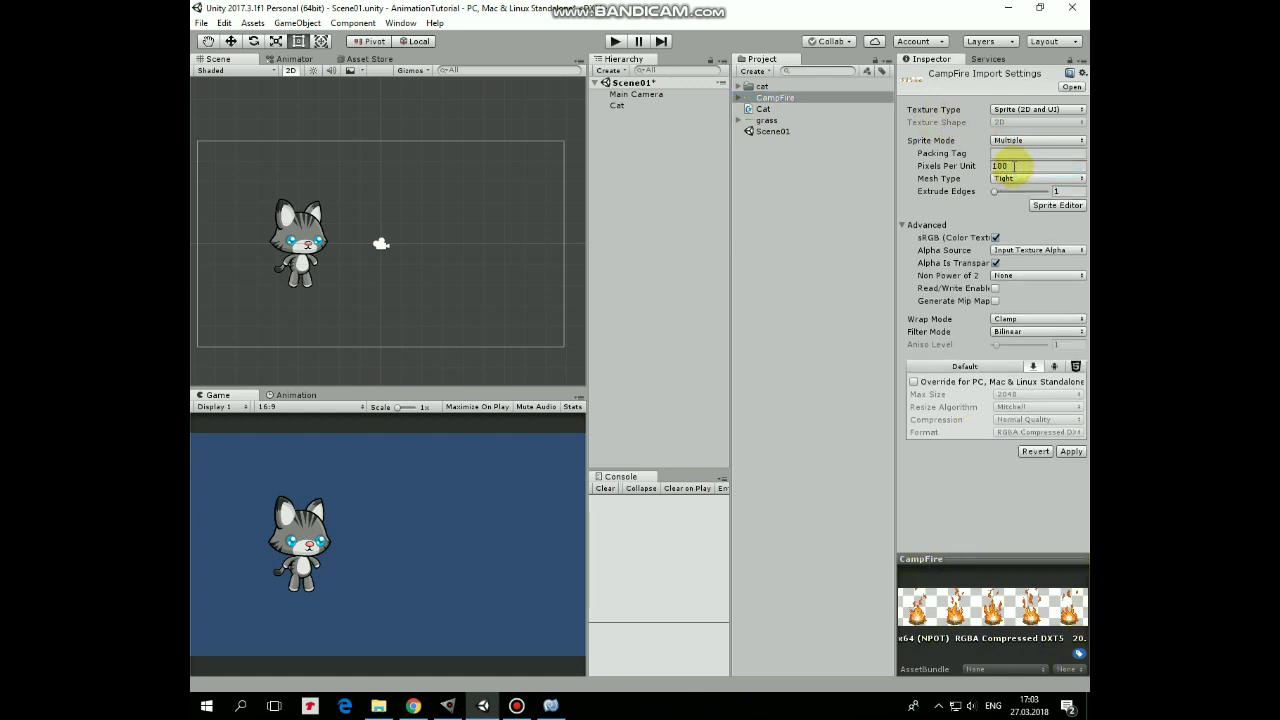
left_click(1038, 333)
left_click(1030, 349)
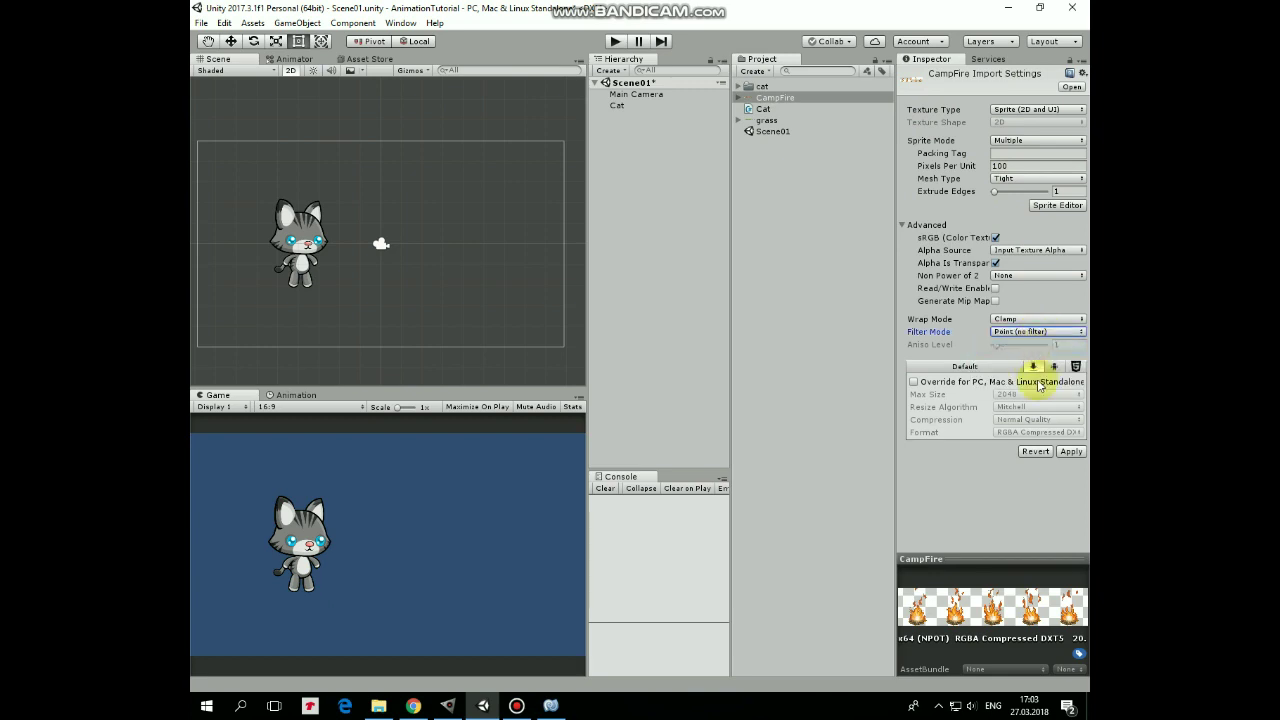
left_click(1071, 452)
left_click(1057, 205)
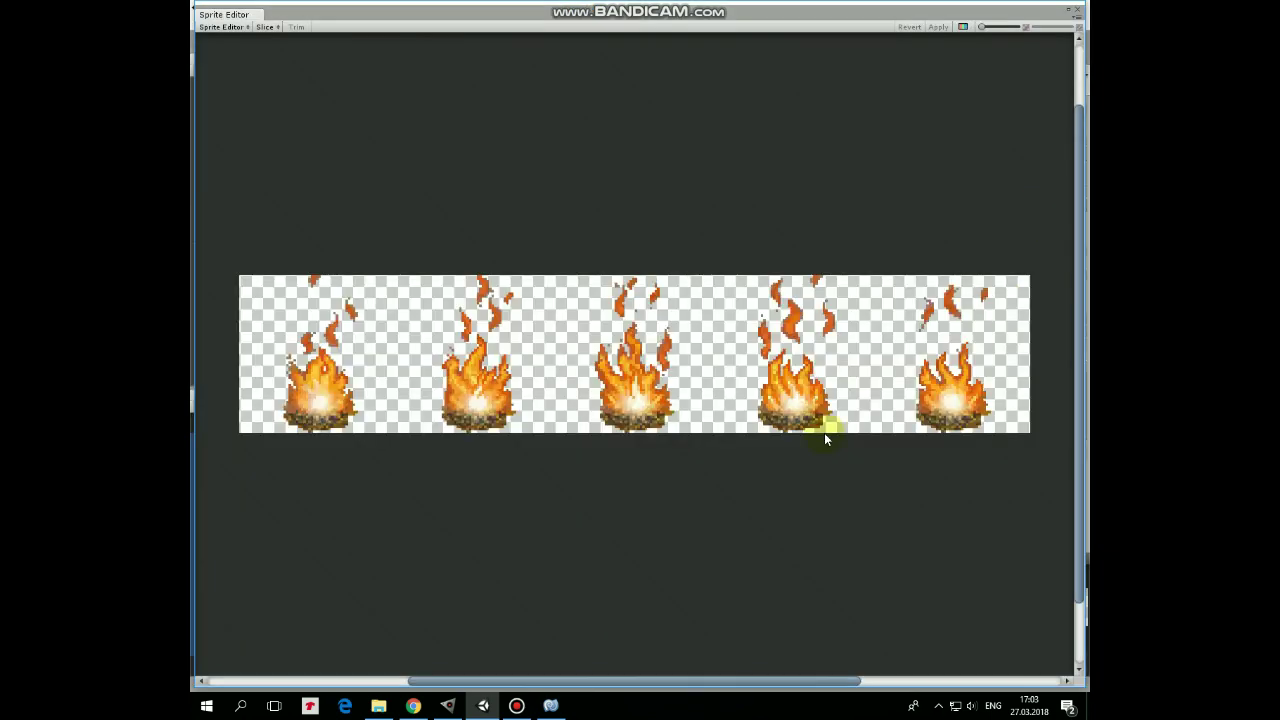
Slice CampFire by Grid By Cell Count into 5 columns, apply, and drag its frames toward the scene.
left_click(265, 27)
left_click(375, 42)
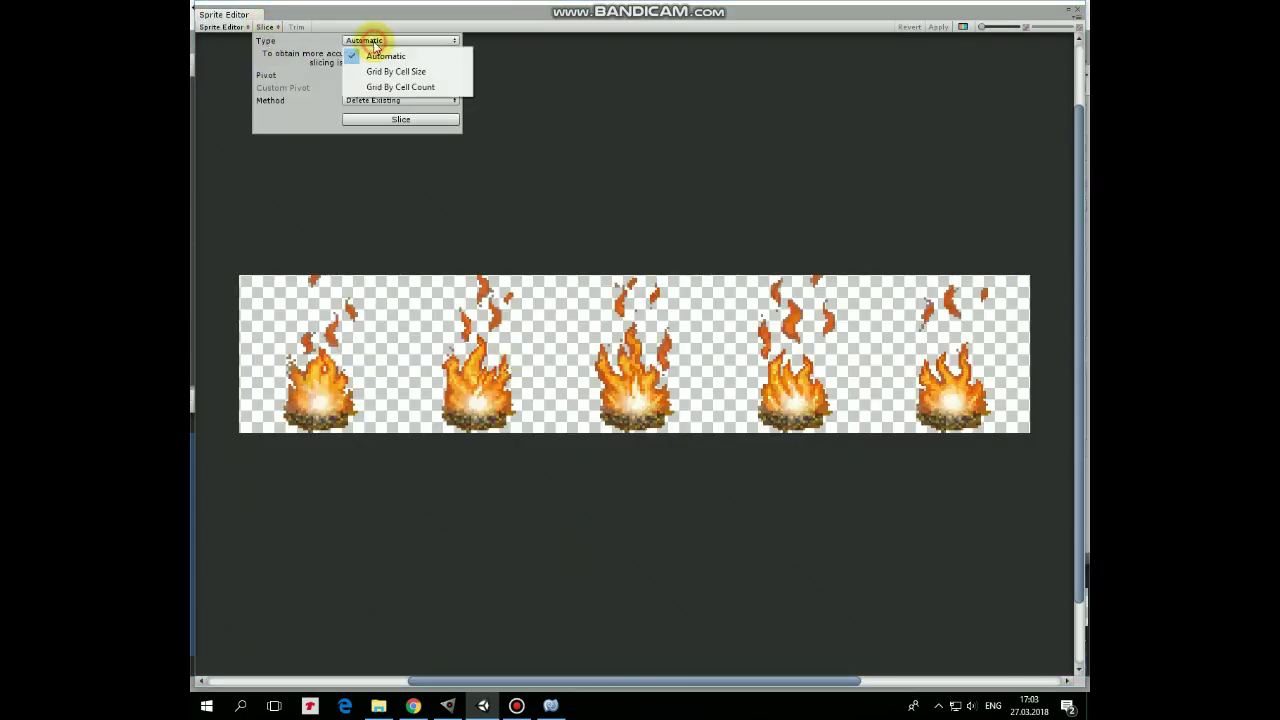
left_click(372, 85)
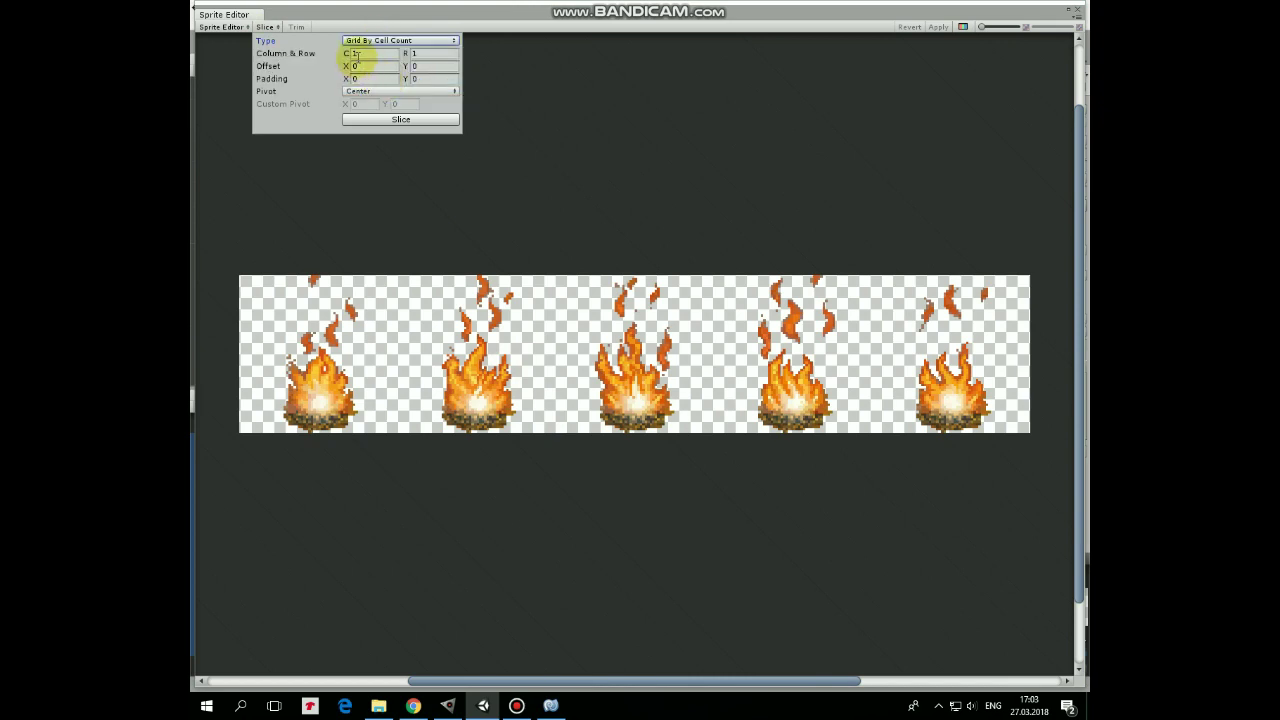
left_click(363, 53)
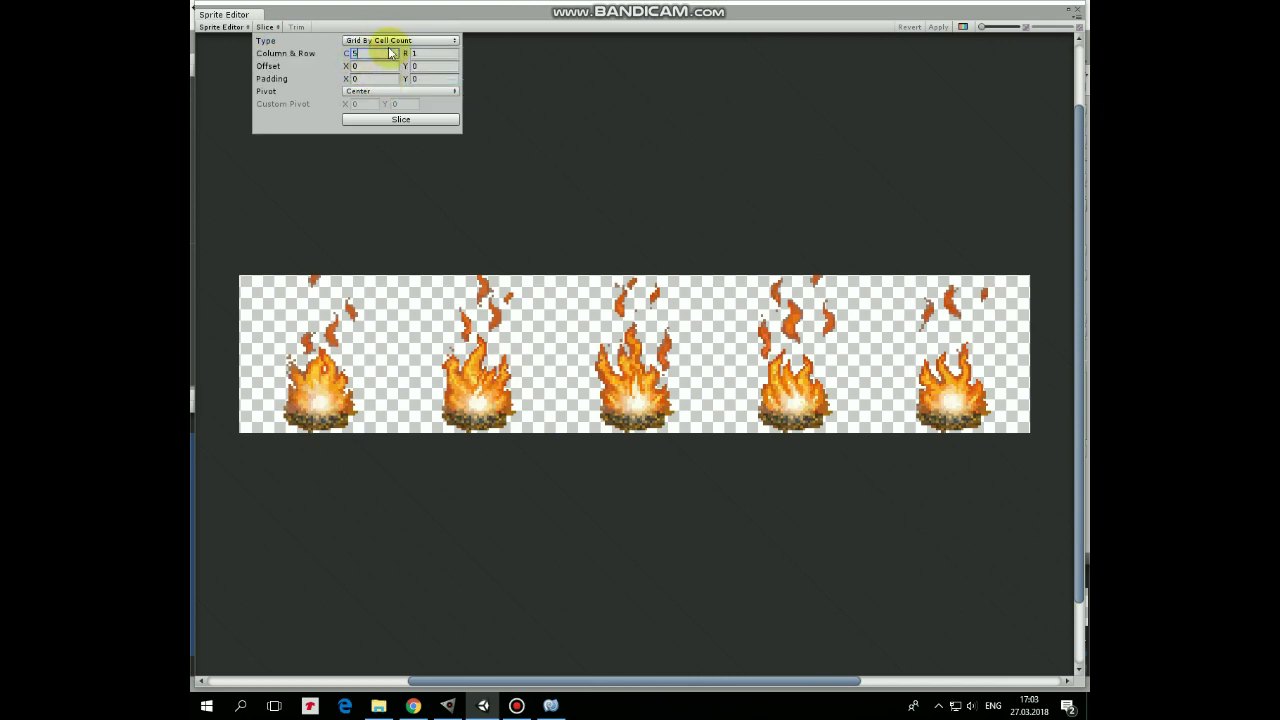
type("5")
left_click(416, 119)
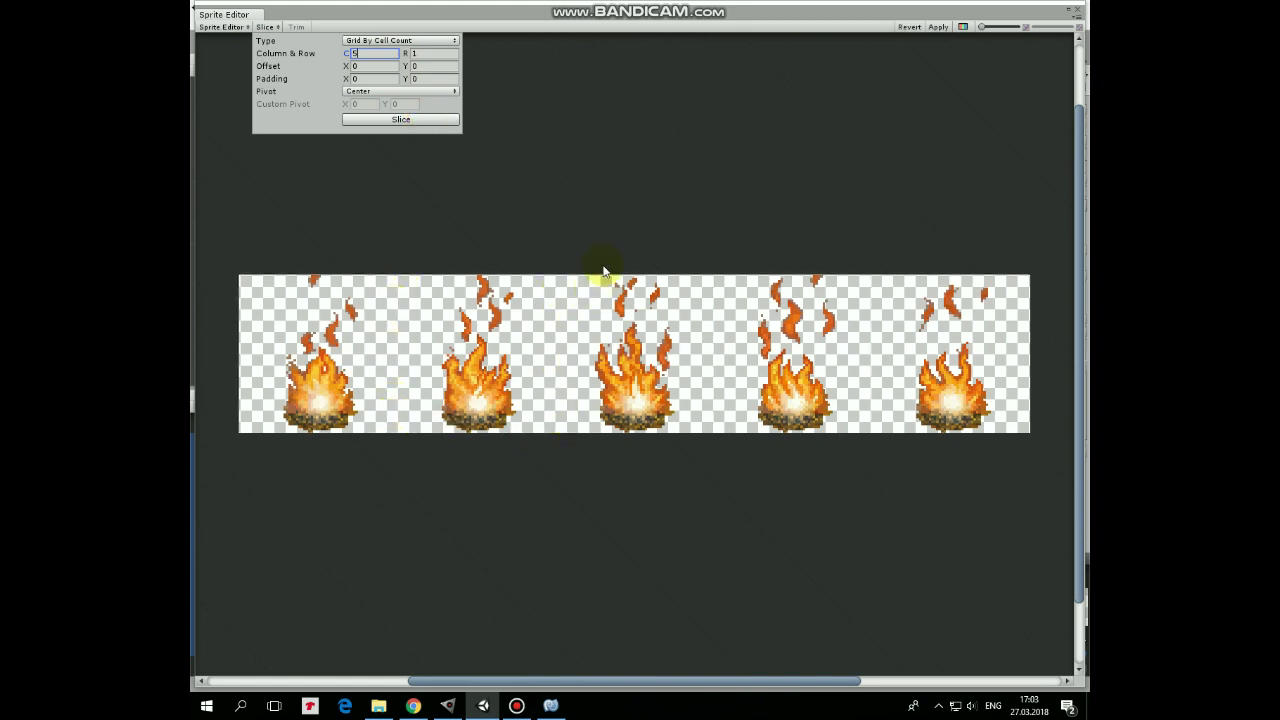
left_click(939, 27)
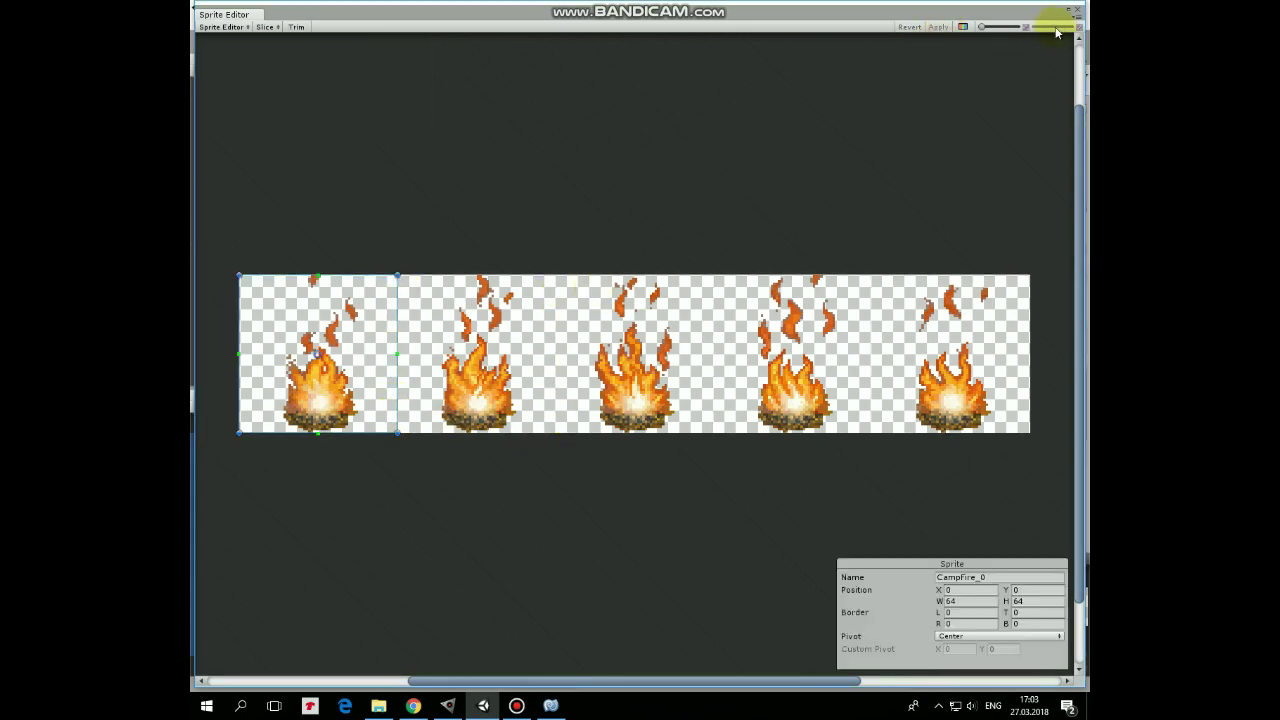
left_click(1079, 11)
left_click(738, 97)
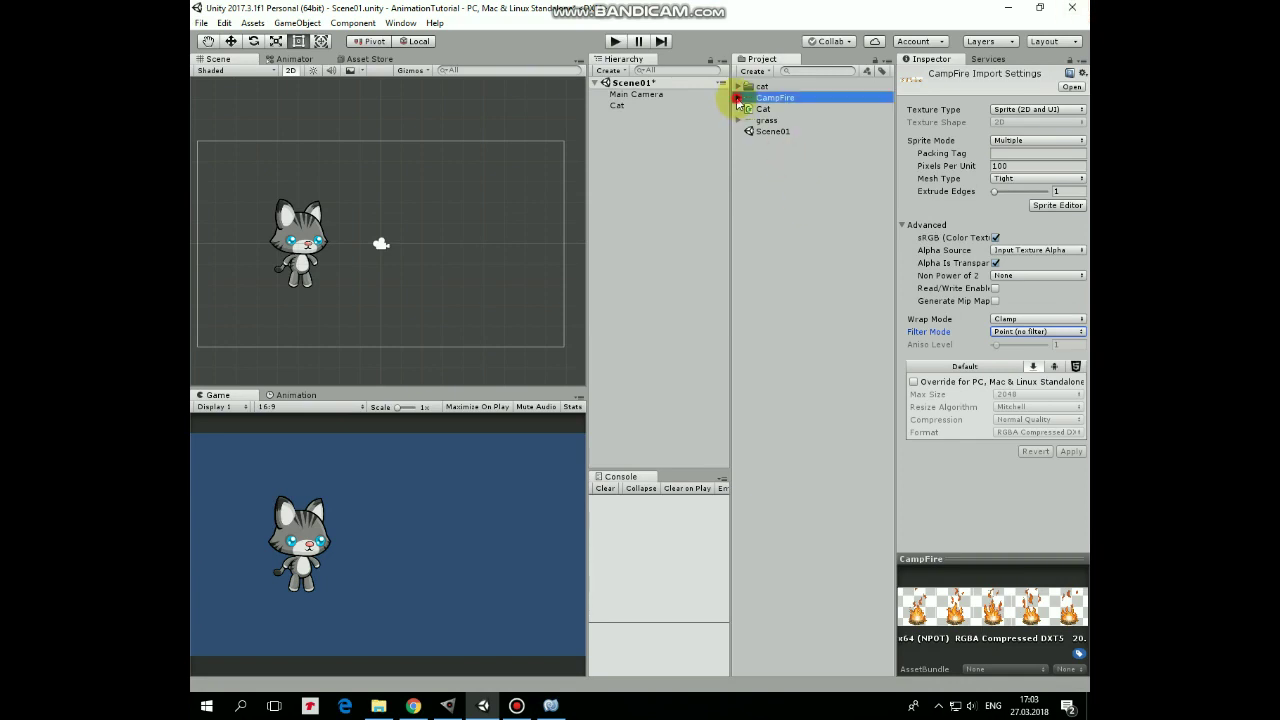
left_click_drag(784, 114, 536, 305)
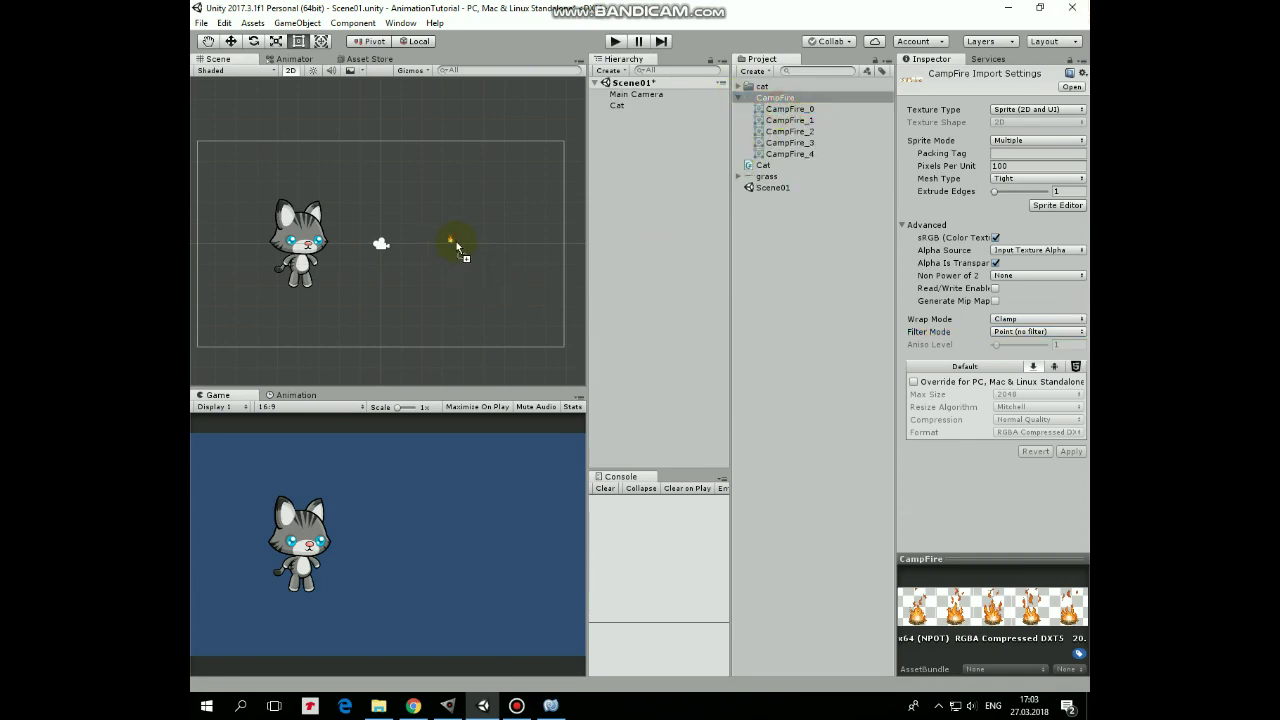
Drop the campfire into the scene beside the cat and rename CampFire_0 to Fire.
left_click_drag(456, 241, 456, 243)
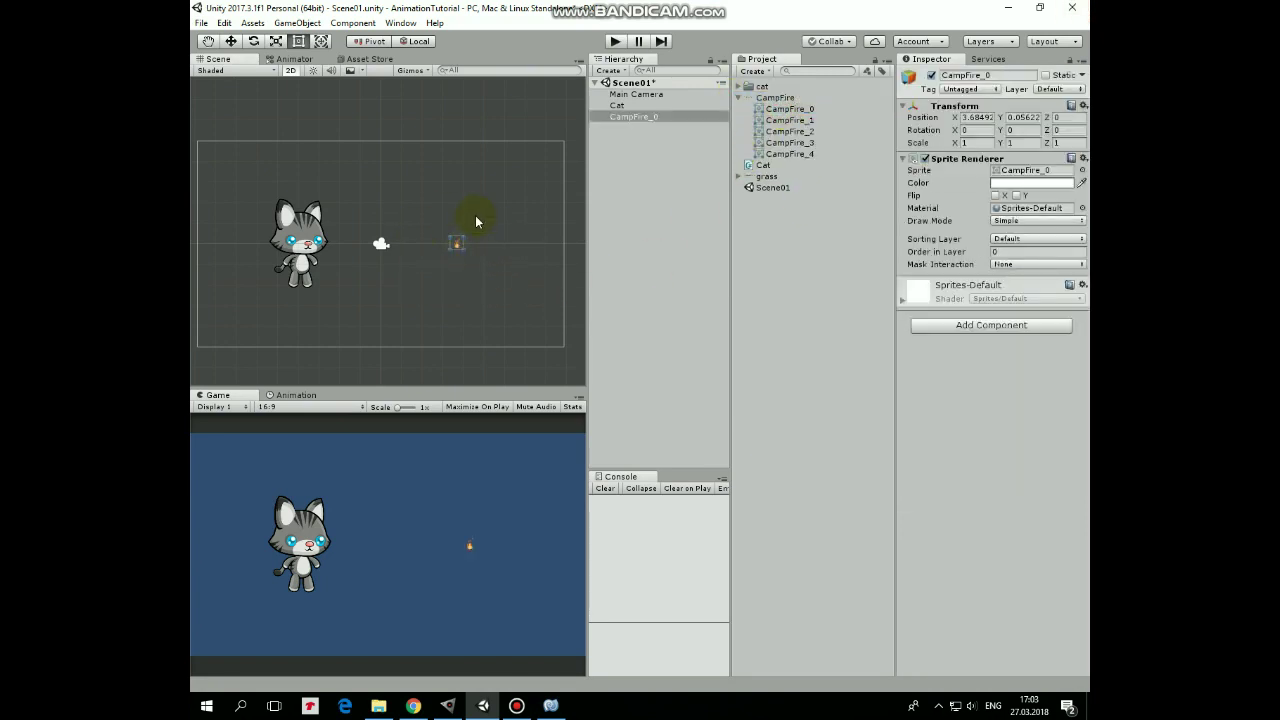
left_click(632, 118)
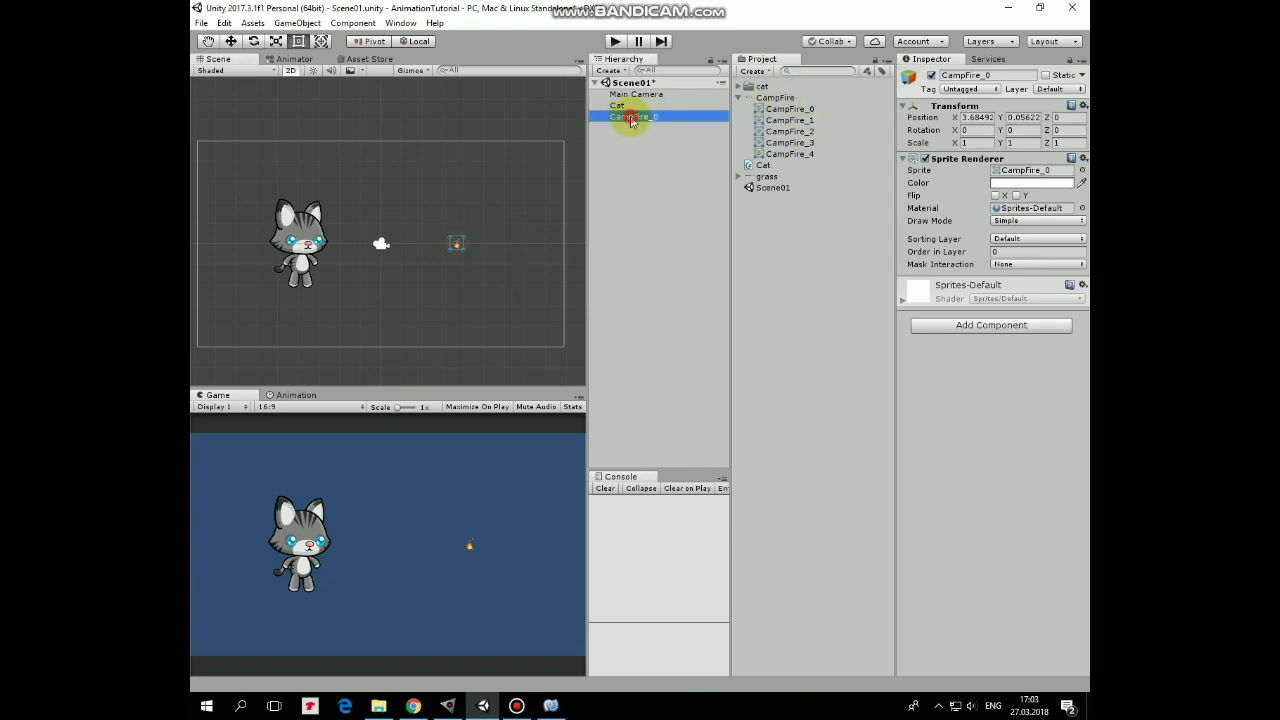
left_click(634, 118)
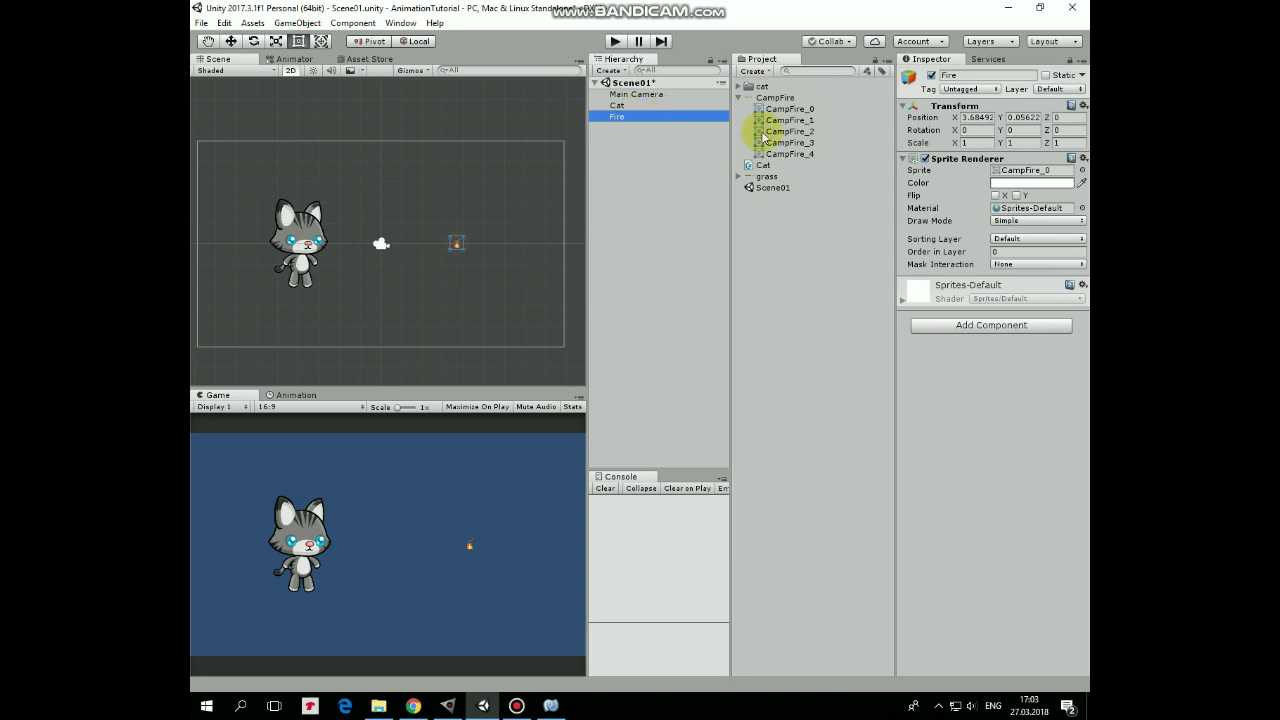
Set the CampFire sheet to 15 pixels per unit and place grass at the scene's bottom-left.
left_click(778, 98)
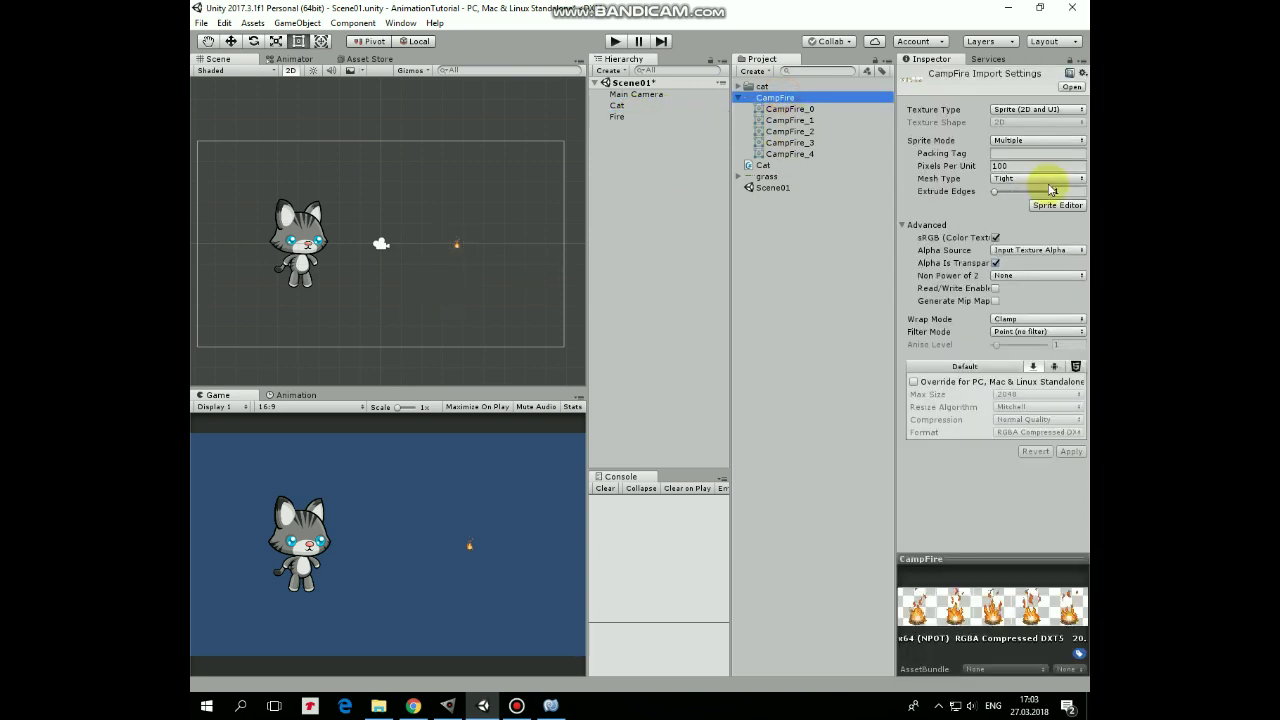
left_click(1001, 165)
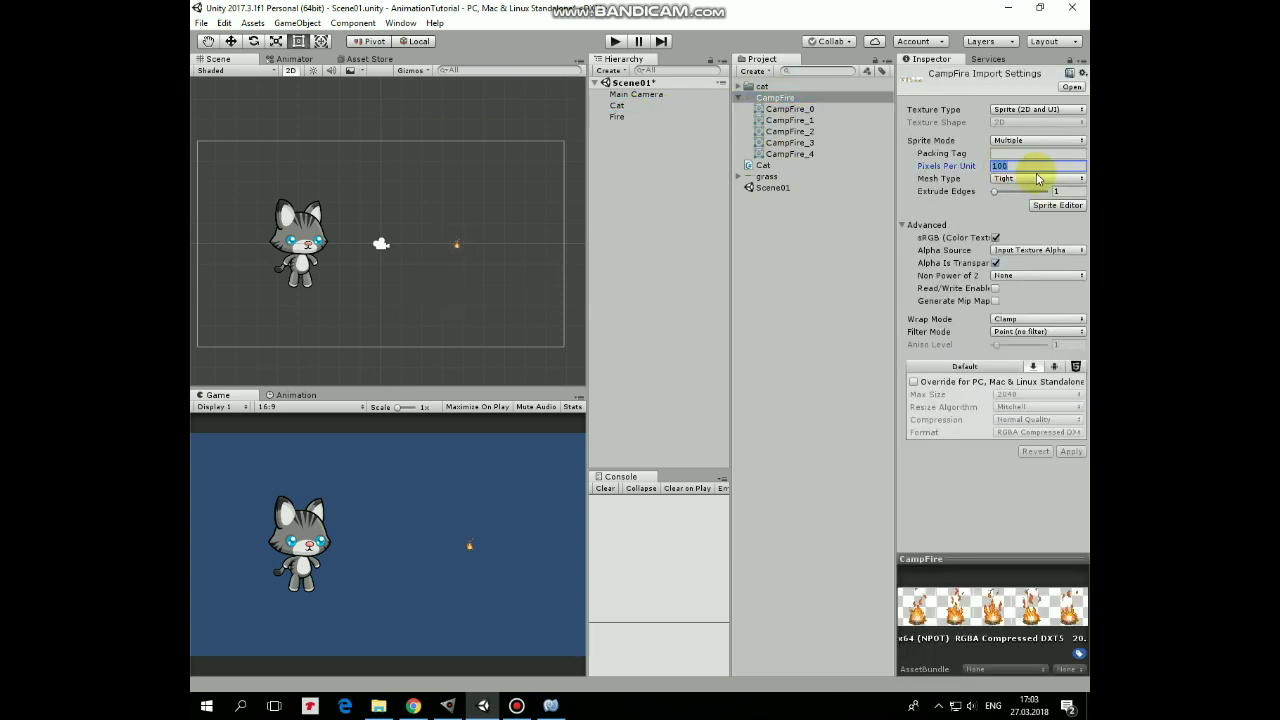
type("15")
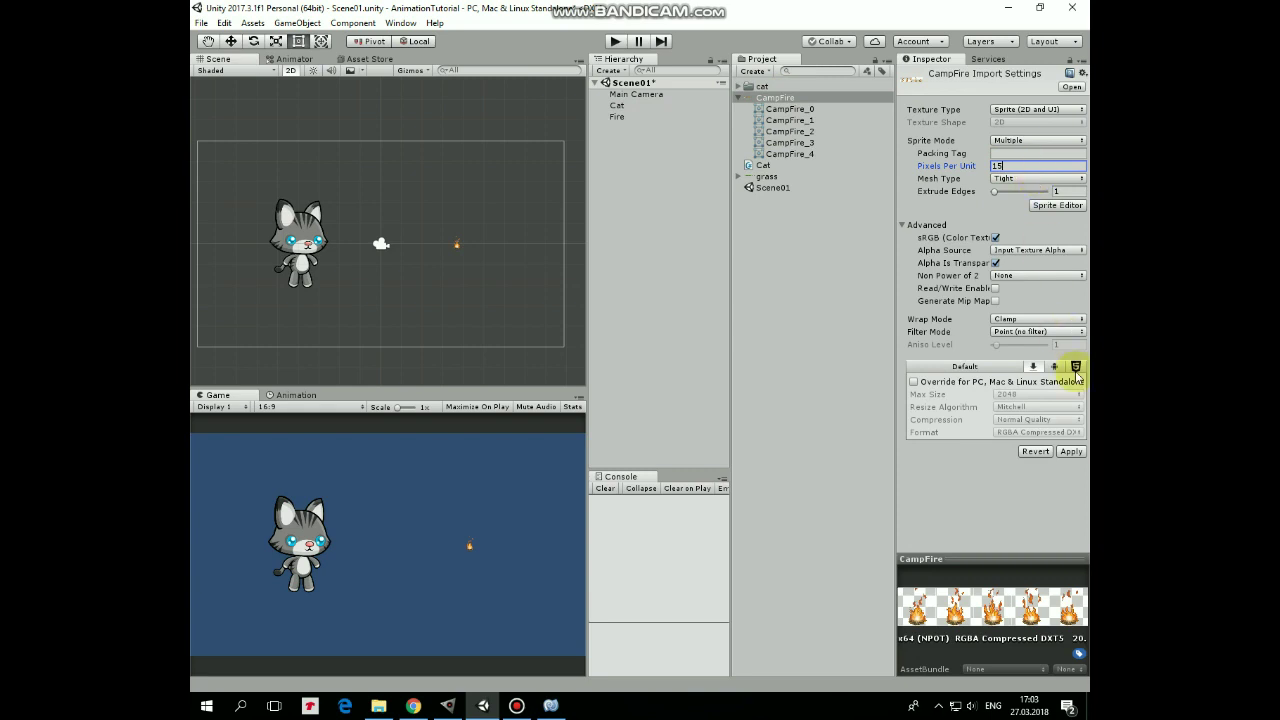
left_click(1069, 451)
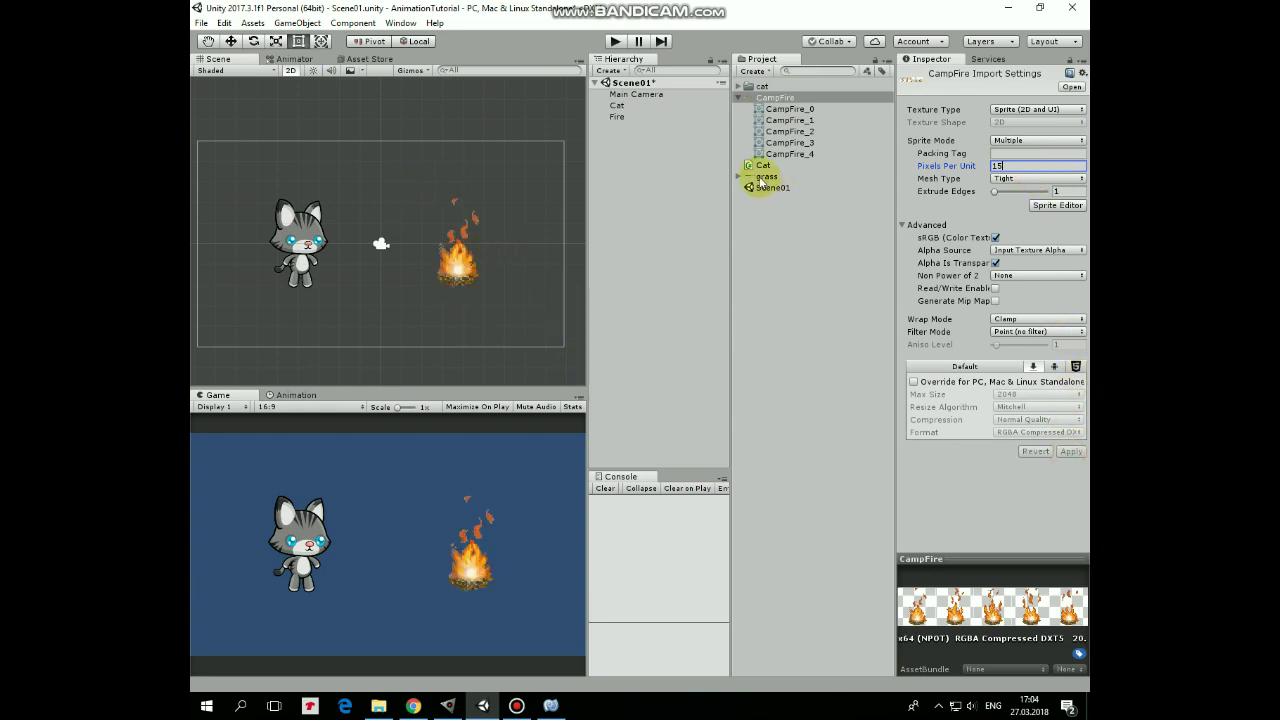
left_click_drag(761, 181, 249, 333)
Duplicate the grass and move the copy right to extend the ground.
key("ctrl+d")
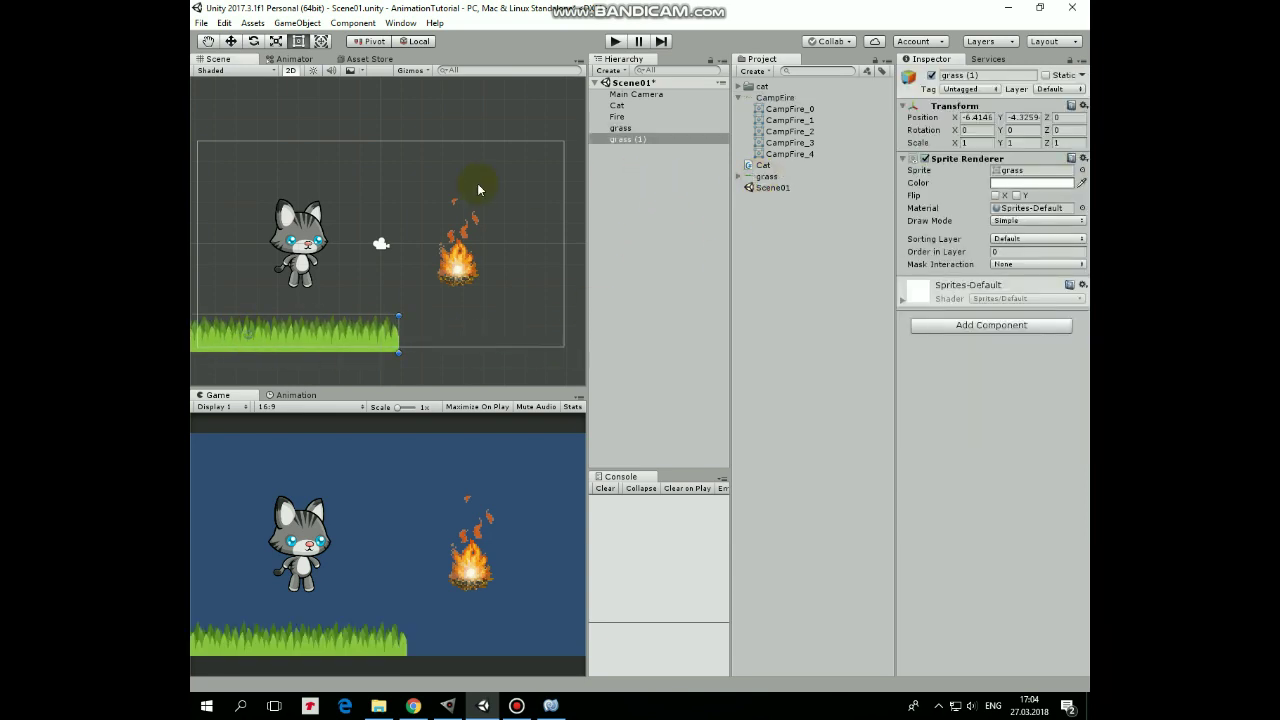
left_click(231, 41)
left_click_drag(306, 333, 537, 337)
Add a Box Collider 2D to grass and stretch it to 22.1461 by 0.792928.
left_click(621, 128)
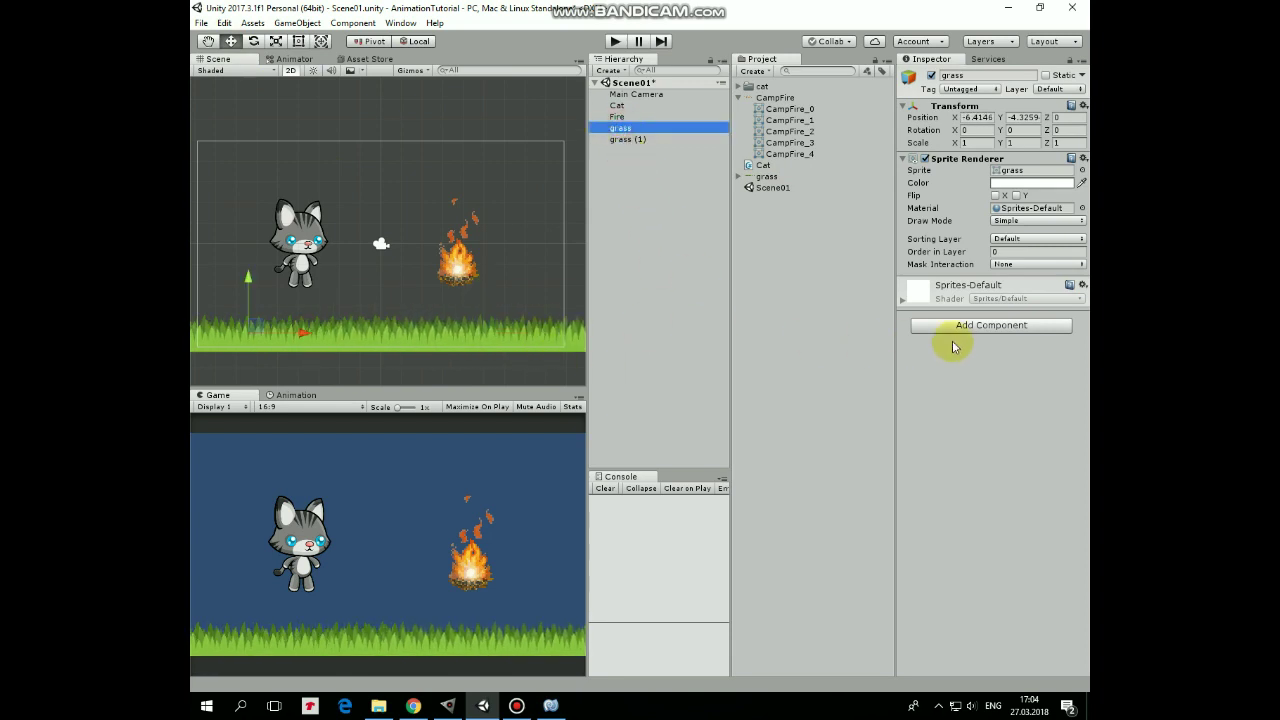
left_click(963, 325)
left_click(966, 422)
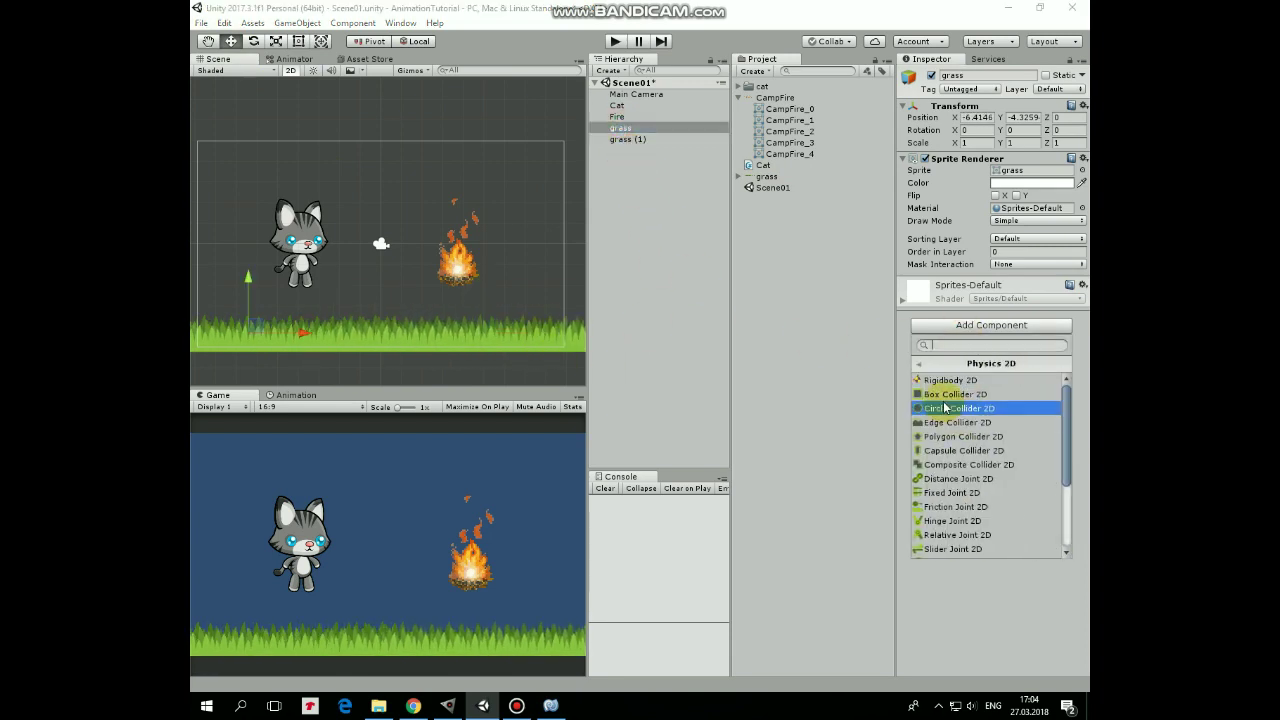
left_click(950, 394)
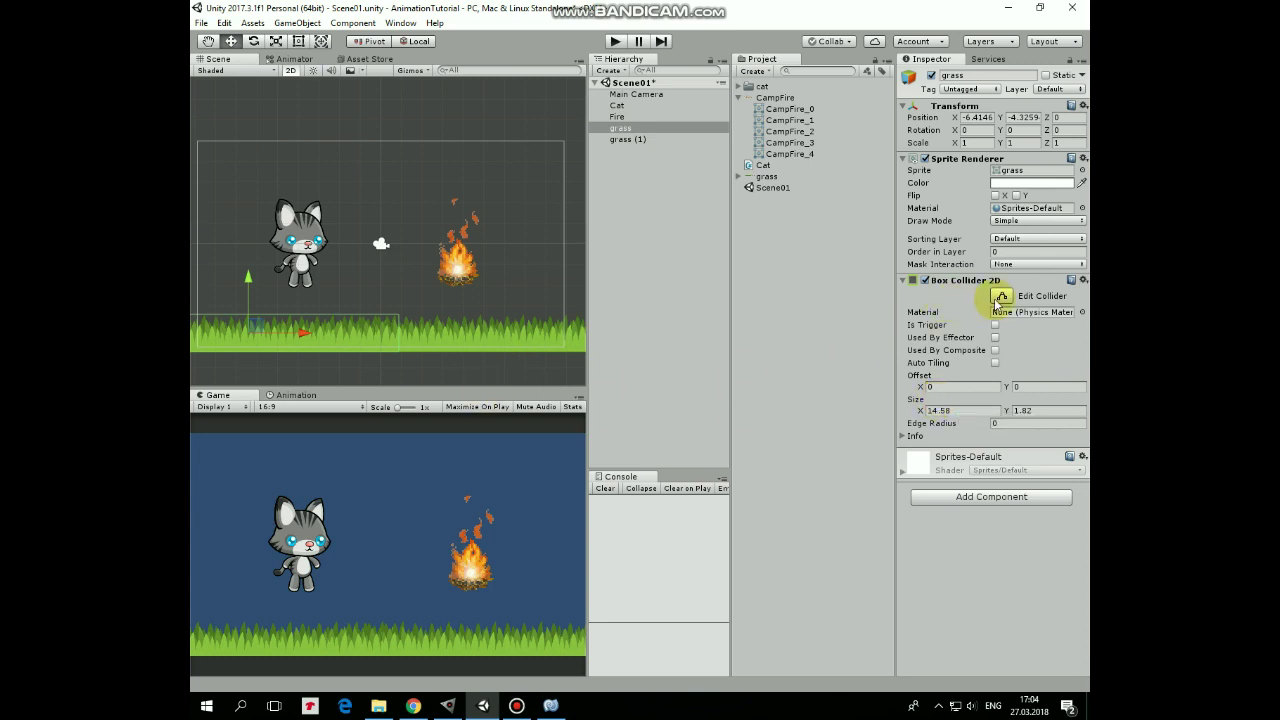
left_click(1003, 297)
left_click_drag(248, 314, 247, 336)
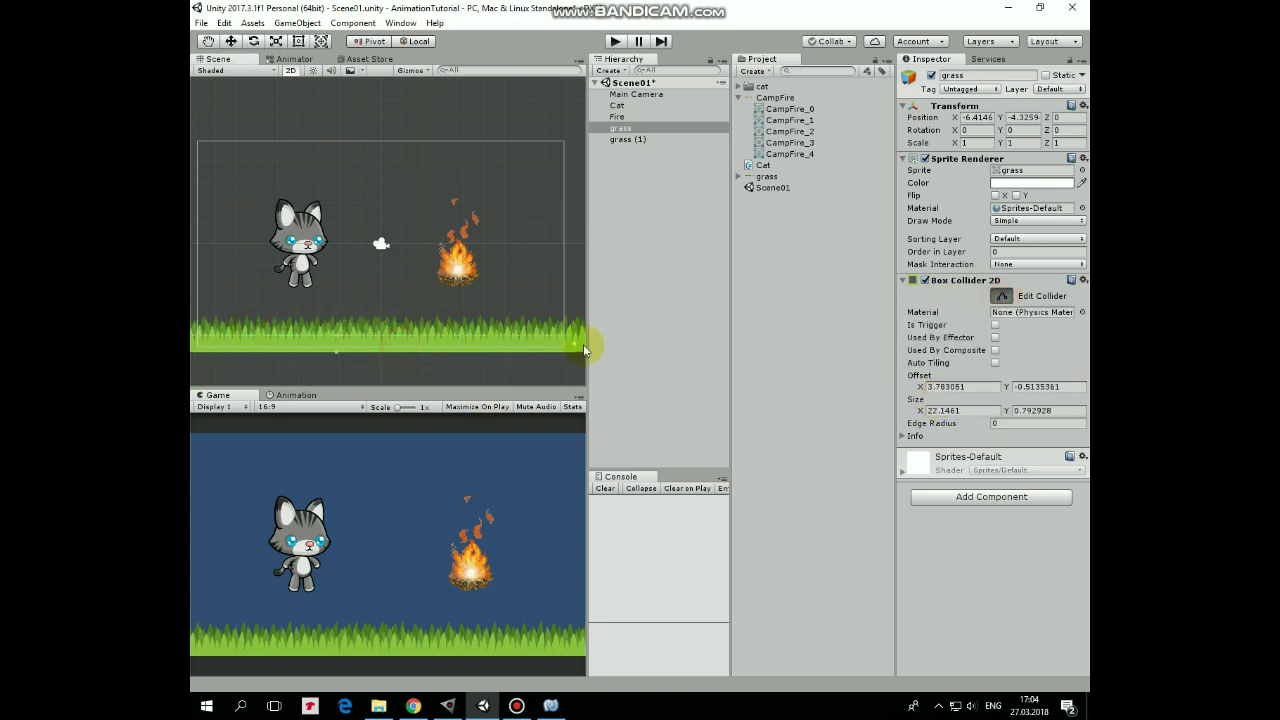
Move the Fire object down onto the grass and adjust its order in layer.
left_click(615, 115)
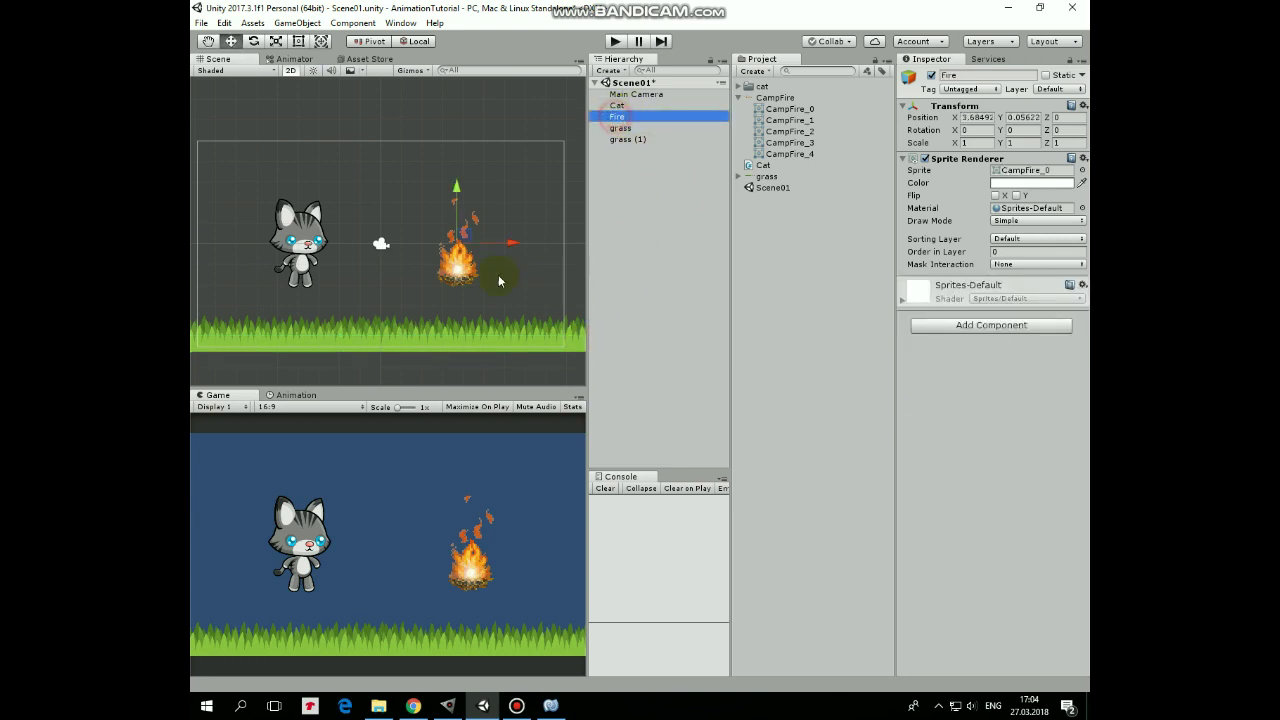
left_click_drag(463, 240, 463, 298)
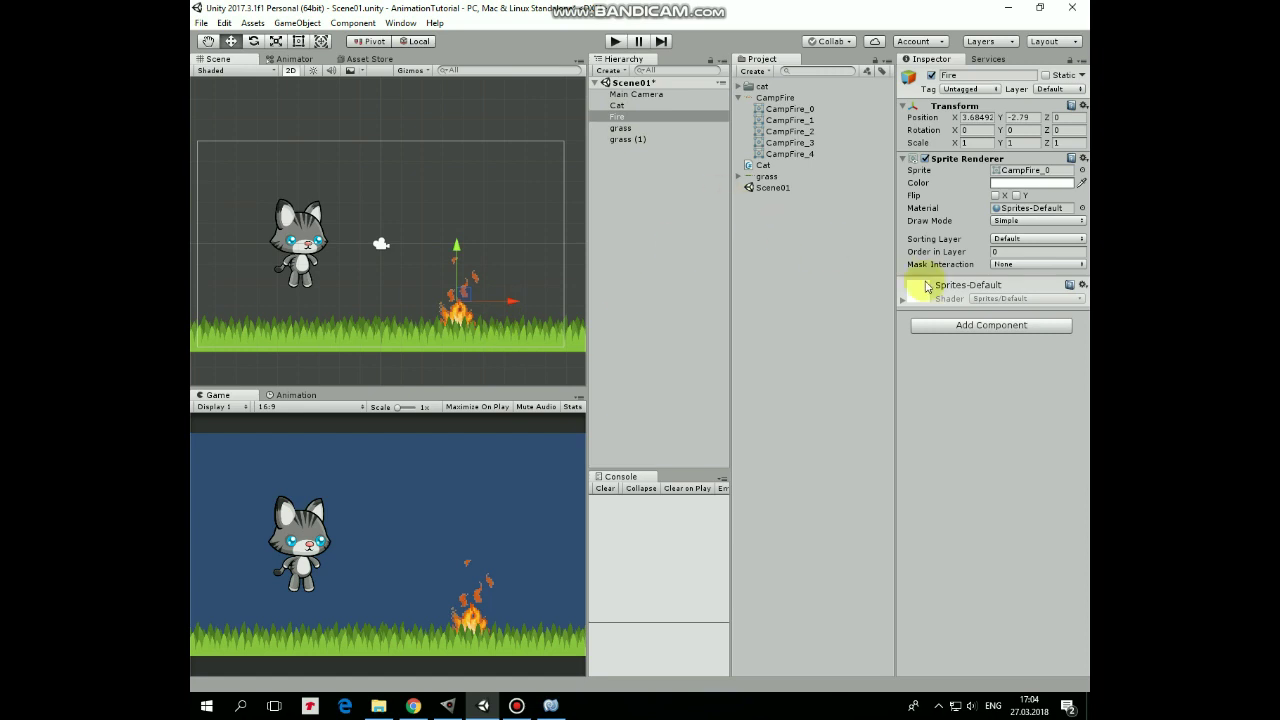
type("1")
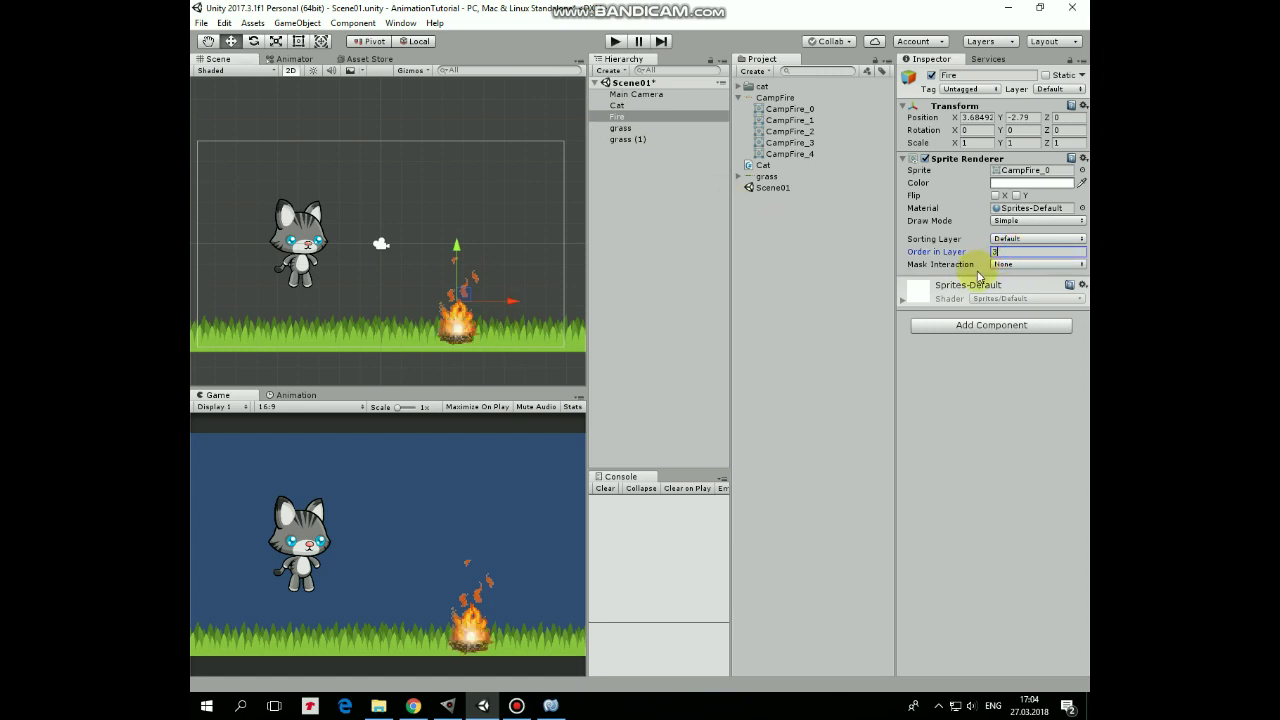
Give Fire a trigger Box Collider 2D sized 0.9800363 by 1.83593, then show the Animation panel.
left_click(980, 325)
left_click(966, 421)
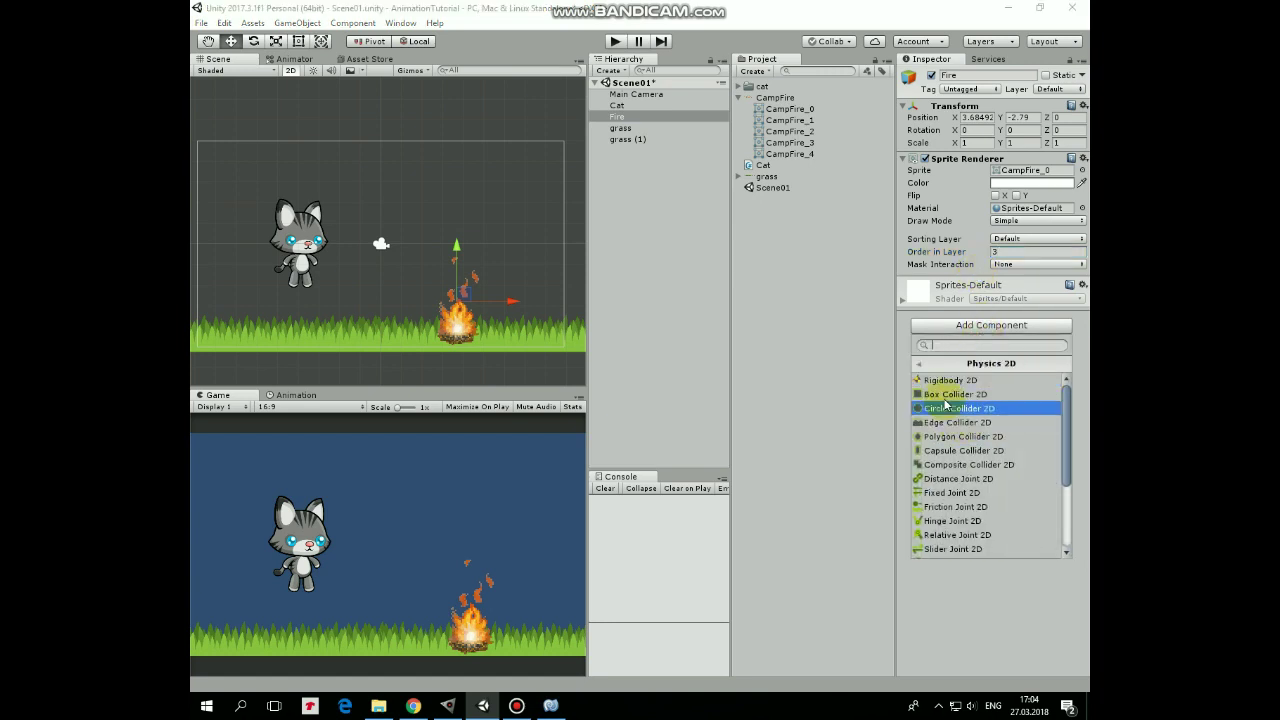
left_click(953, 394)
left_click(995, 326)
left_click(1002, 295)
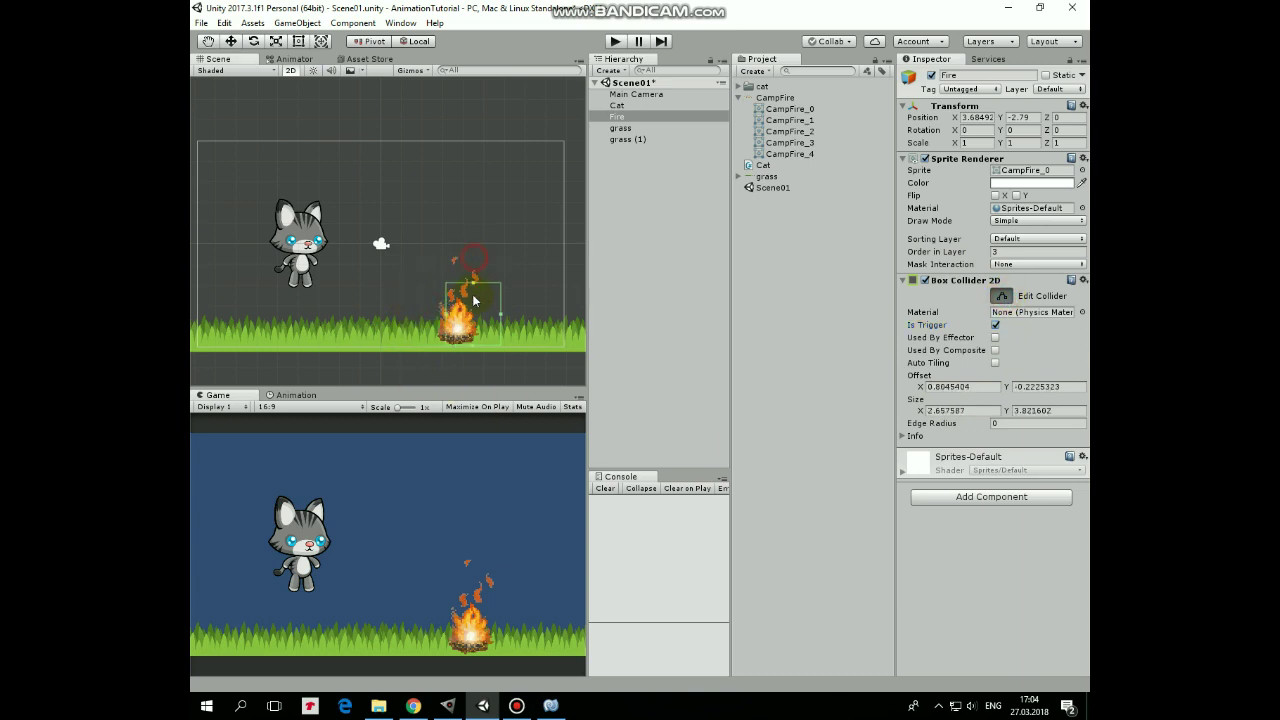
left_click_drag(469, 333, 463, 333)
left_click(1002, 295)
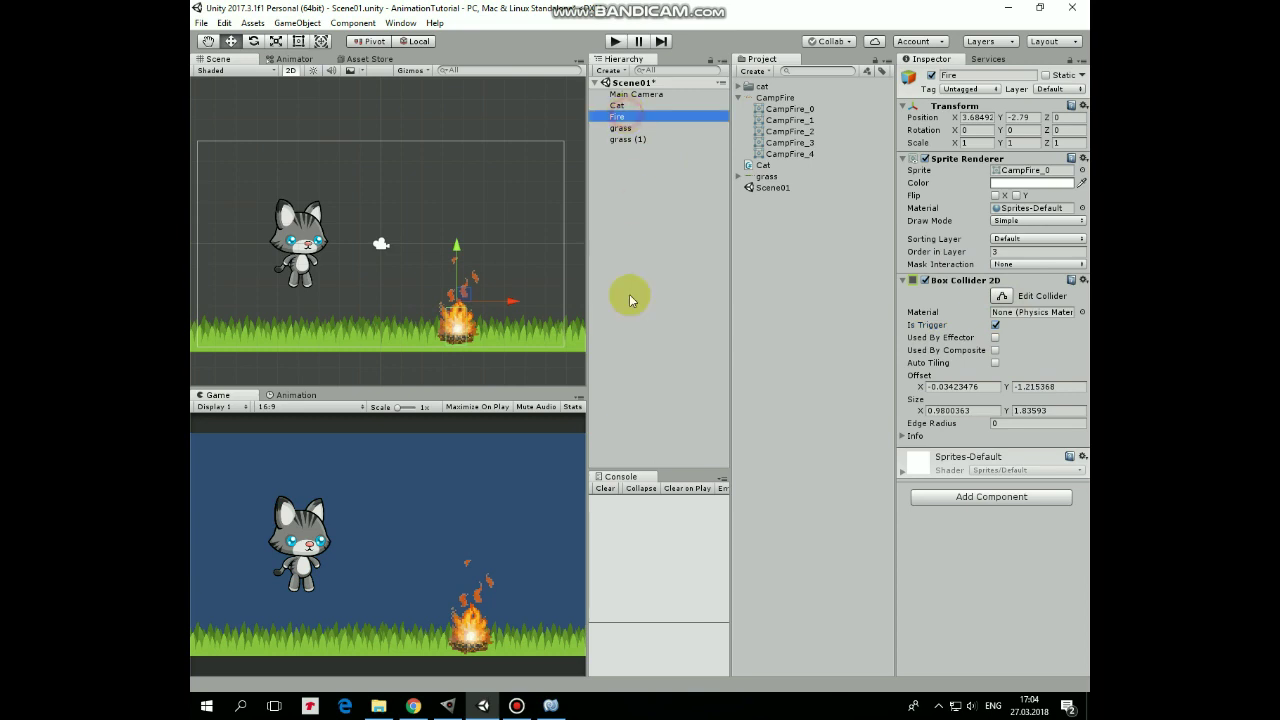
left_click(288, 395)
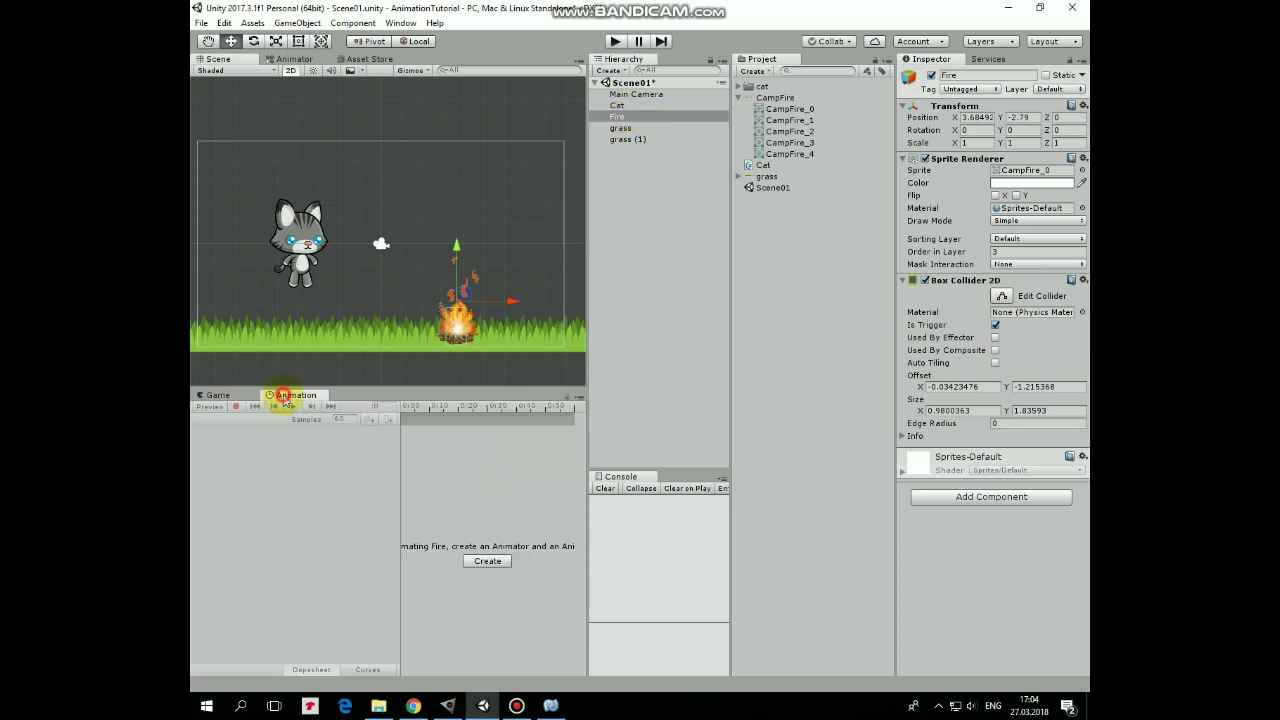
Create a Fire animation clip saved as Fire.anim in a new Animations folder.
left_click(484, 561)
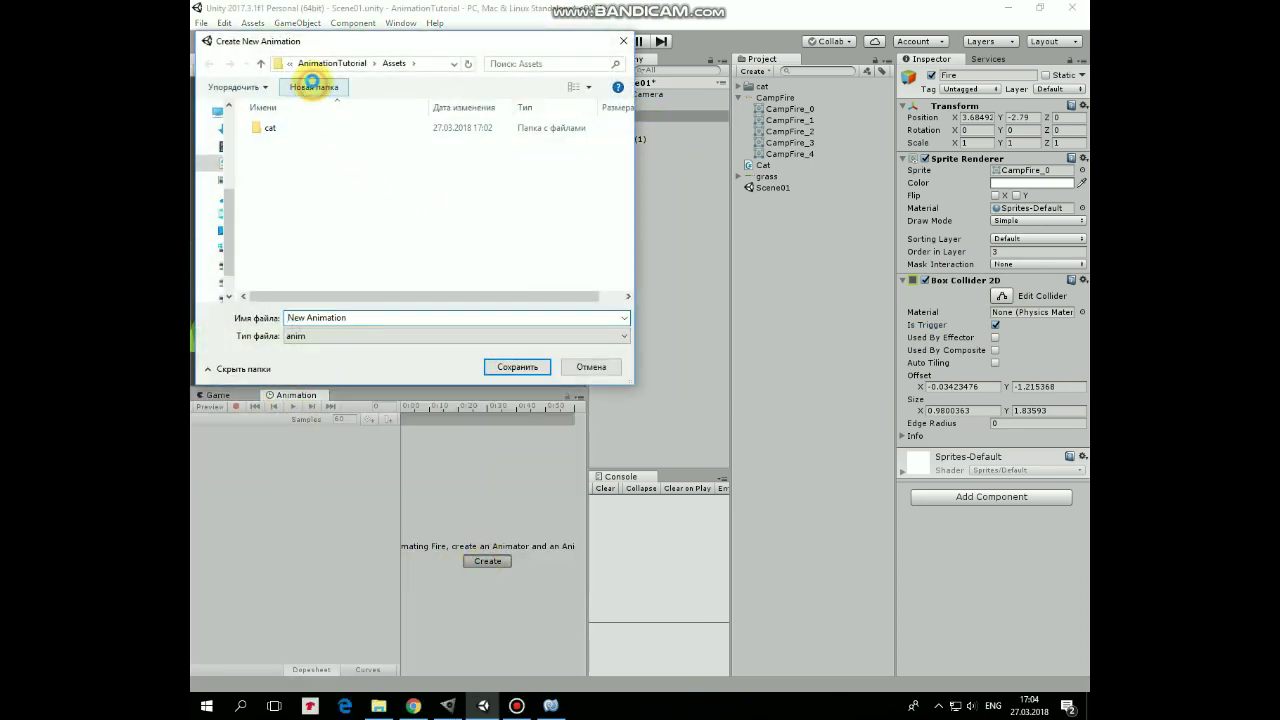
left_click(313, 86)
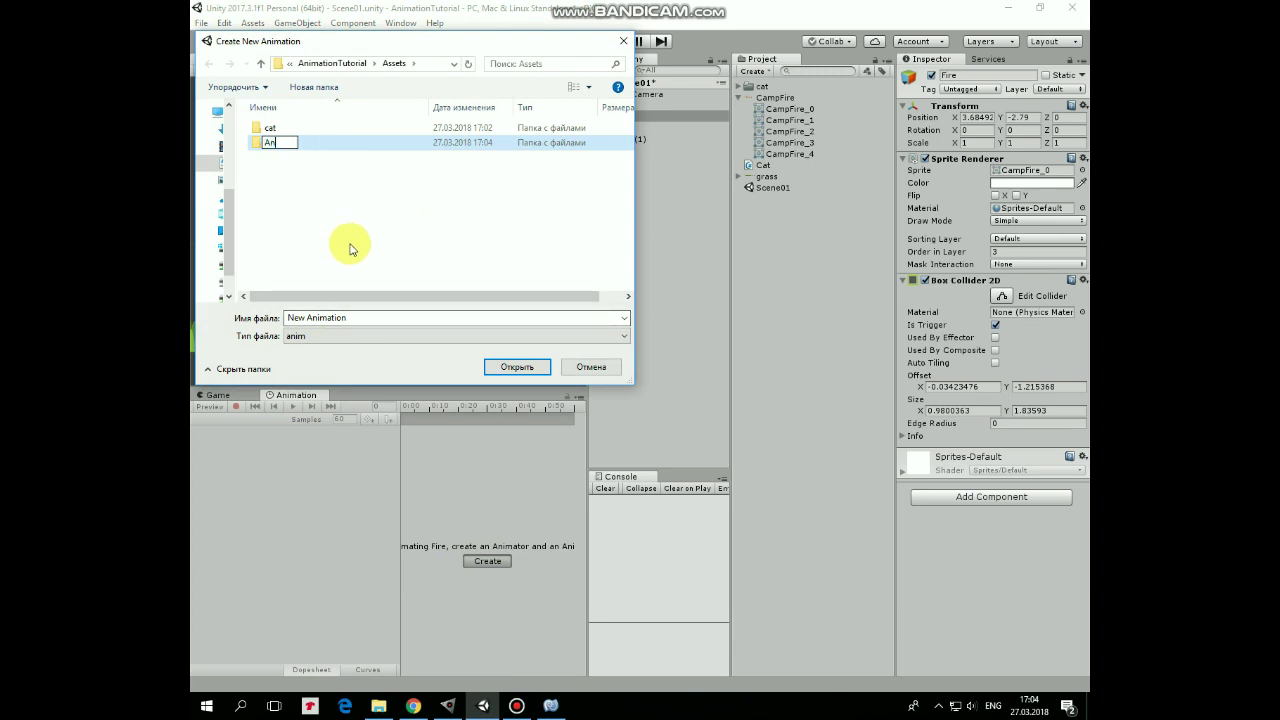
key("Return")
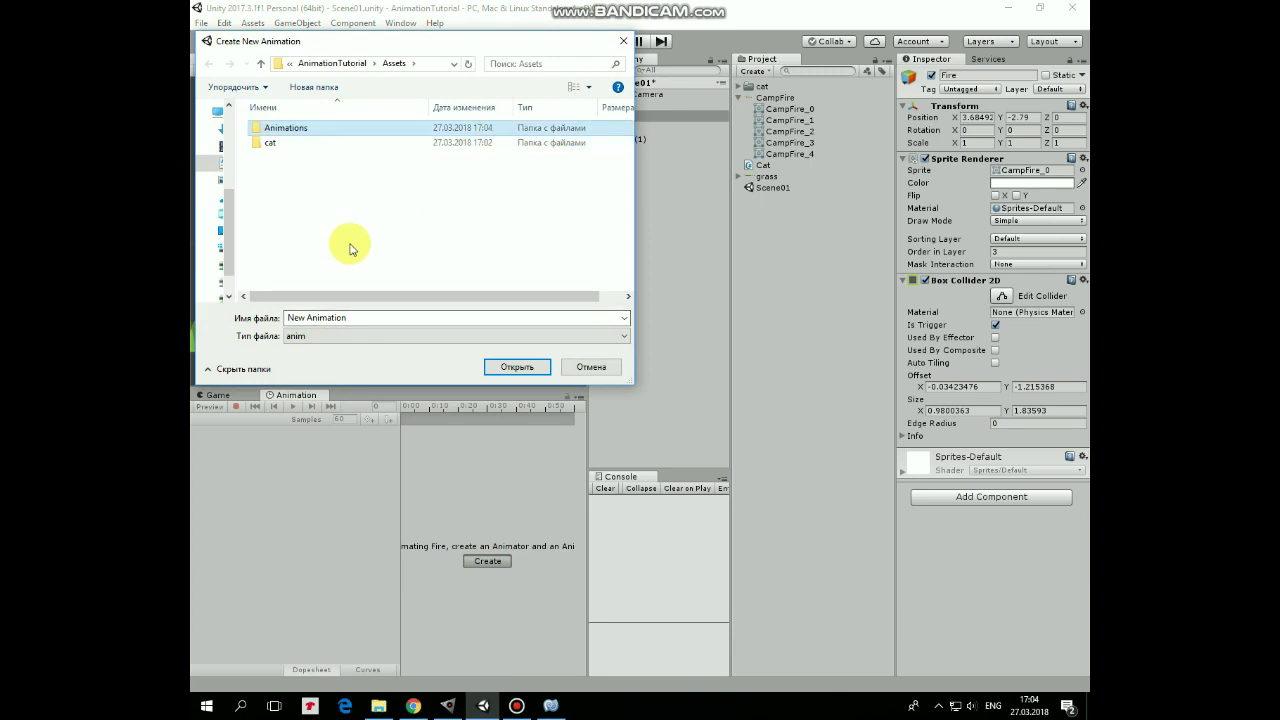
double_click(290, 128)
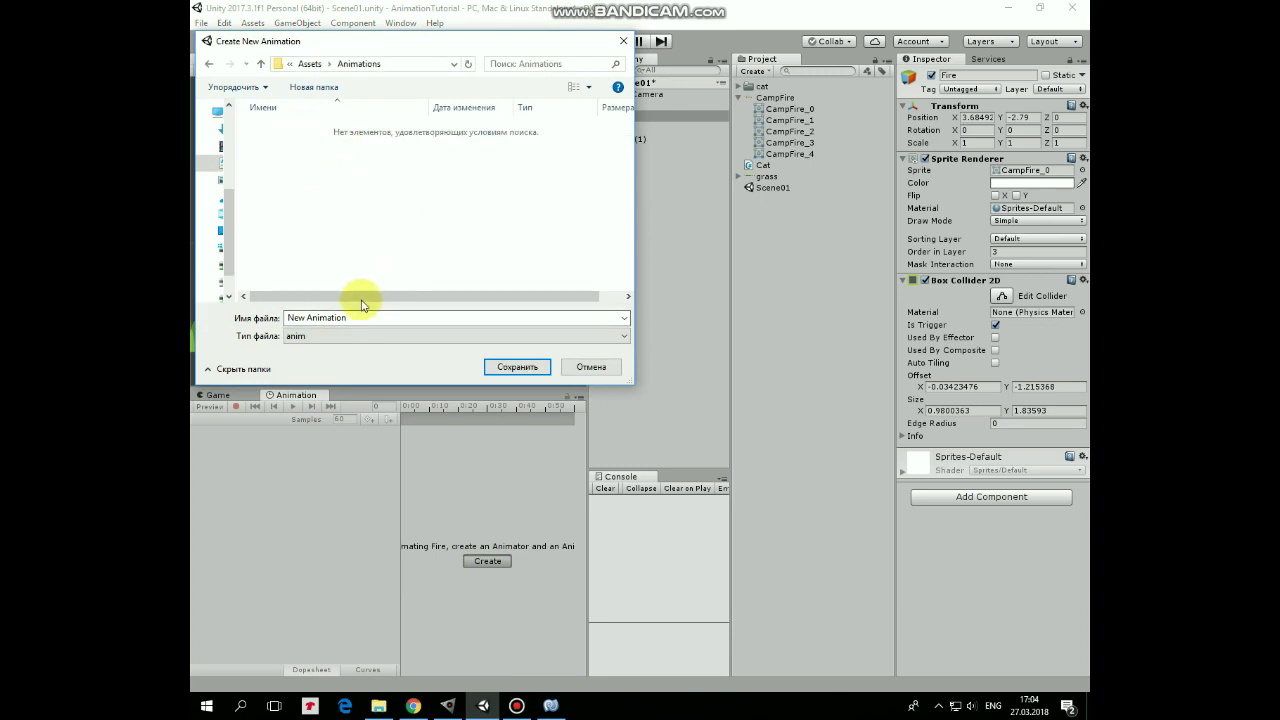
left_click(356, 319)
type("Fire")
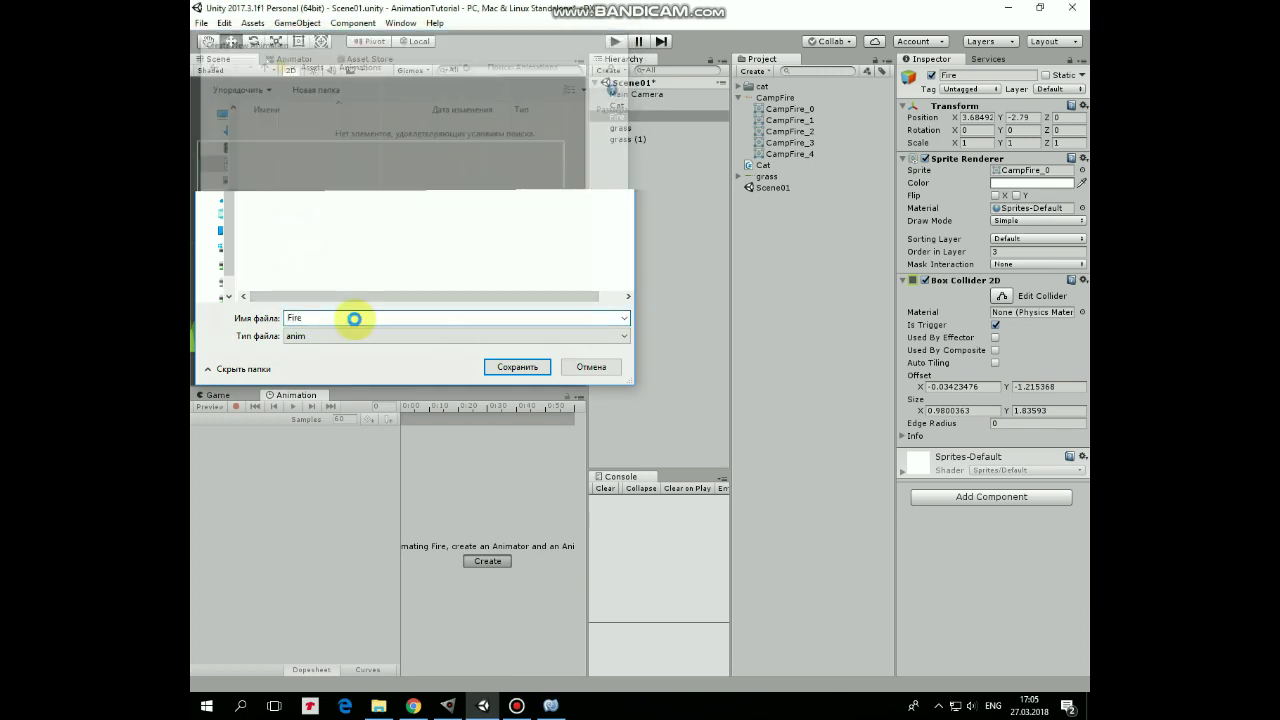
key("Return")
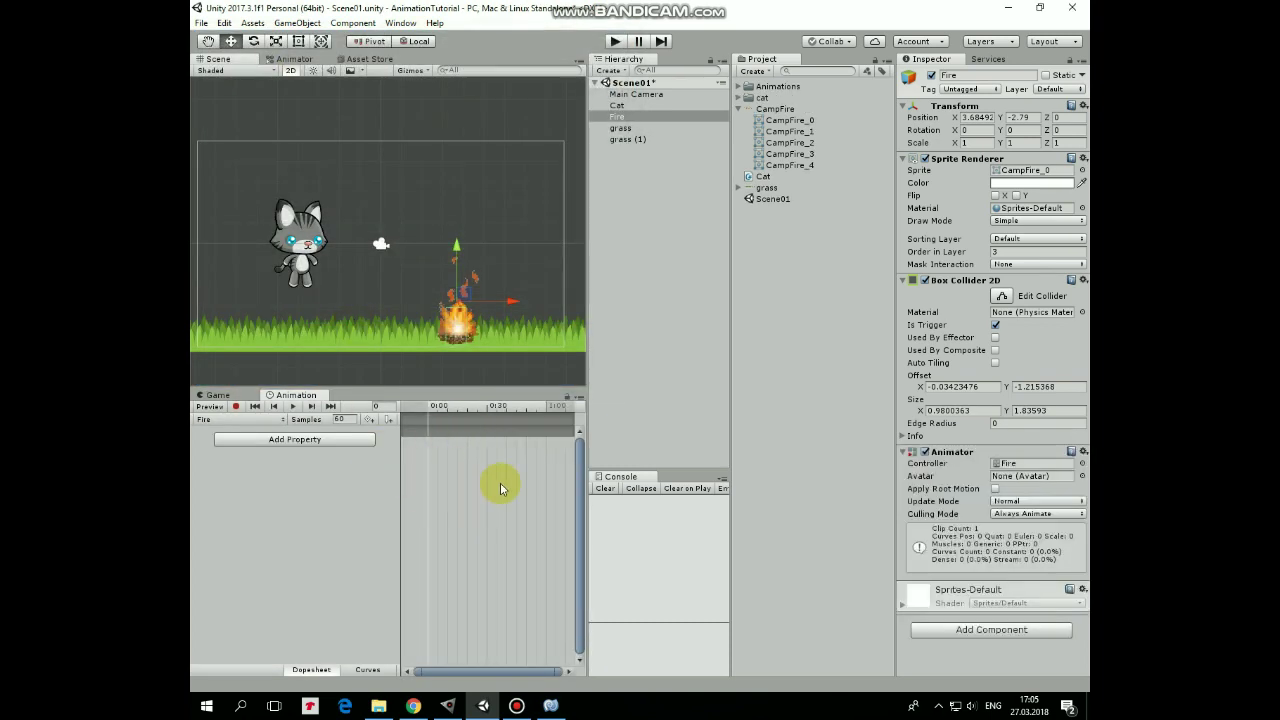
Key CampFire_0–4 into the Fire clip, set Samples to 10, and preview the animation.
left_click(780, 120)
left_click(789, 165, "shift")
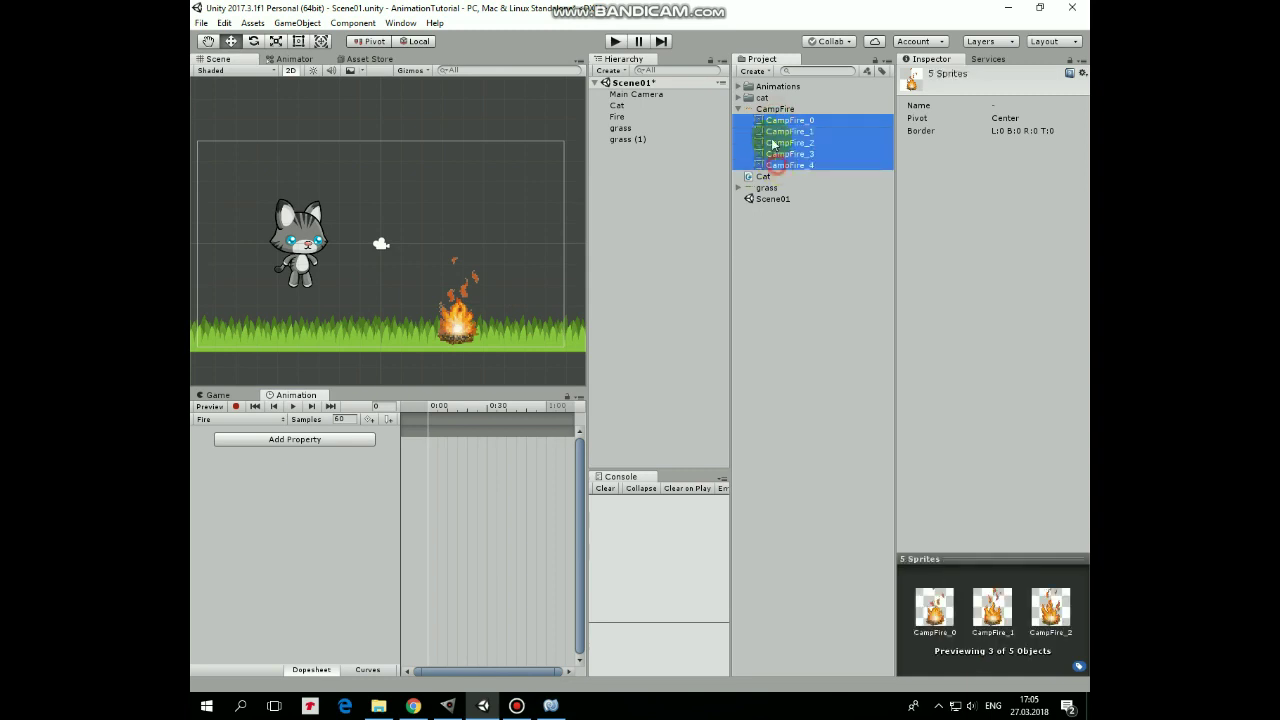
left_click_drag(770, 119, 440, 436)
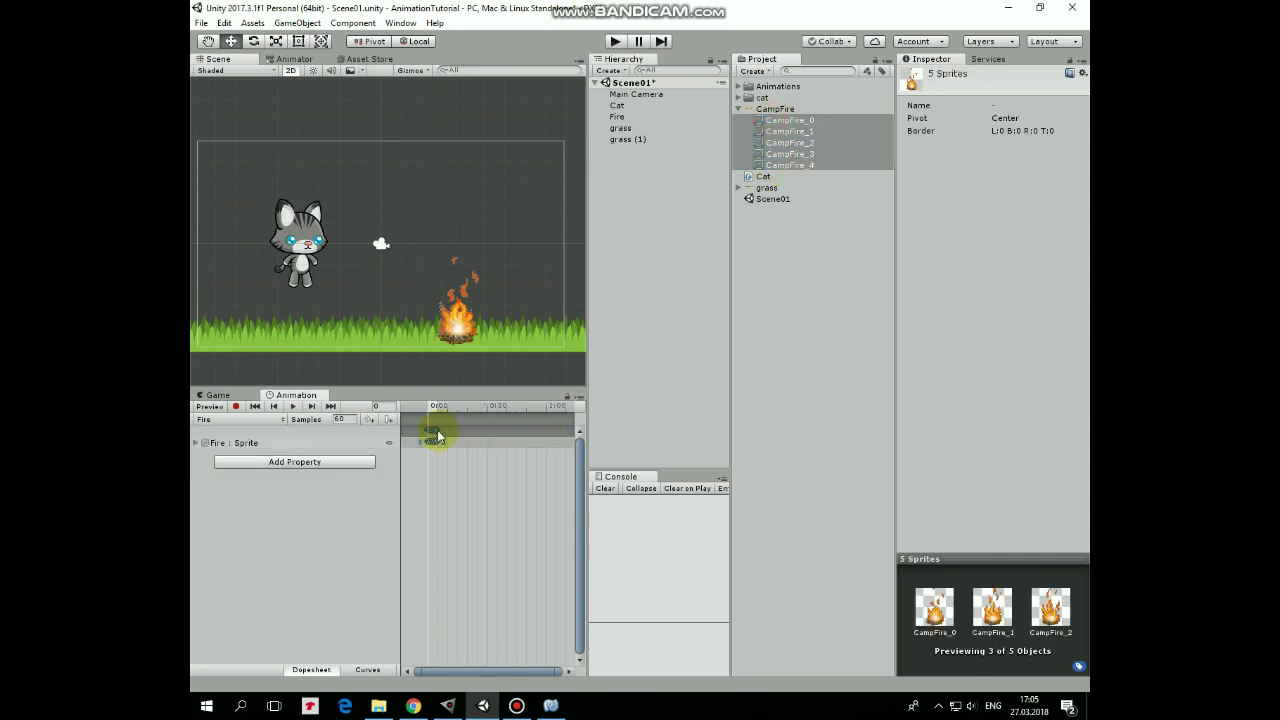
left_click(293, 406)
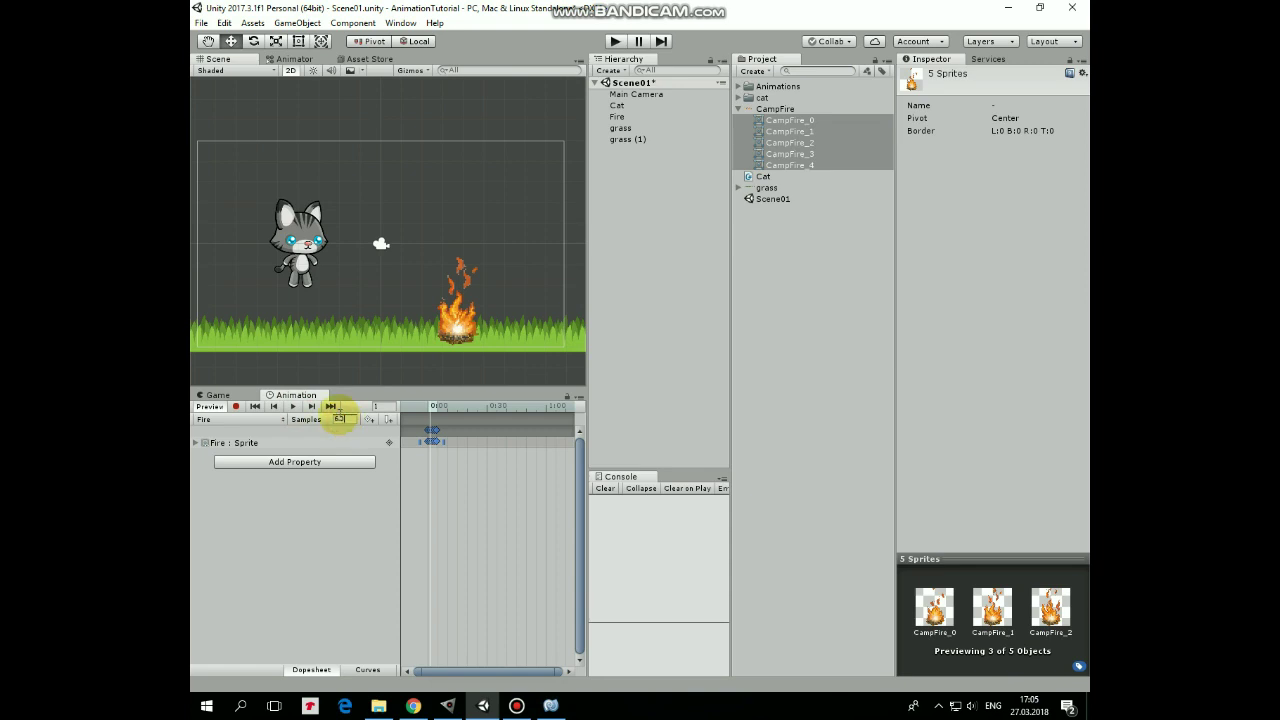
left_click(348, 421)
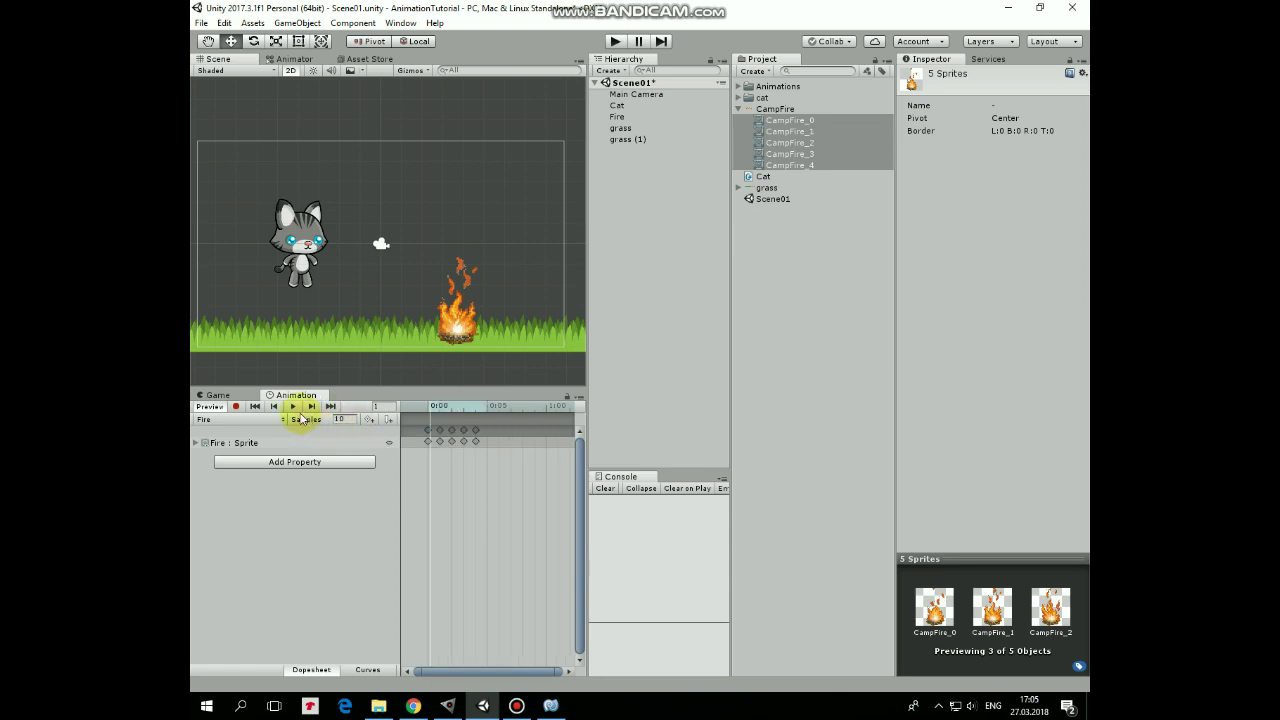
left_click(293, 407)
left_click(293, 407)
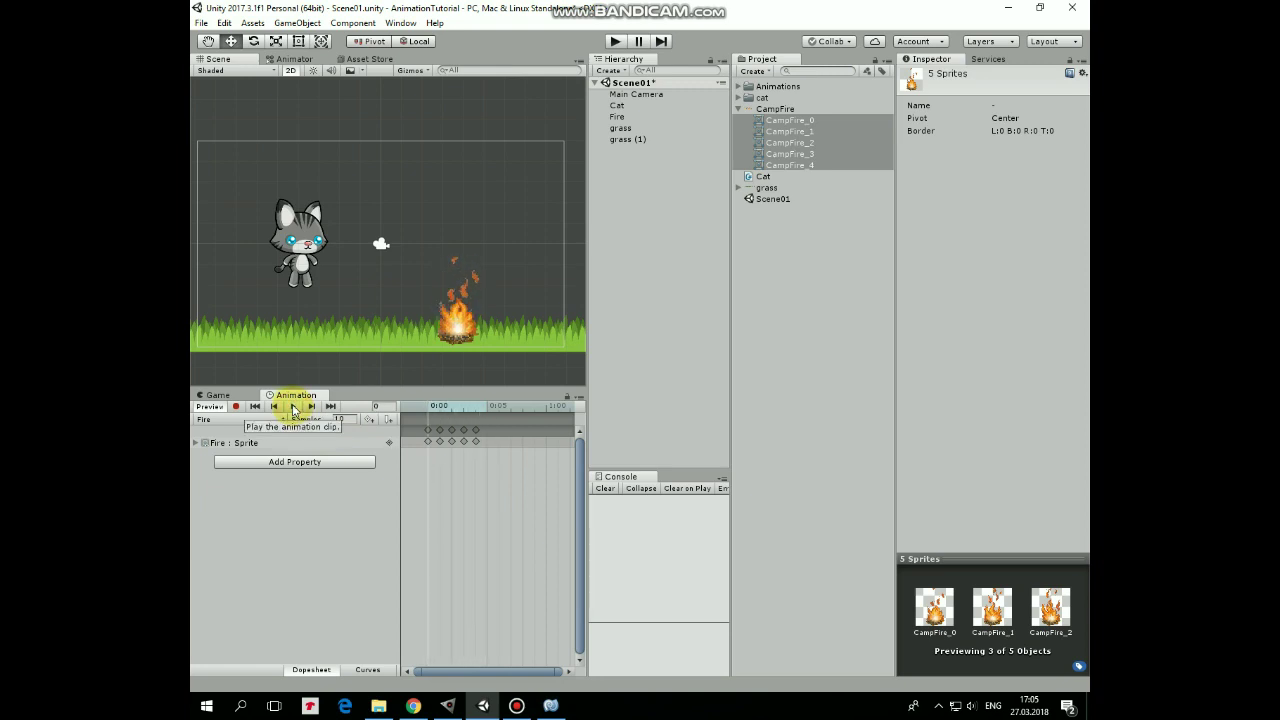
left_click(617, 105)
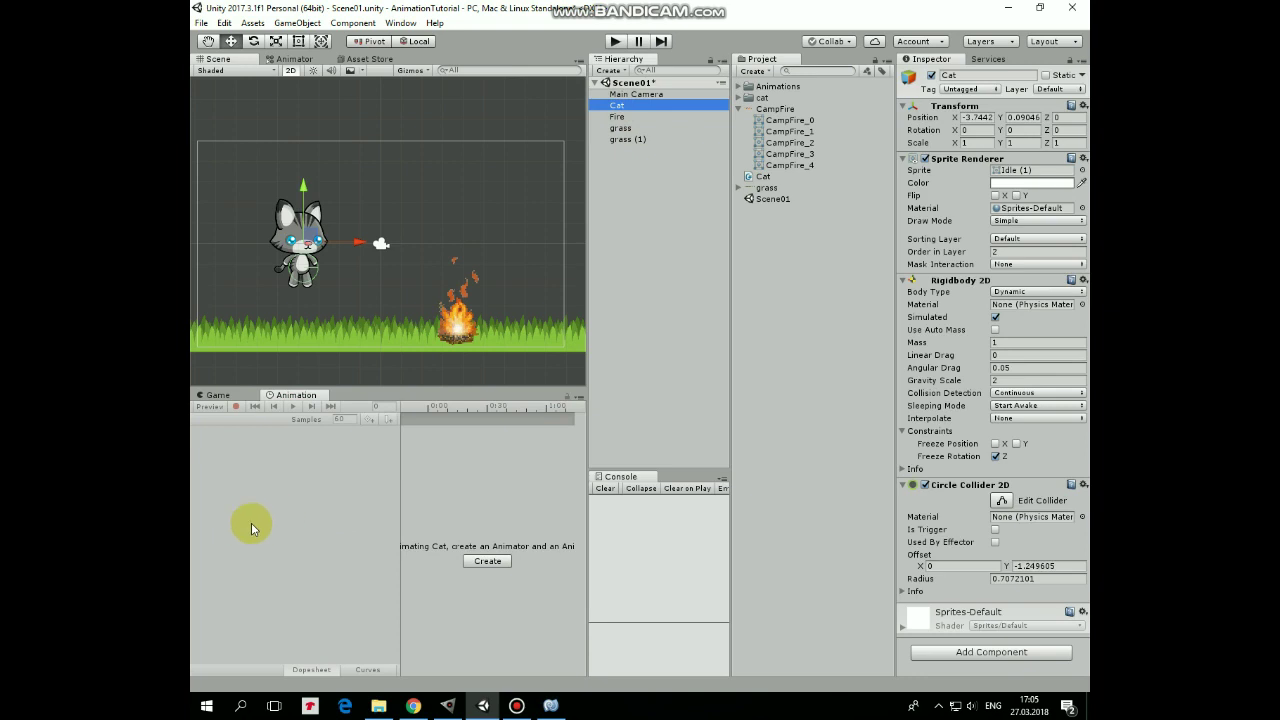
Create the Cat's Idle clip from the ten Idle sprites at 20 samples.
left_click(484, 564)
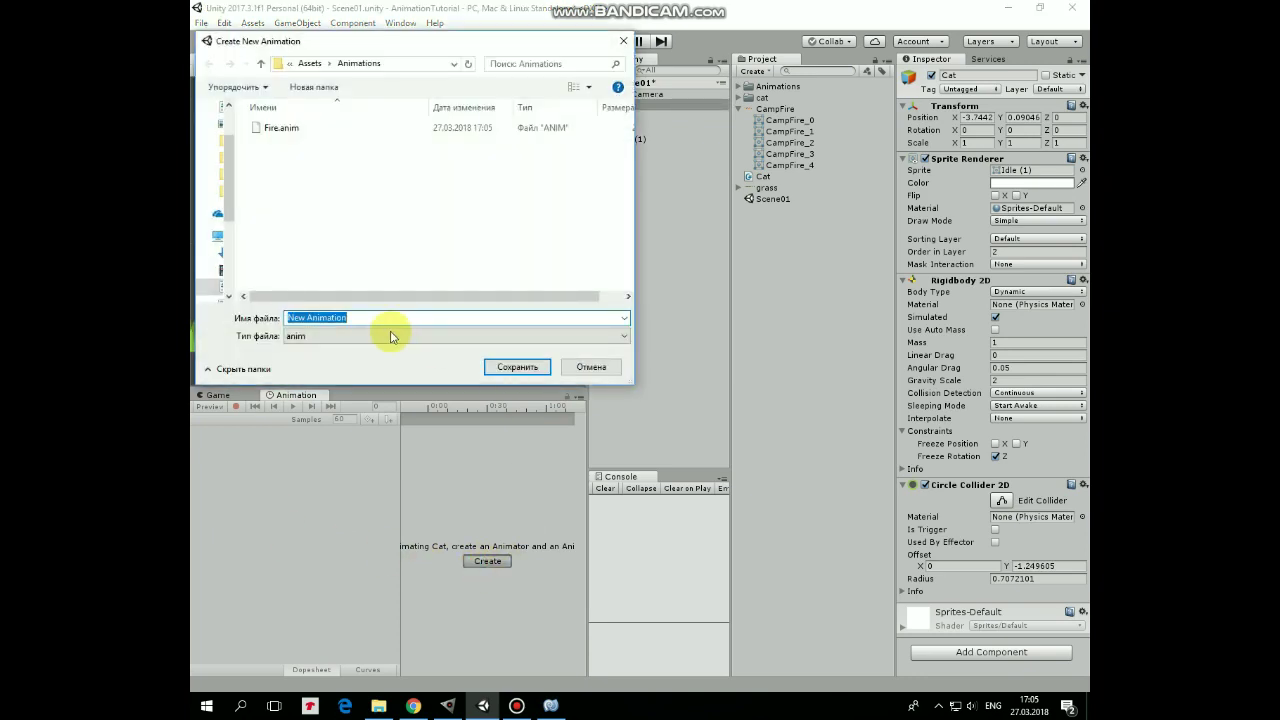
type("Idle")
key("Return")
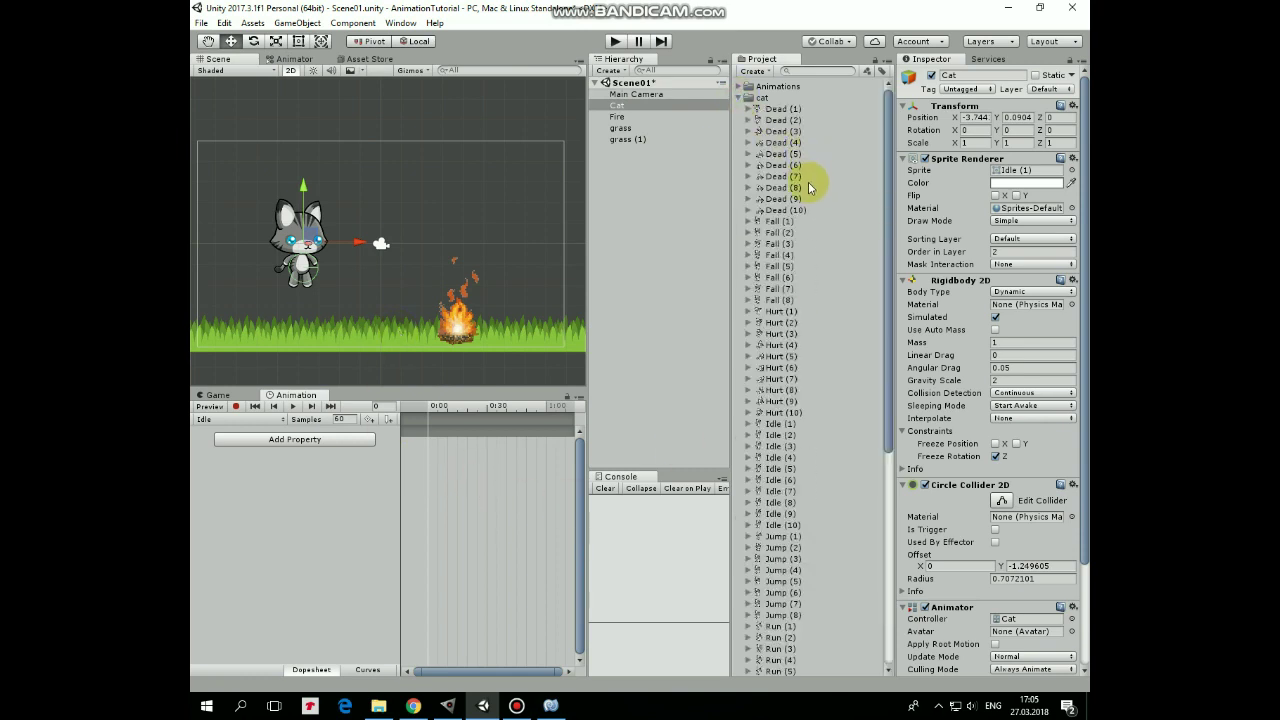
left_click(784, 422)
left_click(797, 526, "shift")
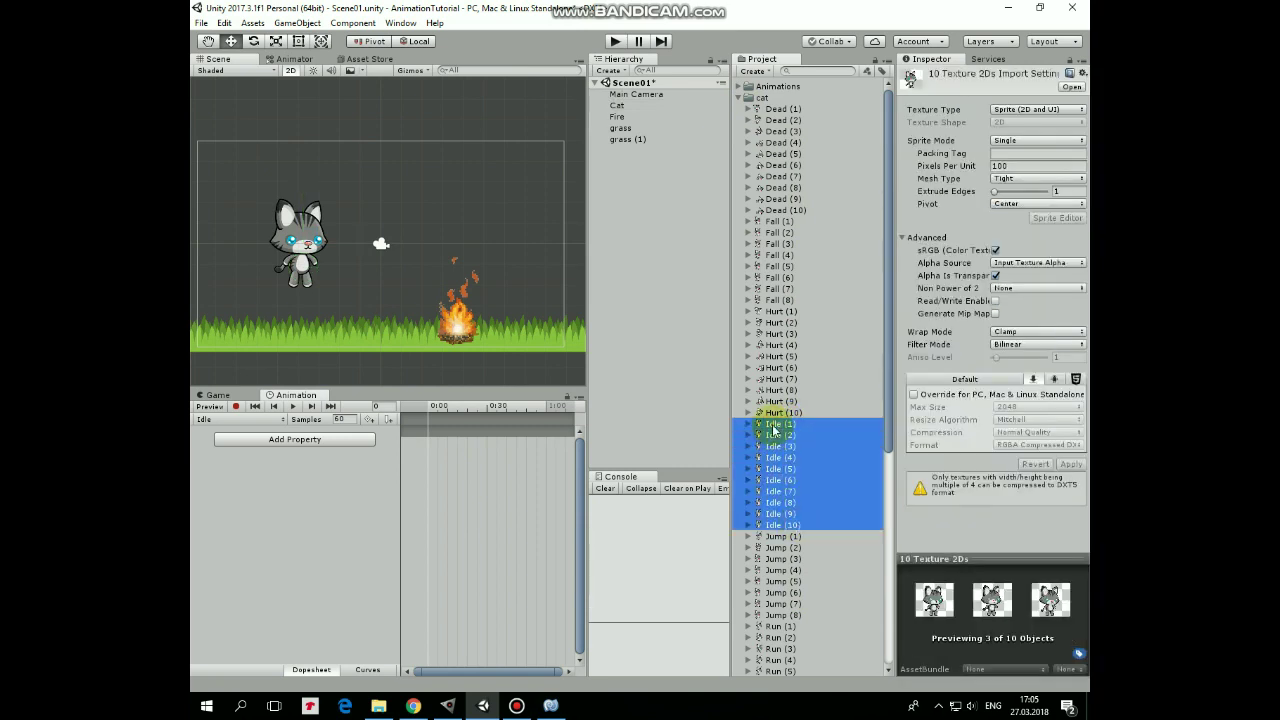
left_click_drag(797, 526, 431, 431)
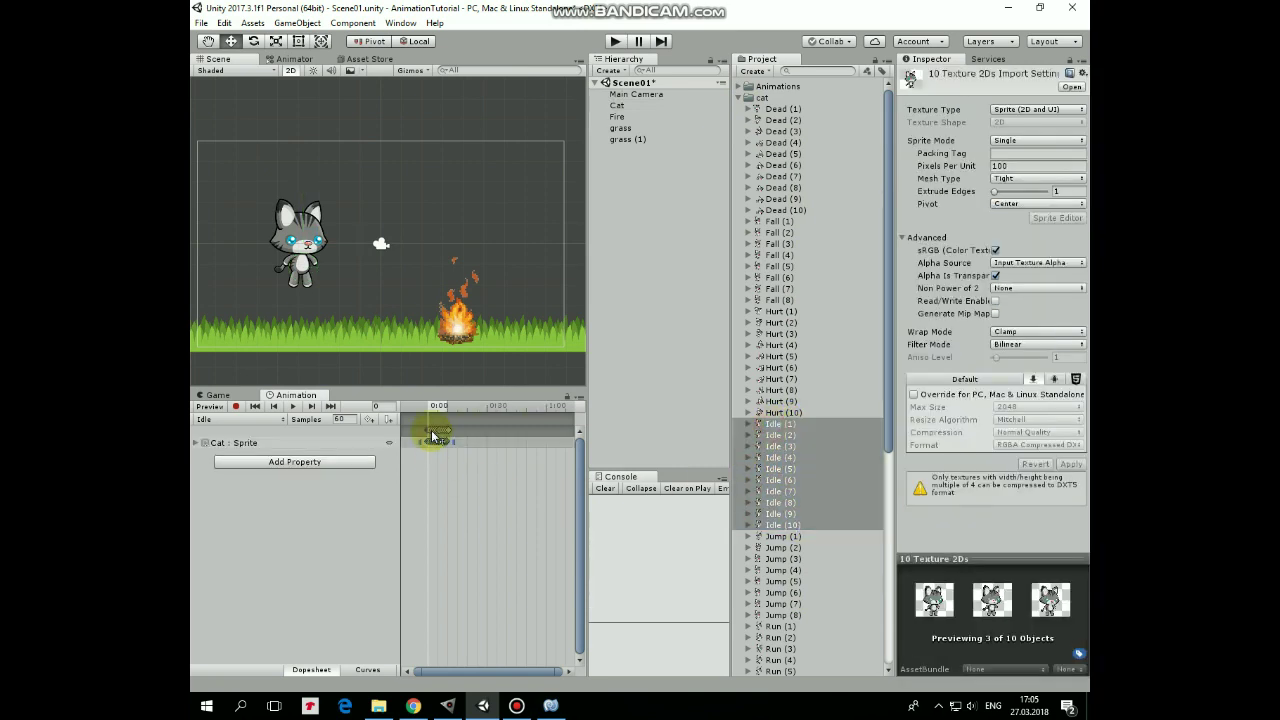
left_click(293, 406)
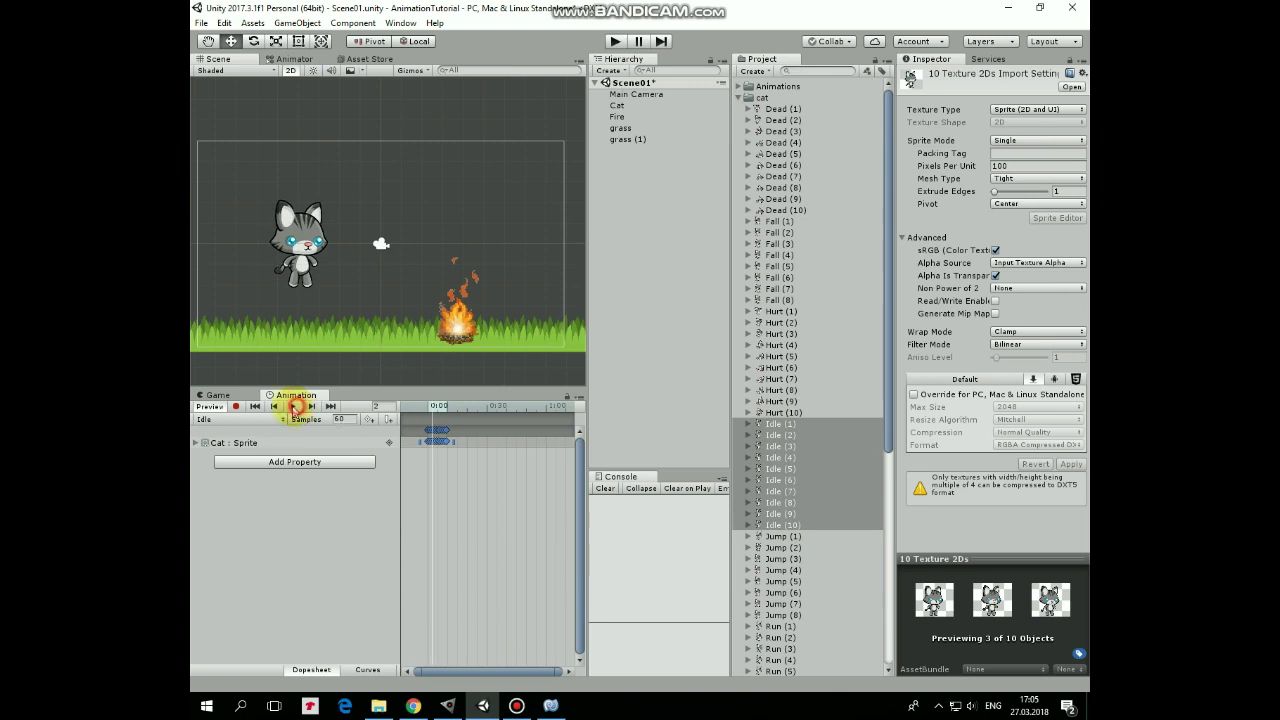
left_click(293, 406)
type("20")
key("Return")
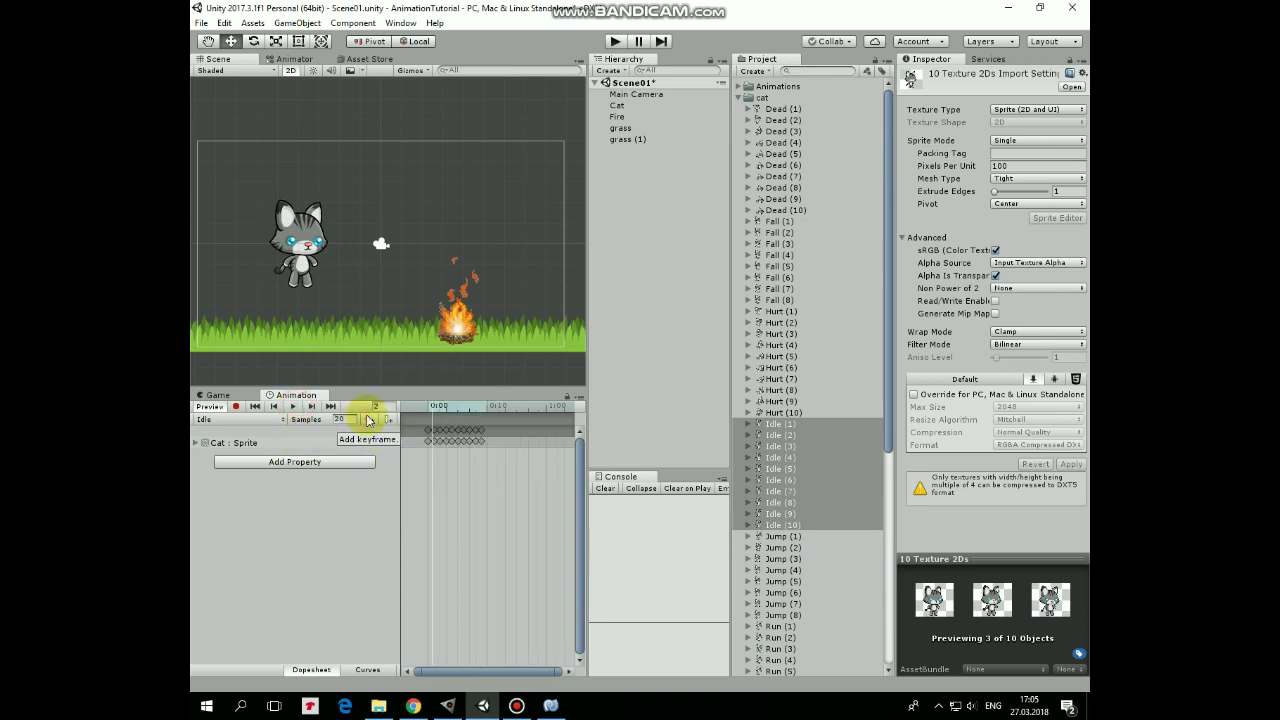
left_click(293, 406)
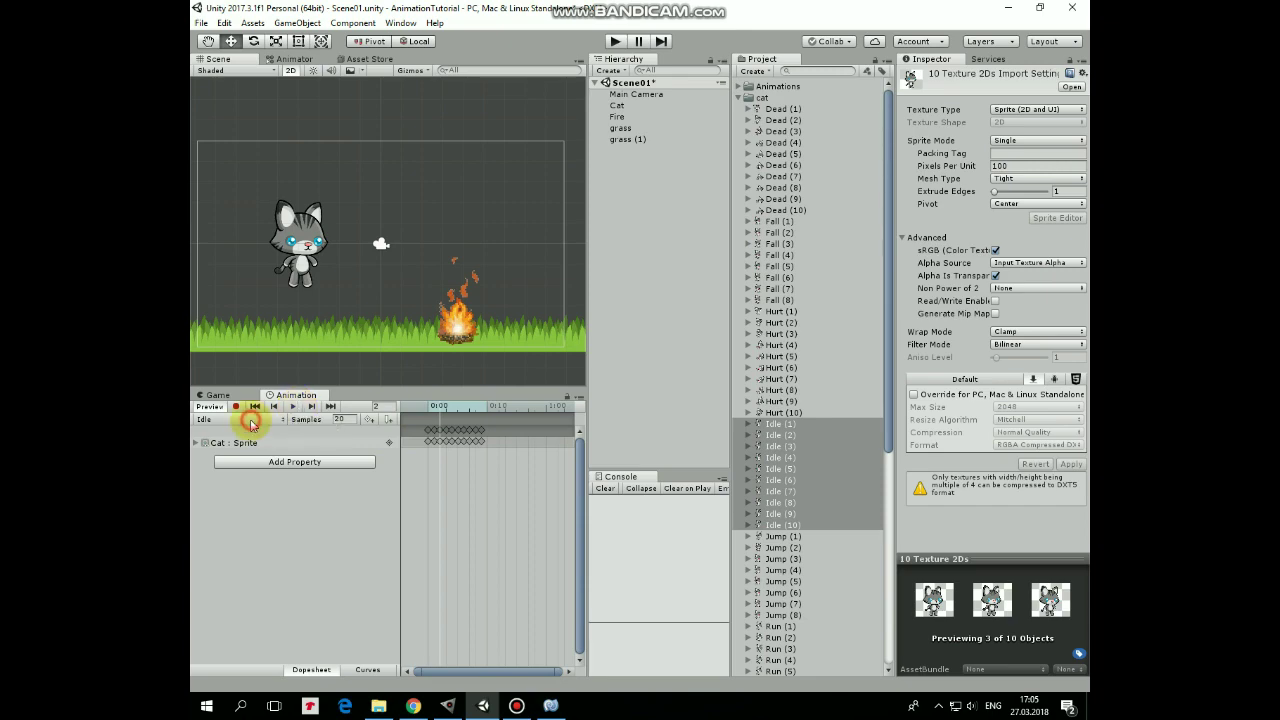
Add a Walk clip keyed with the ten Walk sprites at 20 samples.
left_click(251, 420)
left_click(250, 461)
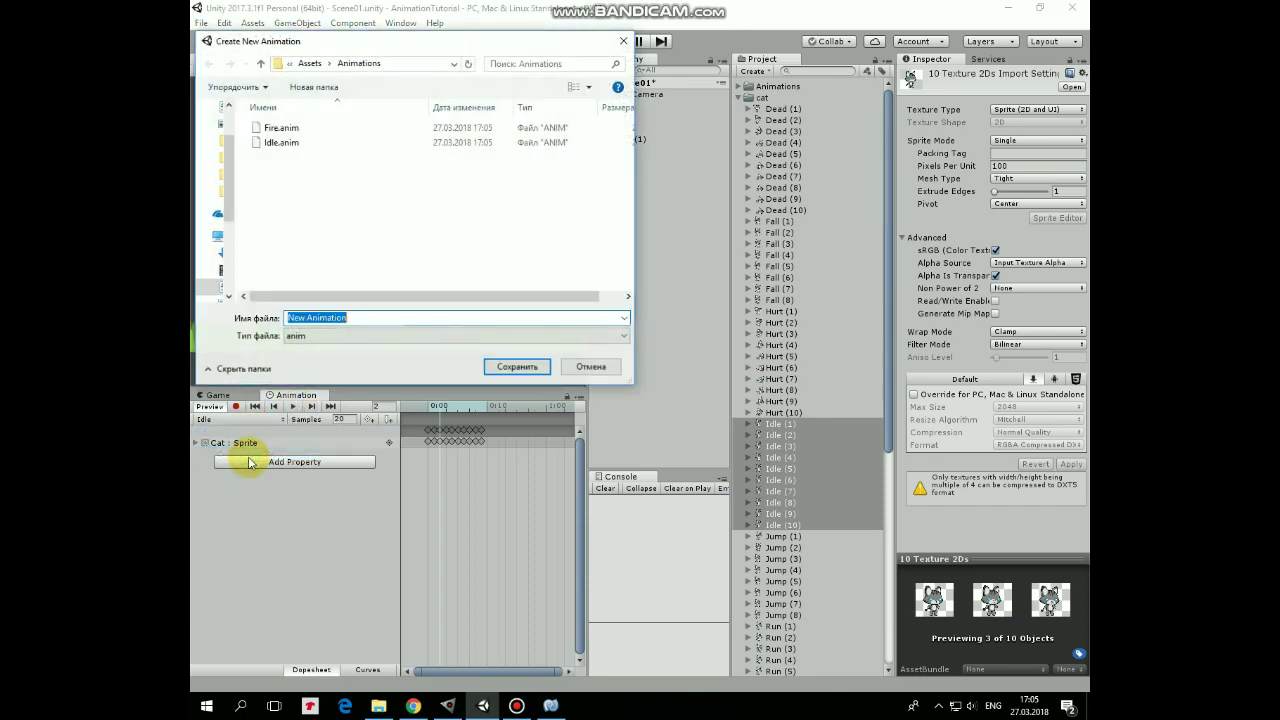
key("Return")
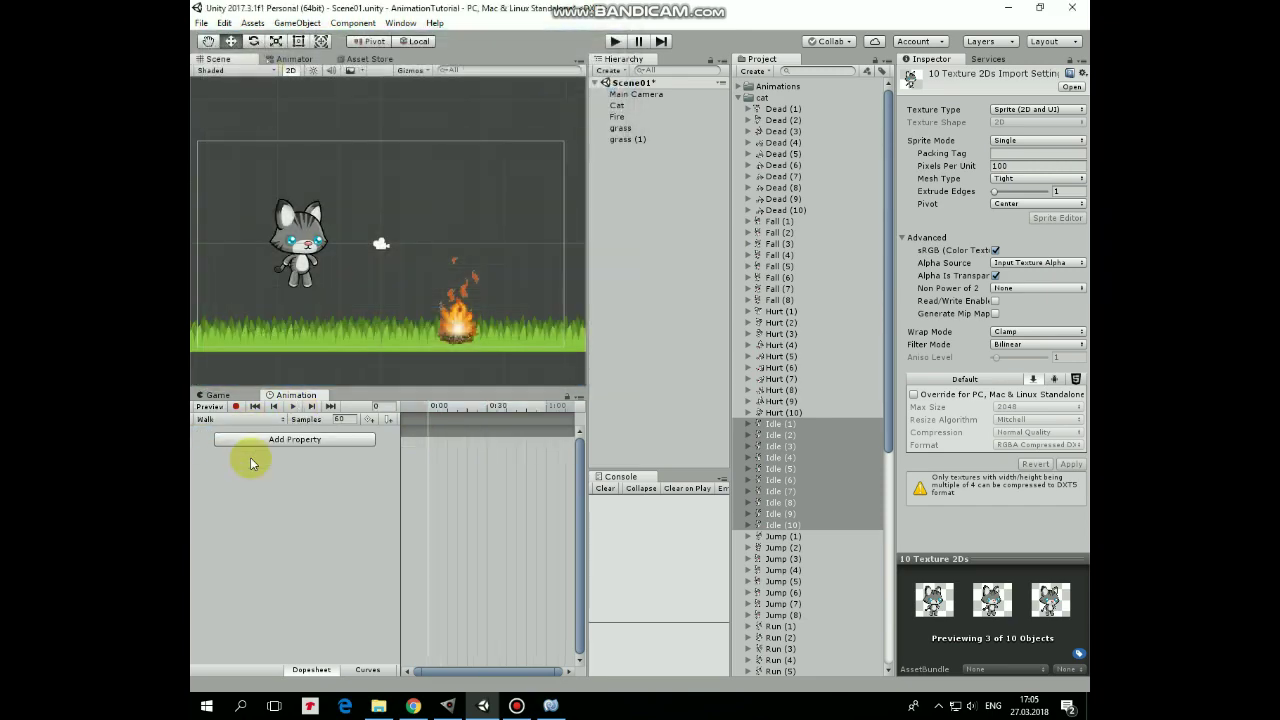
scroll(841, 366, "down", 10)
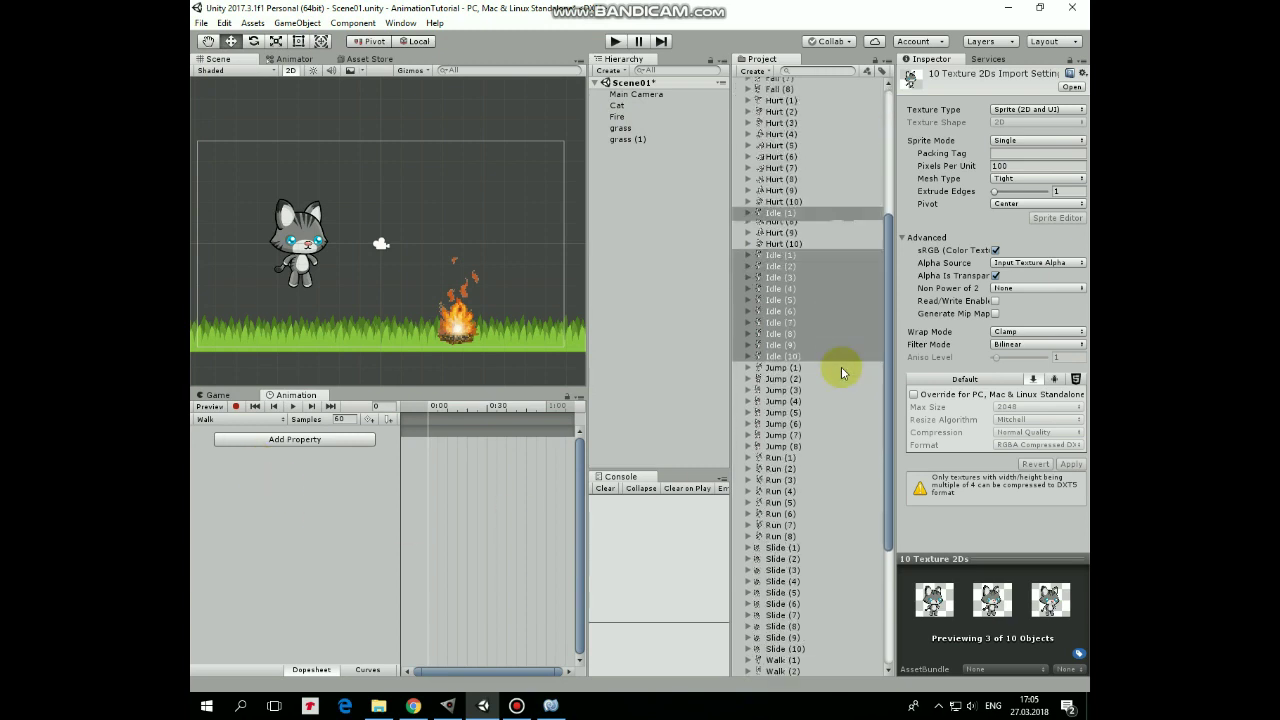
left_click(789, 468)
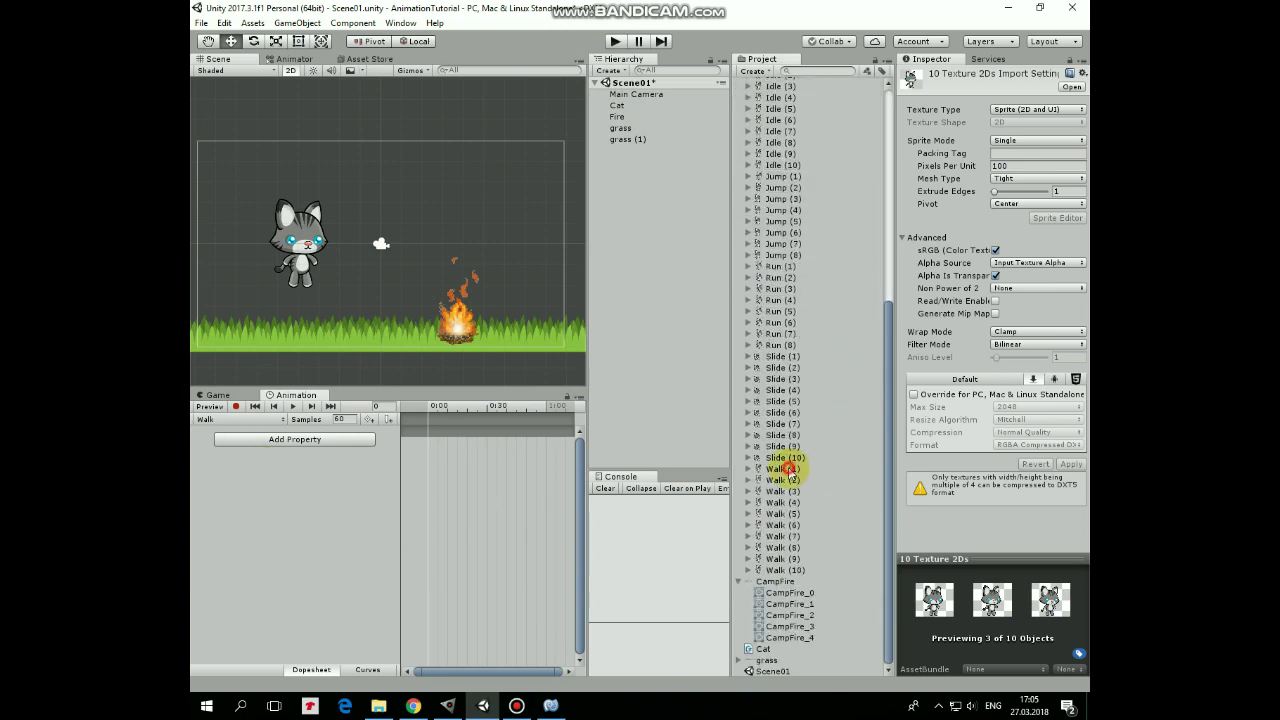
left_click(784, 570, "shift")
left_click_drag(775, 472, 436, 433)
type("20")
key("Return")
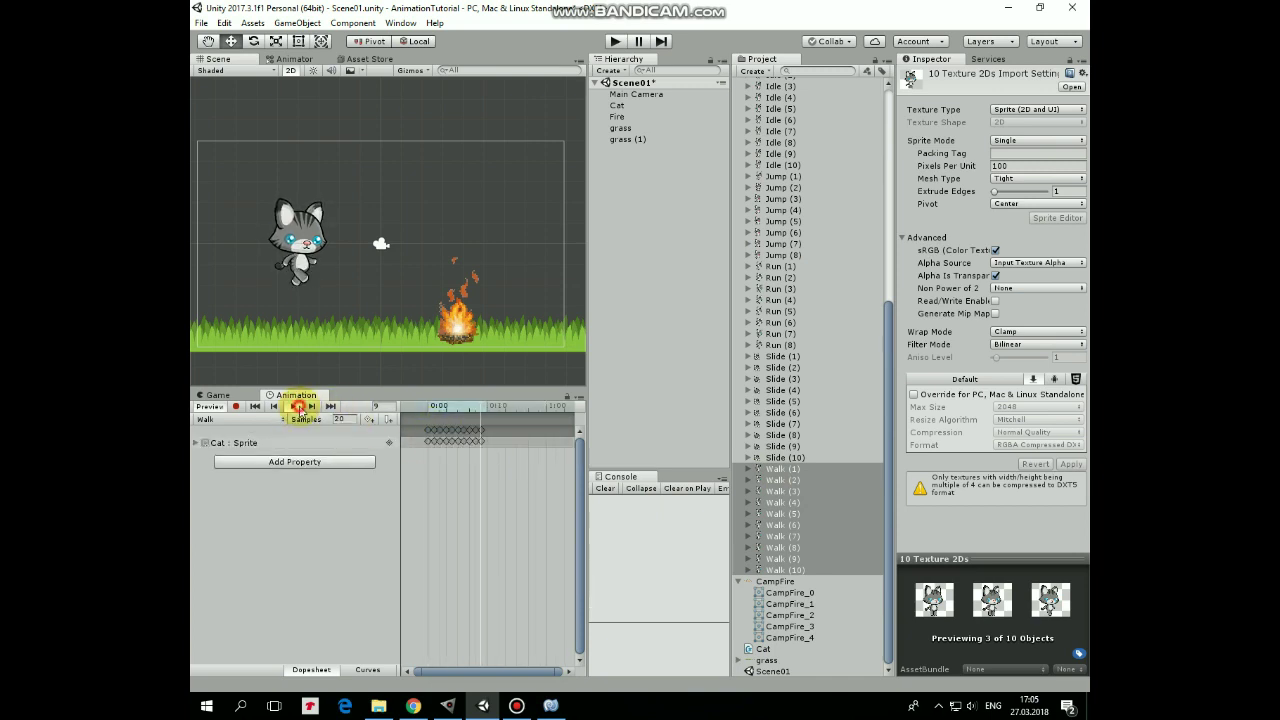
Add a Run clip keyed with the eight Run sprites at 20 samples.
left_click(228, 419)
left_click(257, 466)
type("Run")
key("Return")
left_click(775, 267)
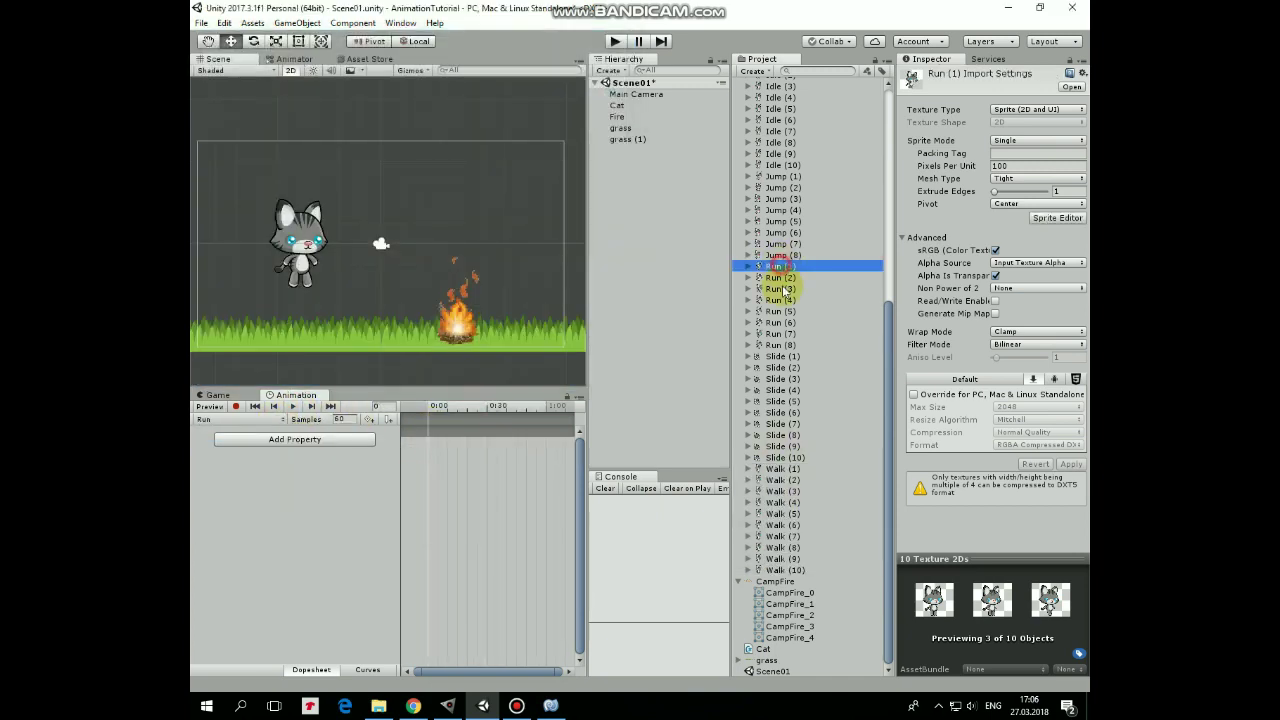
left_click(775, 345, "shift")
left_click_drag(775, 340, 435, 438)
left_click(341, 419)
type("20")
key("Return")
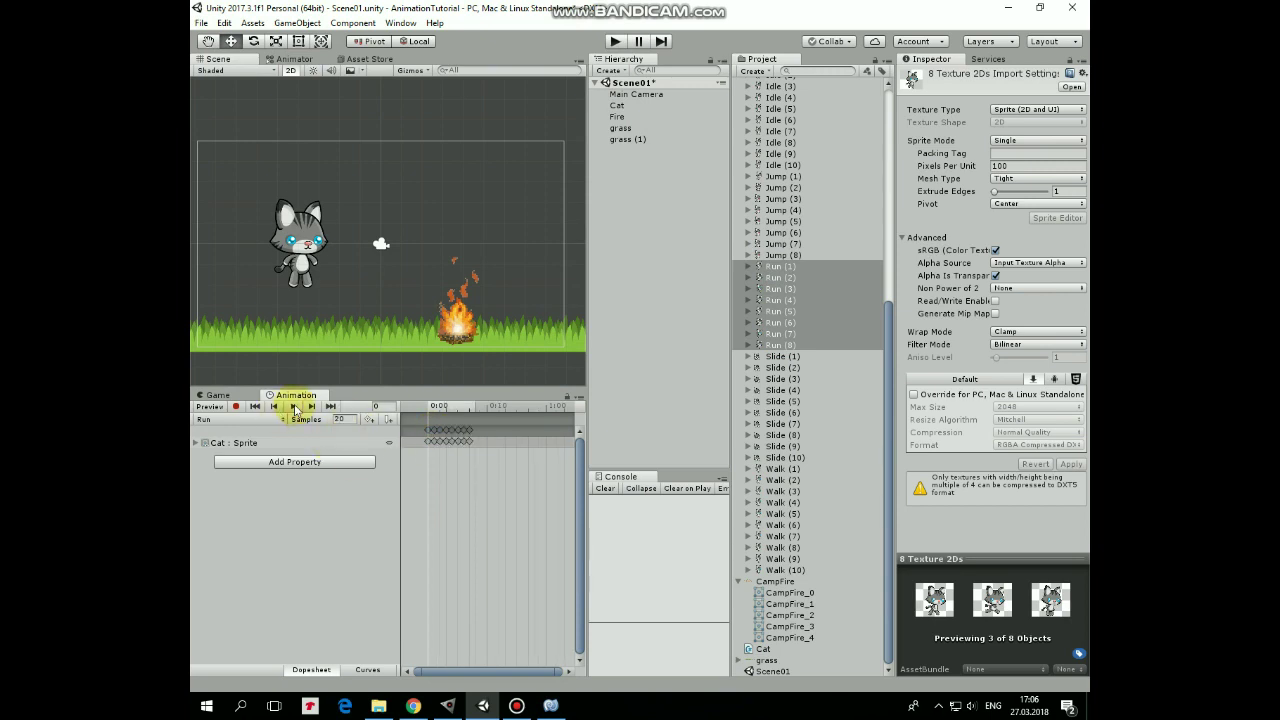
Add a Slide clip keyed with the ten Slide sprites at 20 samples.
left_click(292, 406)
left_click(228, 419)
left_click(256, 485)
type("Slide")
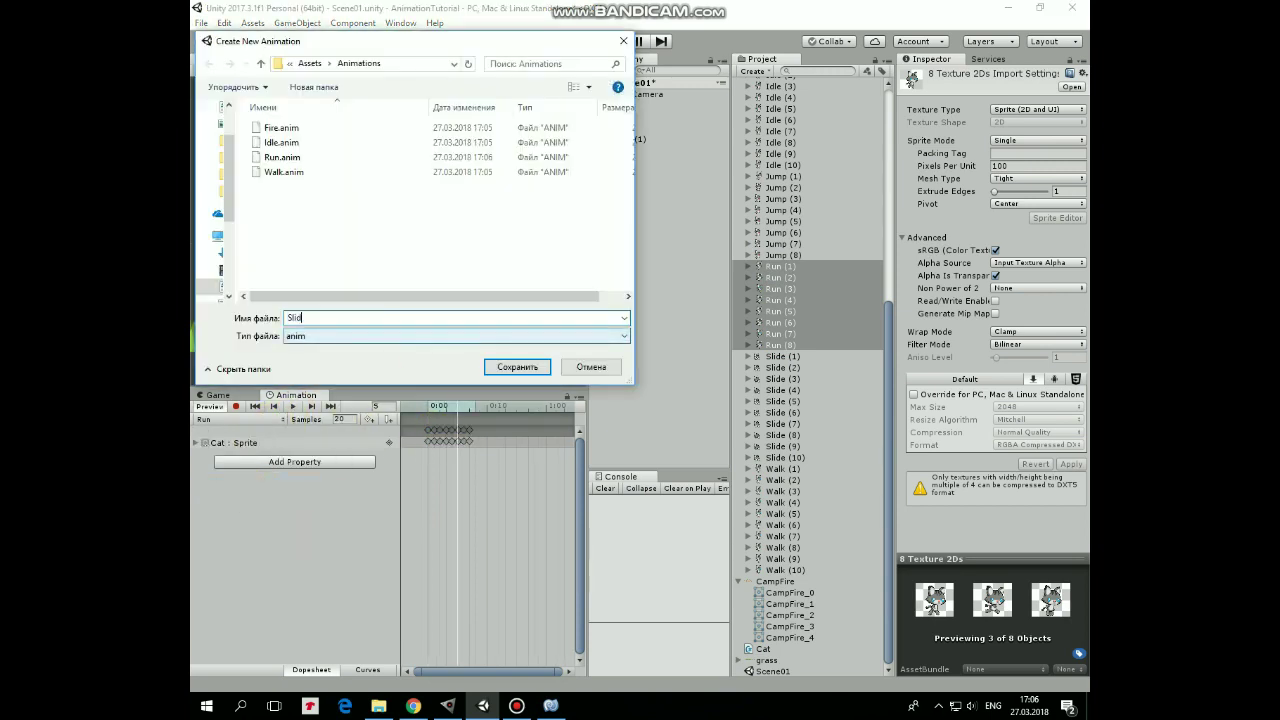
key("Return")
left_click(780, 356)
left_click(781, 457, "shift")
left_click_drag(781, 457, 443, 434)
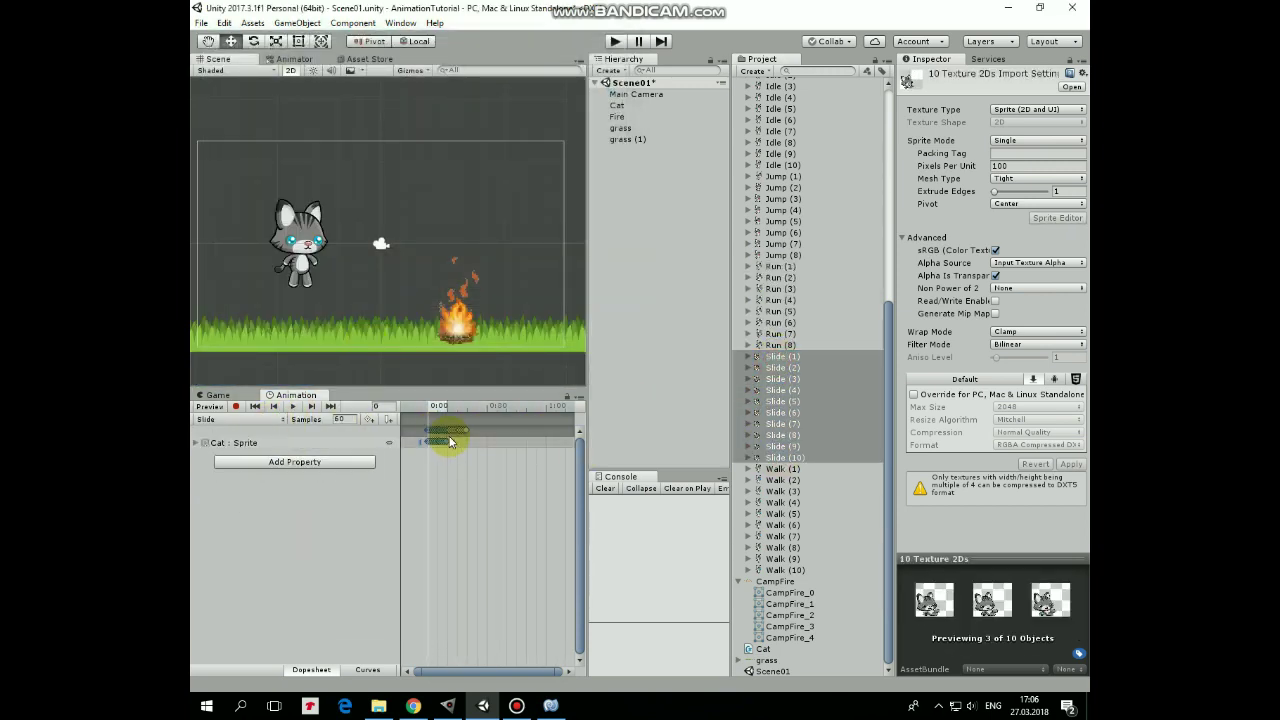
left_click(343, 419)
type("20")
key("Return")
left_click(295, 406)
Add a Jump clip keyed with sprites Jump (3) to Jump (7) at 20 samples.
left_click(228, 419)
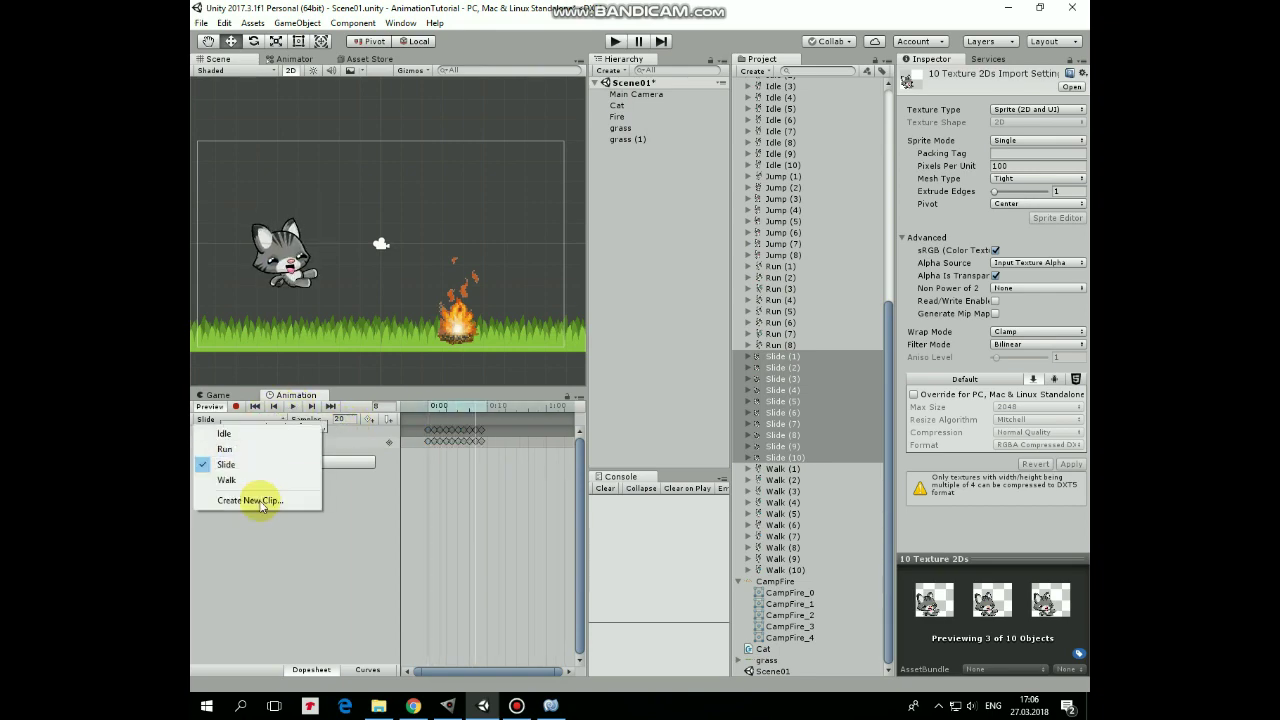
left_click(257, 494)
type("Jump")
key("Return")
left_click(778, 199)
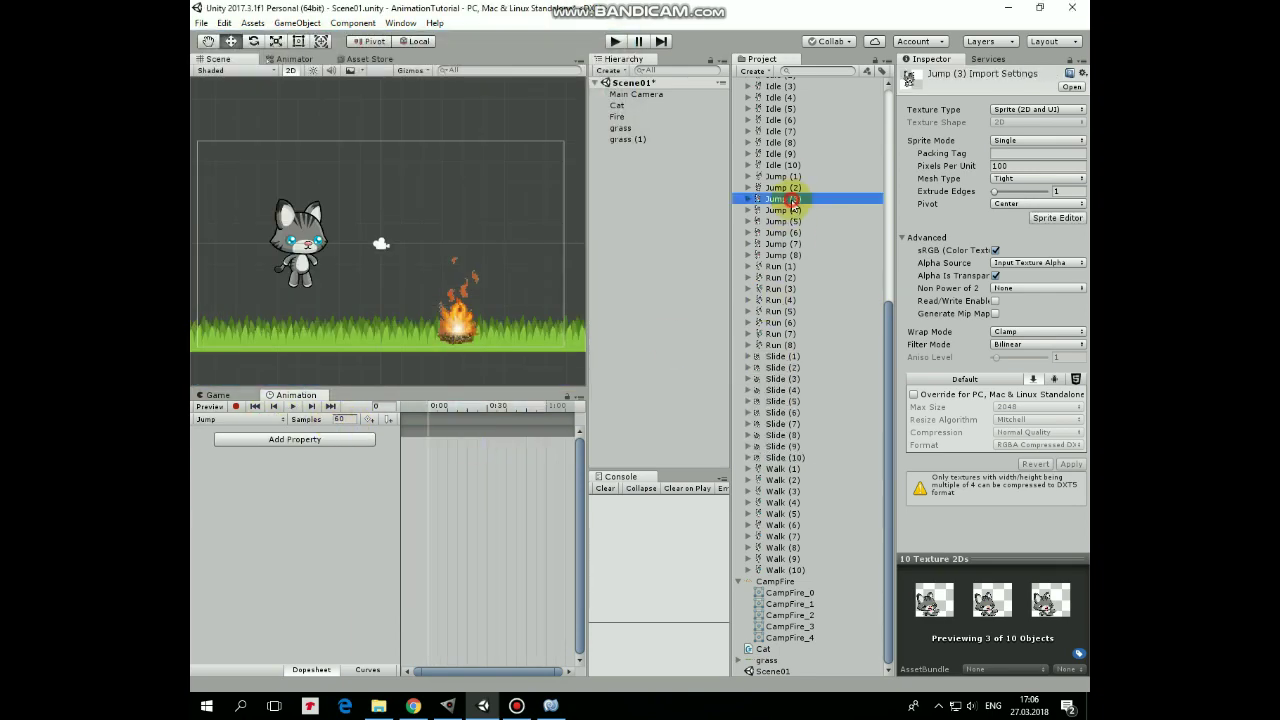
left_click(780, 243, "shift")
left_click_drag(780, 243, 432, 436)
left_click(343, 419)
type("20")
key("Return")
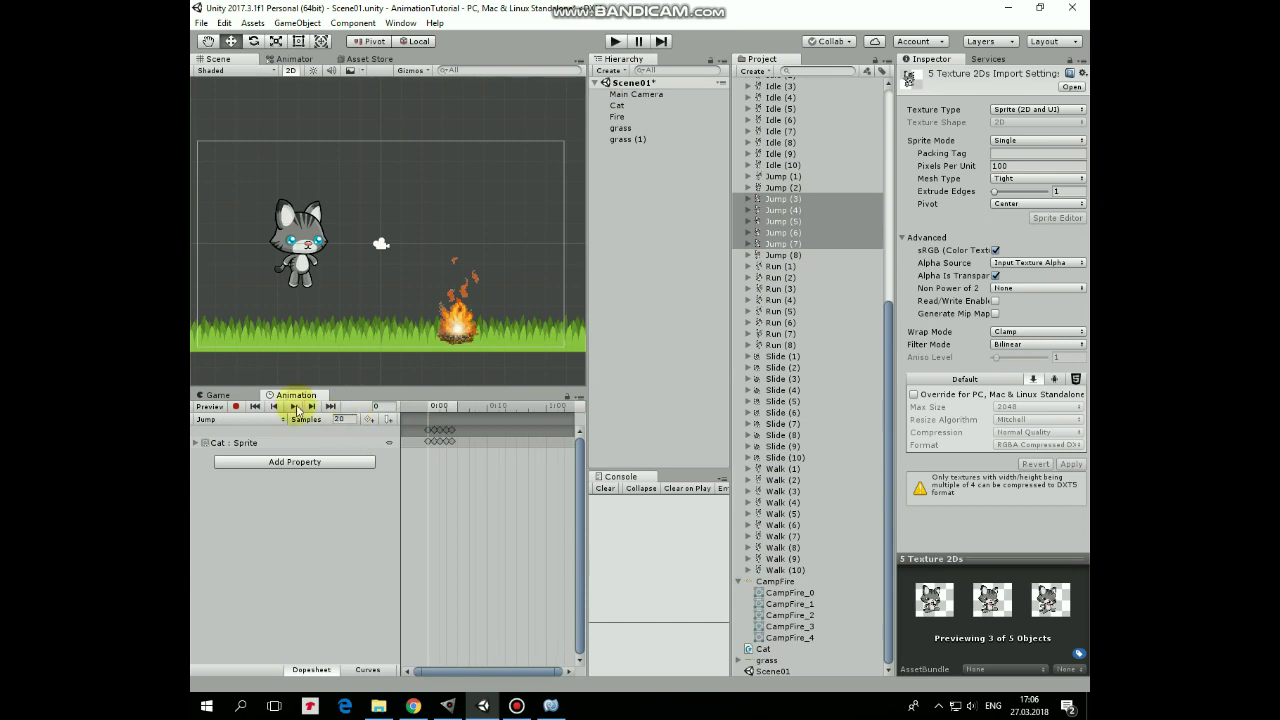
left_click(294, 406)
Create a new, still-empty Fall clip for the Cat.
left_click(228, 419)
left_click(250, 515)
type("Fall")
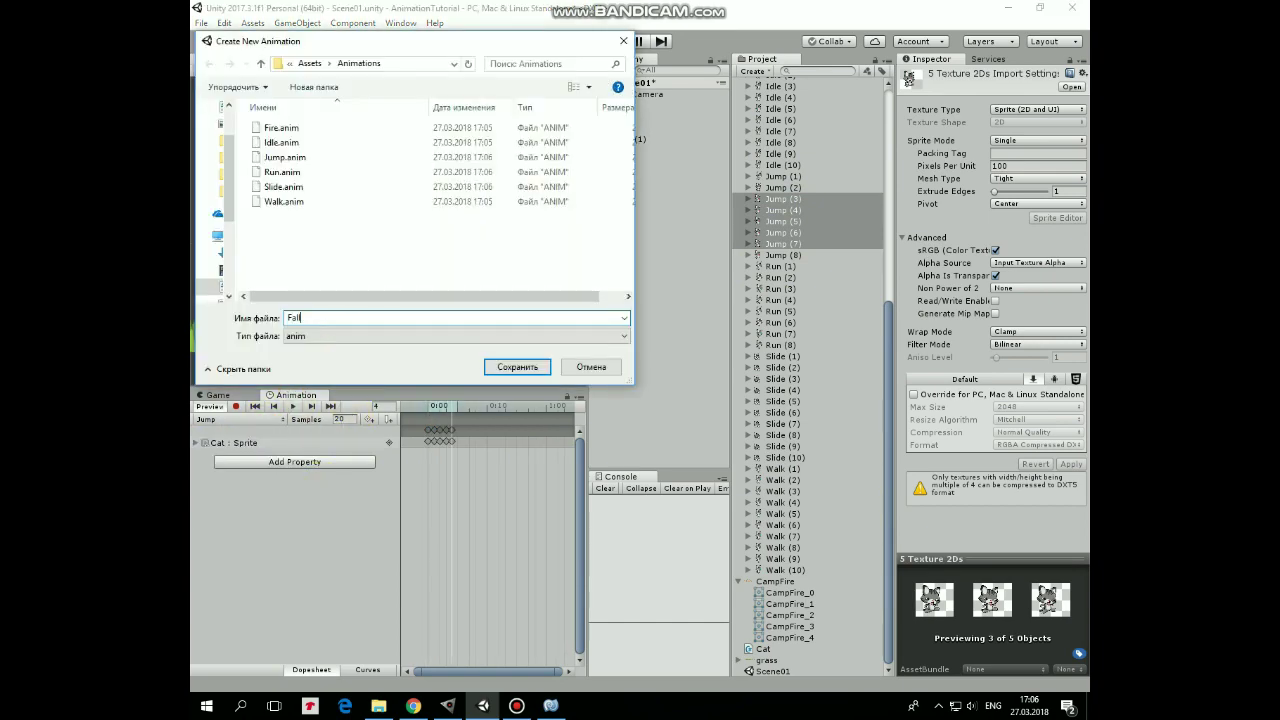
key("Return")
scroll(801, 215, "up", 7)
Key the Fall clip with sprites Fall (3) to Fall (7) at 20 samples.
left_click(780, 137)
left_click(780, 182, "shift")
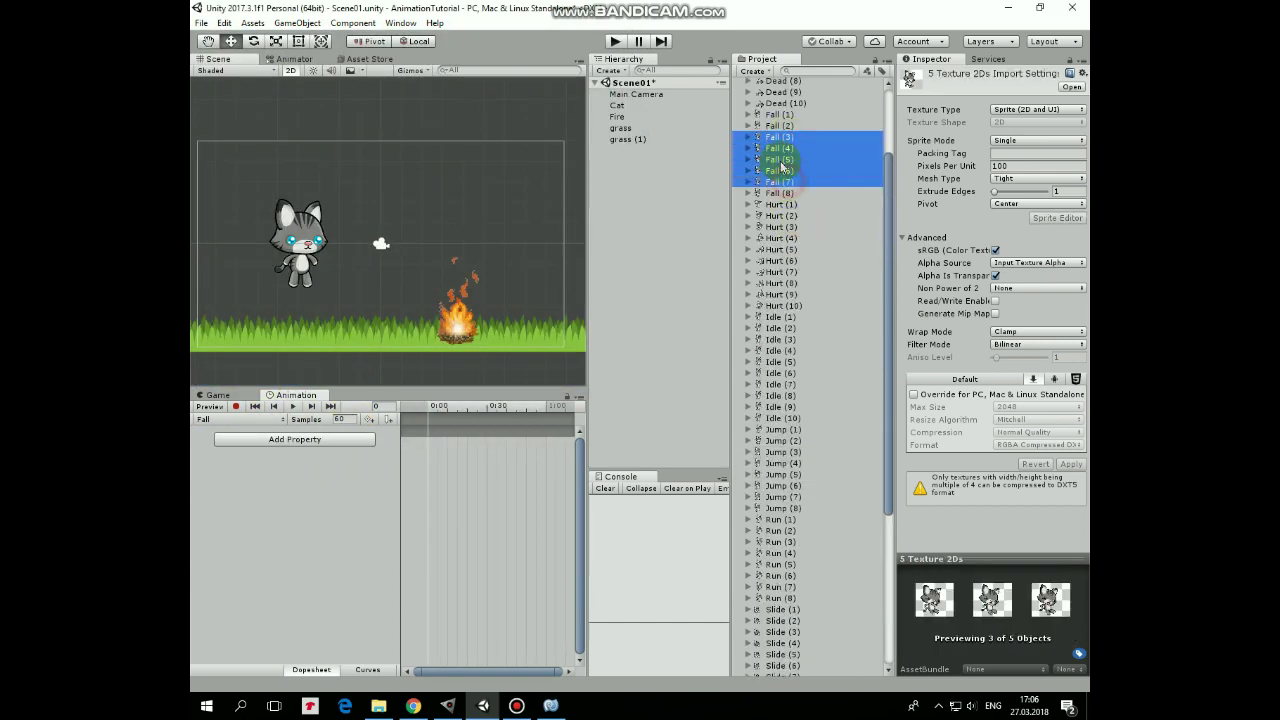
left_click_drag(780, 182, 432, 436)
left_click(343, 419)
type("20")
key("Return")
left_click(294, 406)
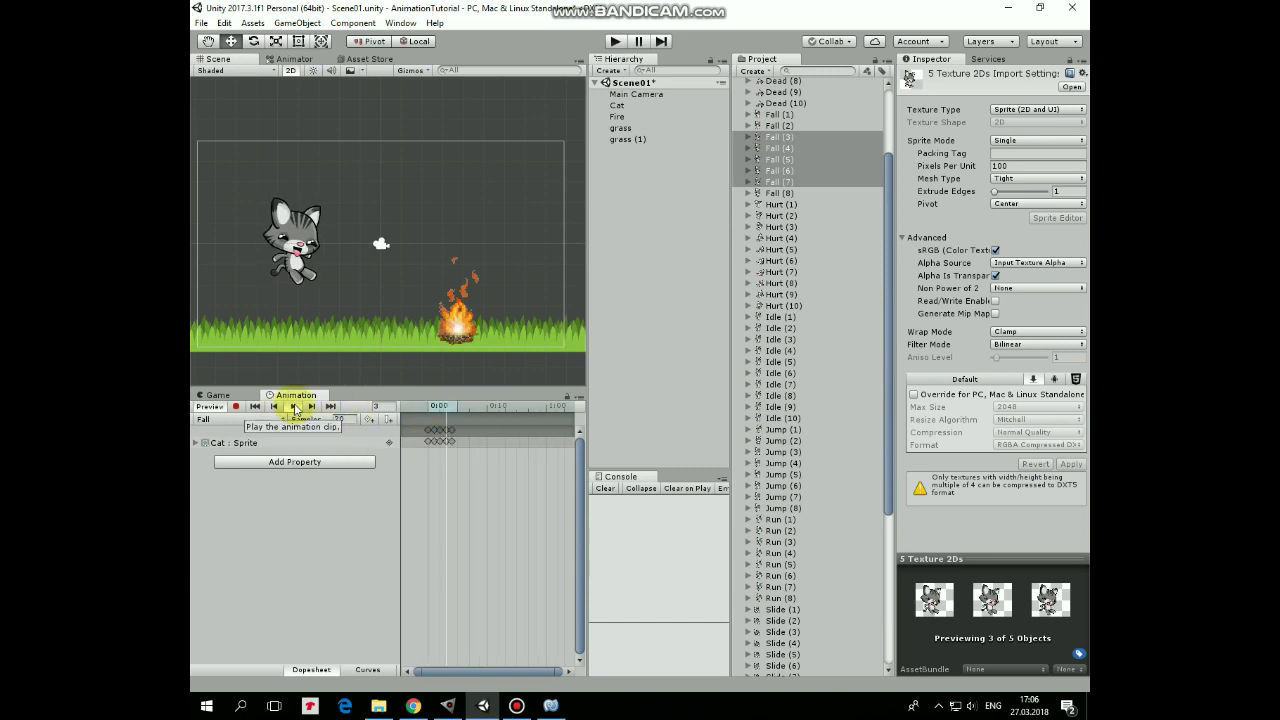
Add a Hurt clip keyed with sprites Hurt (1) to Hurt (10) at 20 samples.
left_click(228, 419)
left_click(250, 528)
type("Hurt")
key("Return")
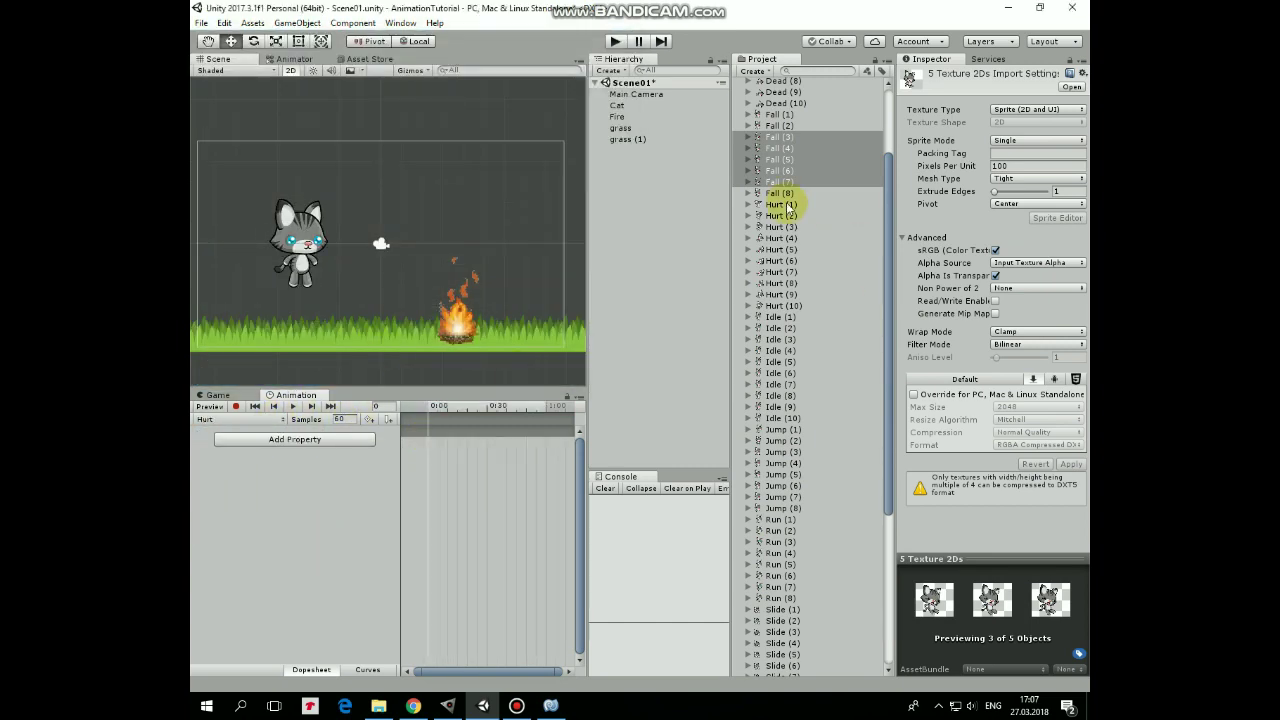
left_click(780, 204)
left_click(780, 305, "shift")
left_click_drag(780, 305, 430, 435)
left_click(343, 419)
type("20")
key("Return")
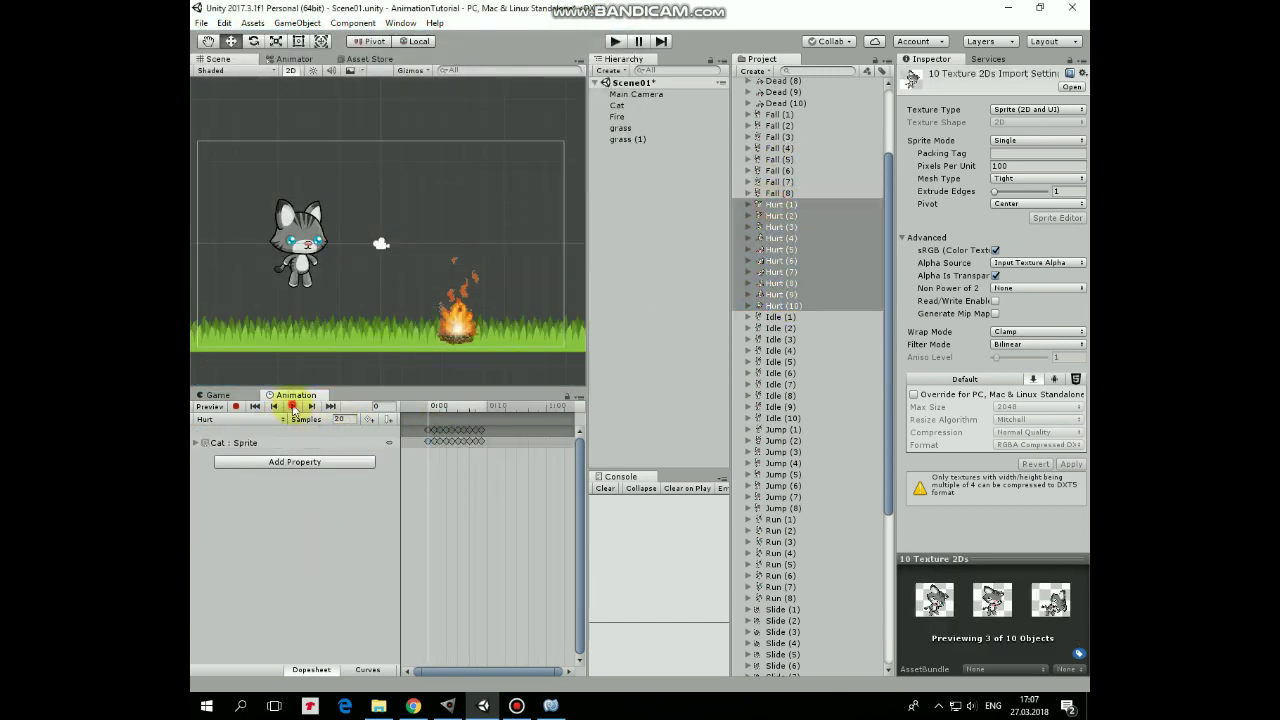
left_click(293, 406)
Change the looping setting on the Hurt clip asset in the Animations folder.
left_click_drag(888, 335, 905, 198)
left_click(739, 86)
left_click(774, 142)
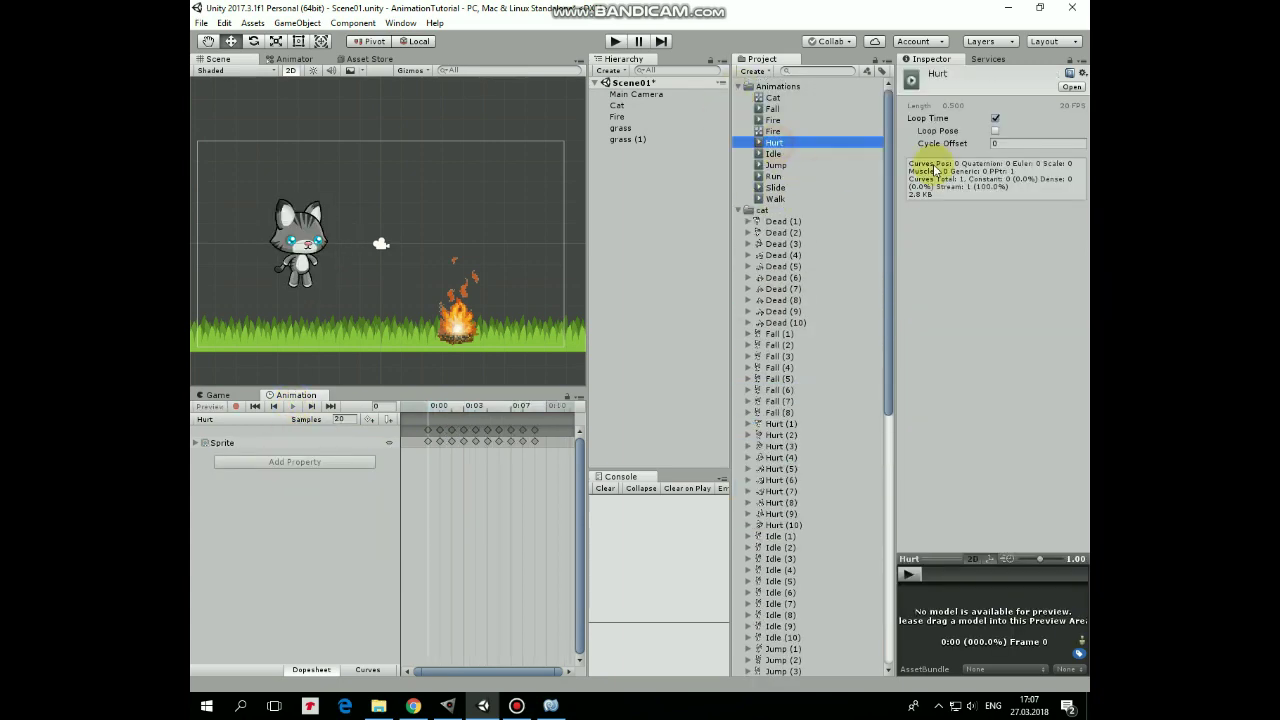
left_click(996, 119)
left_click(617, 105)
Add a Dead clip keyed with sprites Dead (1) to Dead (10) at 20 samples.
left_click(240, 420)
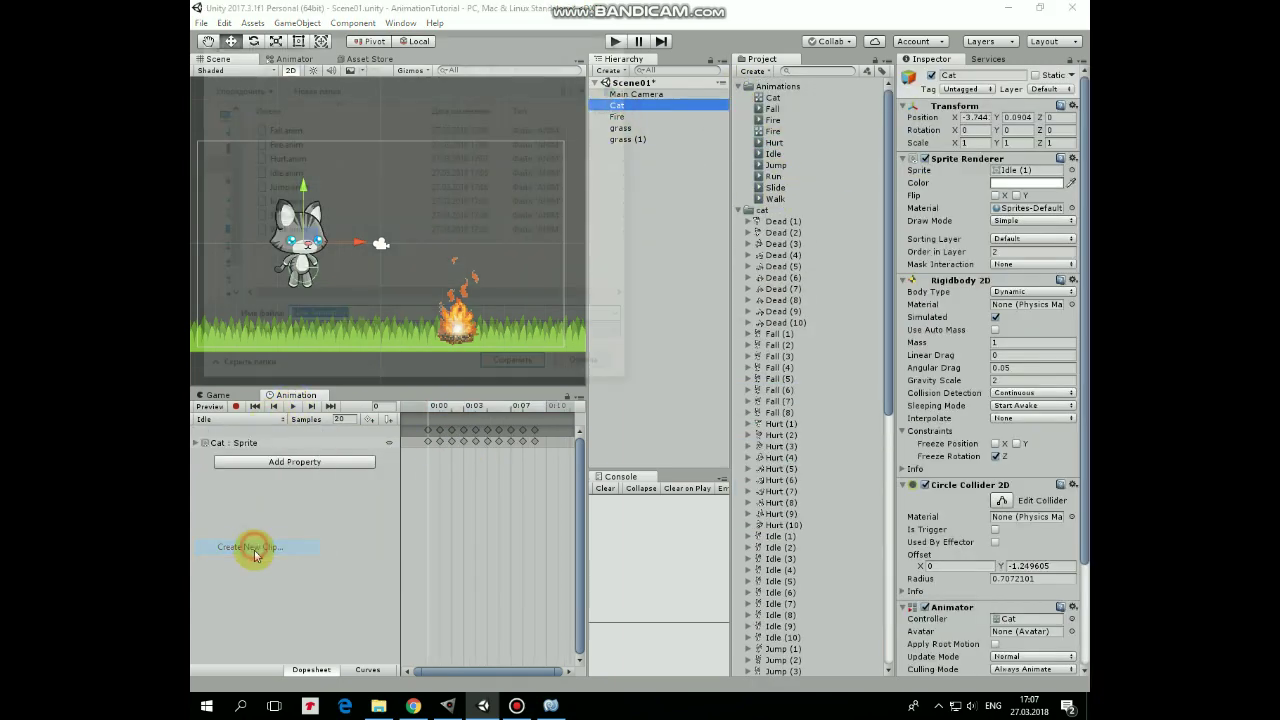
left_click(251, 543)
type("Dead")
key("Return")
left_click(783, 232)
left_click(785, 334, "shift")
left_click_drag(785, 334, 432, 434)
left_click(343, 419)
type("20")
left_click(292, 406)
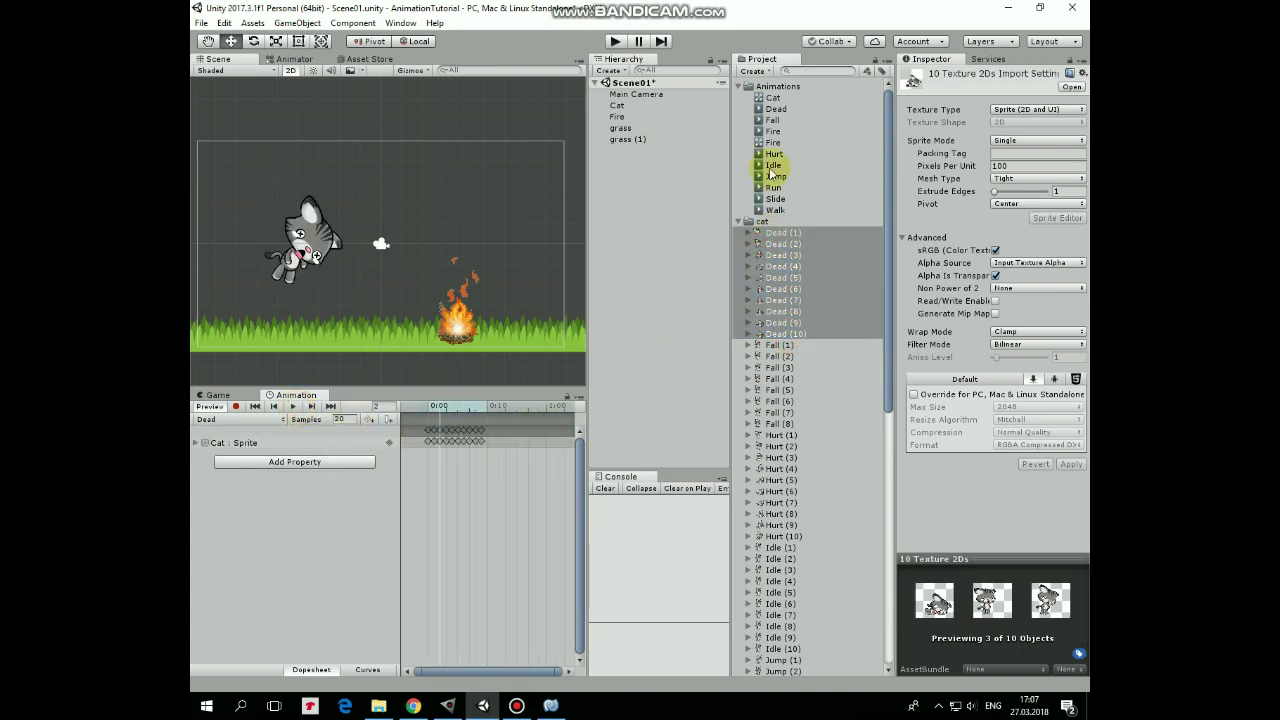
Turn off looping on the Dead clip and show the Cat's Animator state graph.
left_click(776, 108)
left_click(995, 118)
left_click(618, 106)
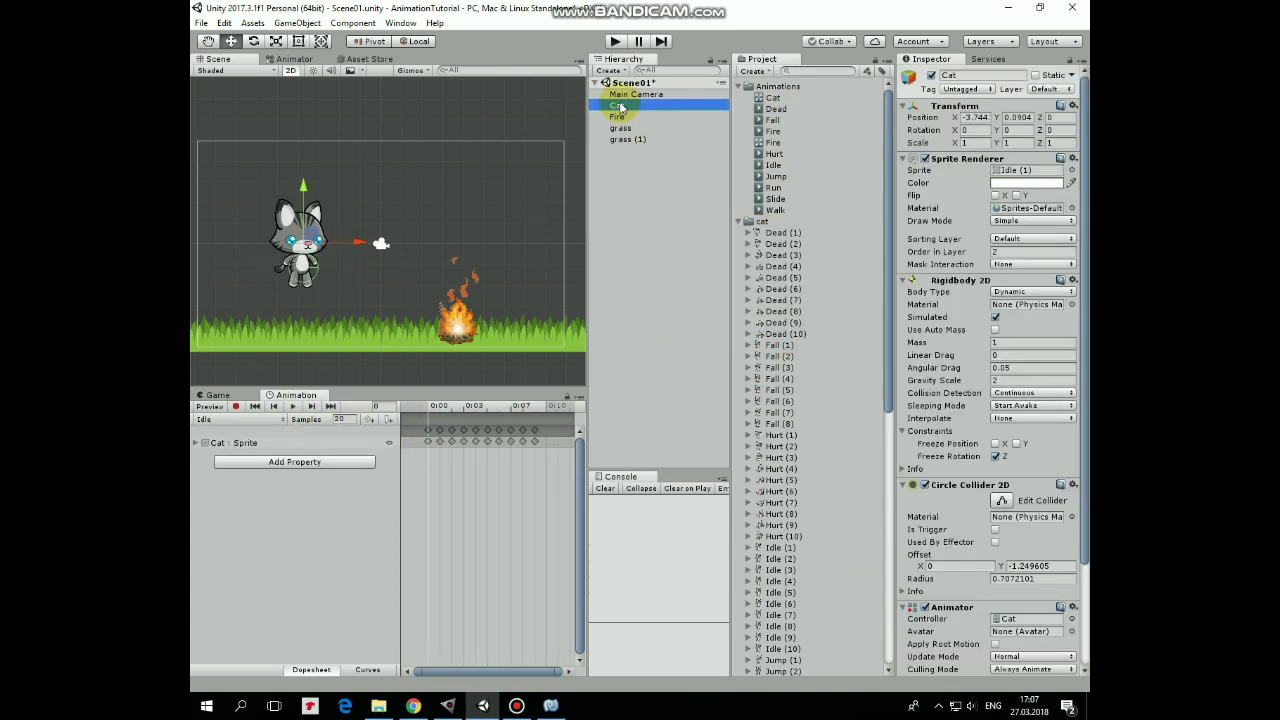
left_click(290, 59)
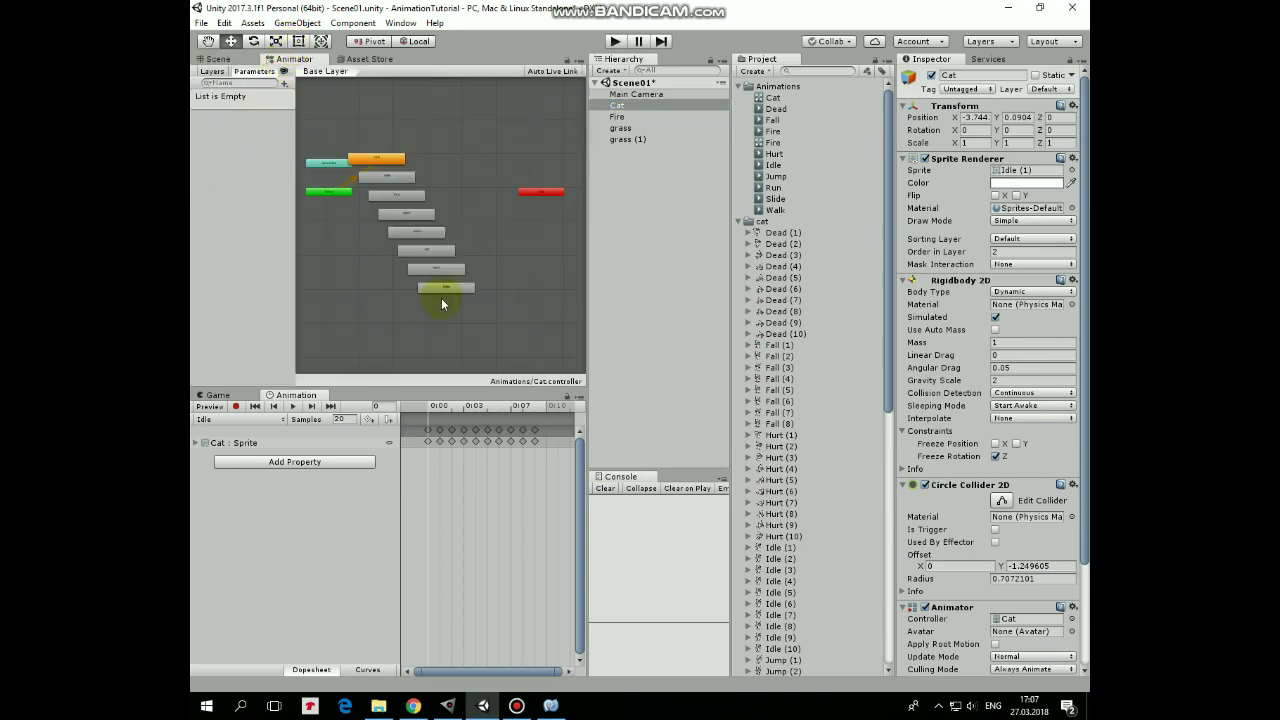
Add Bool parameters isWalking, isRunning and isSliding to the Cat controller.
scroll(401, 259, "up", 5)
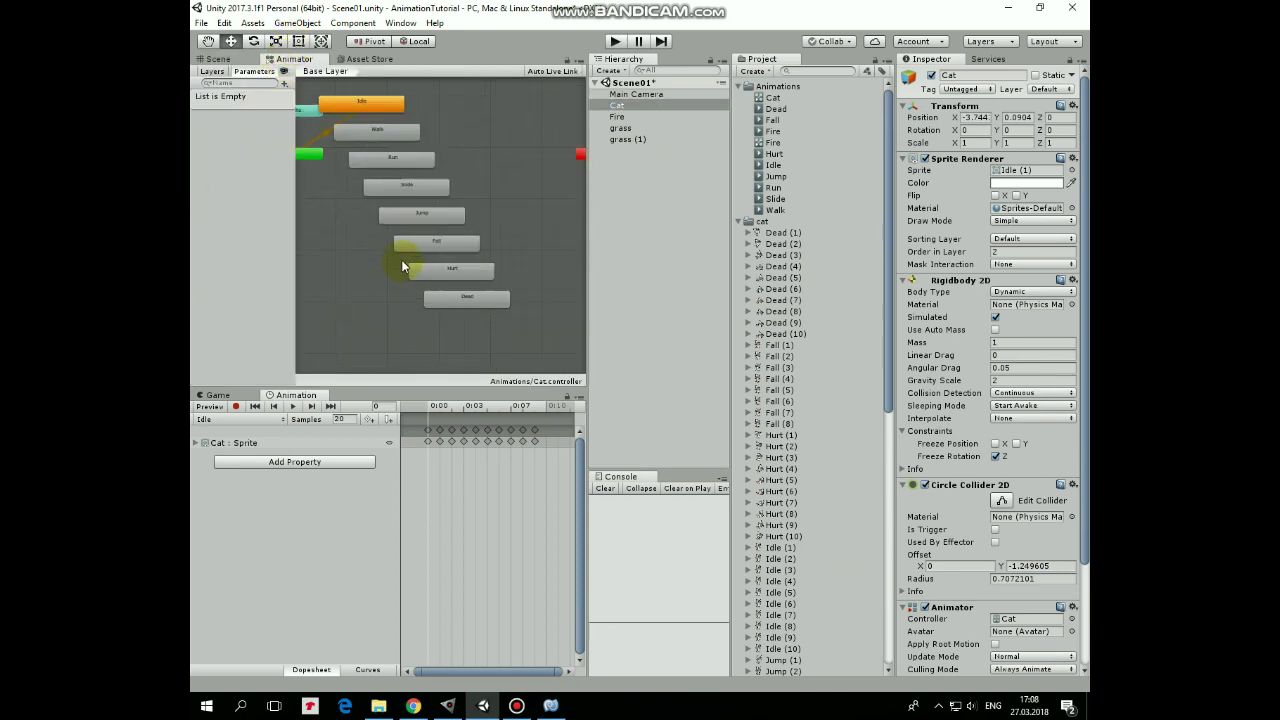
middle_click_drag(343, 209, 442, 257)
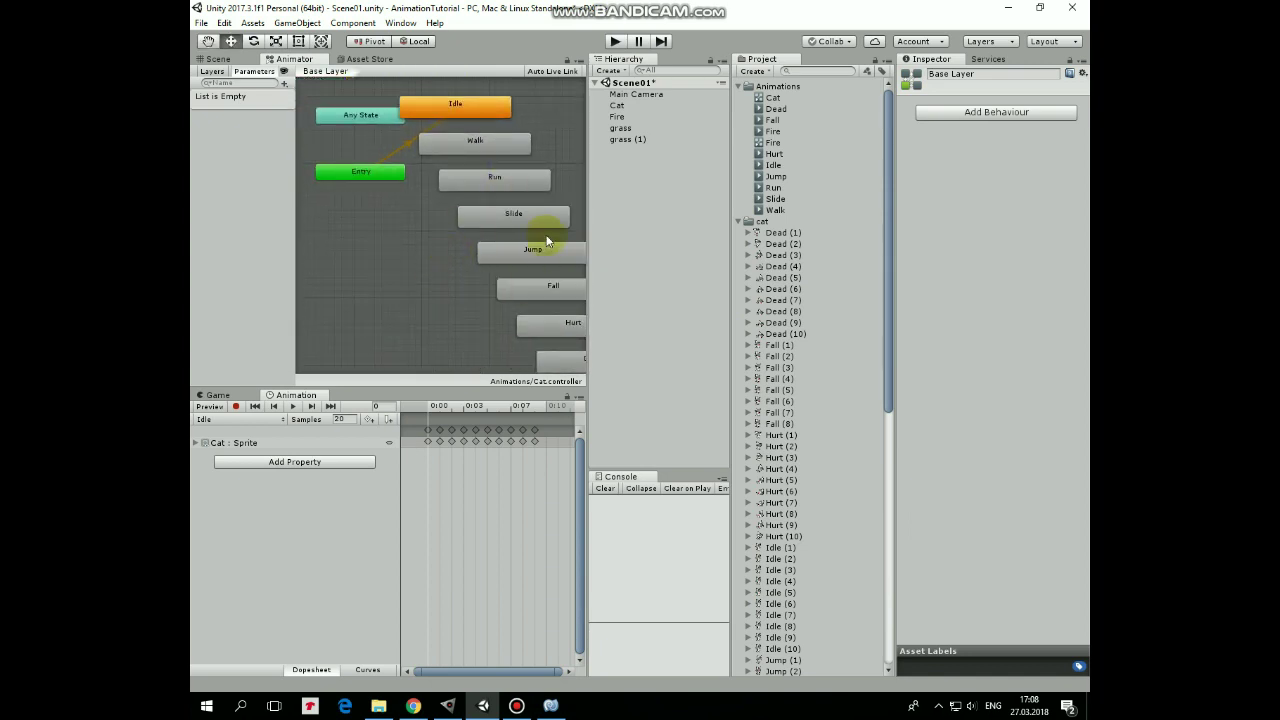
left_click(285, 83)
left_click(309, 128)
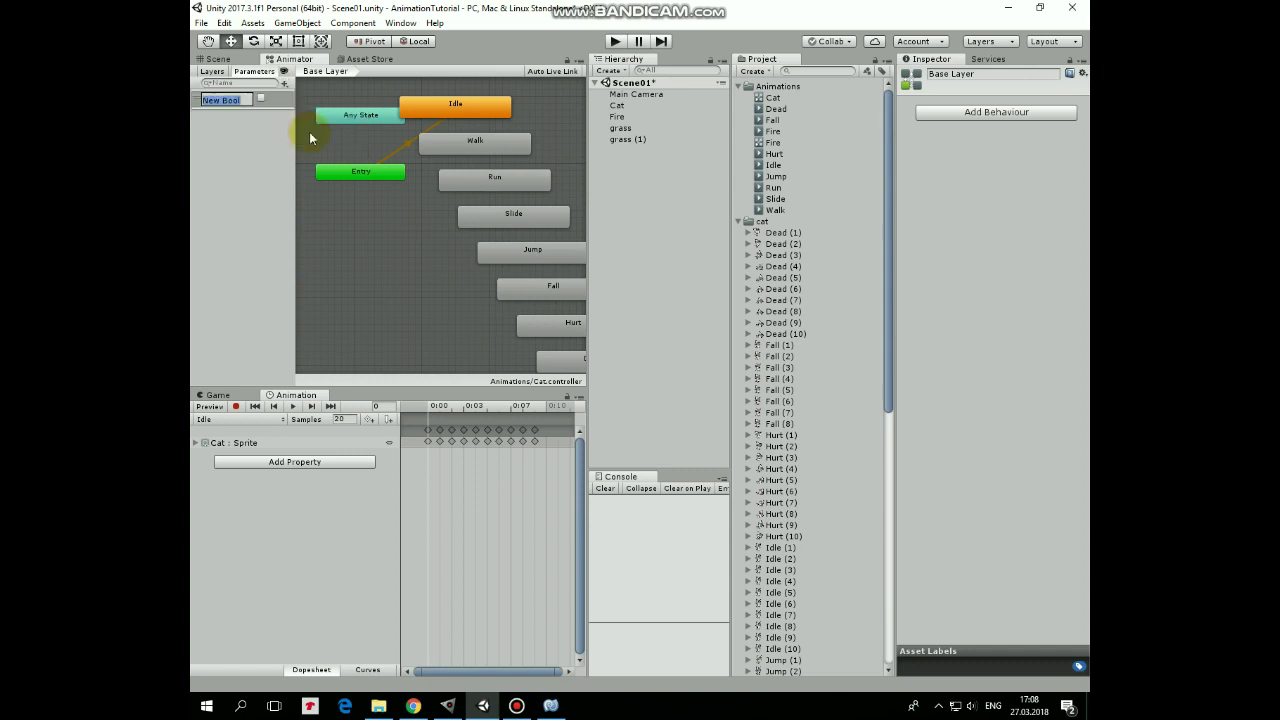
type("isWalking")
key("Return")
left_click(285, 83)
left_click(303, 130)
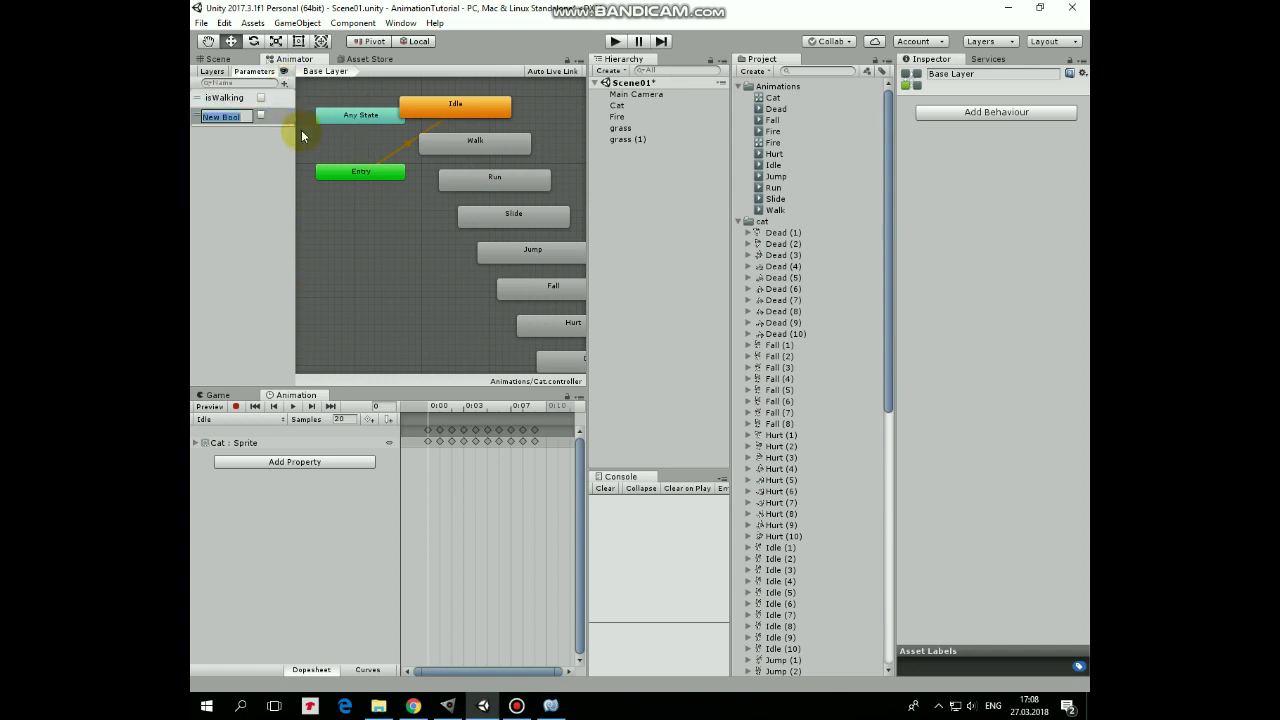
left_click(285, 83)
left_click(311, 130)
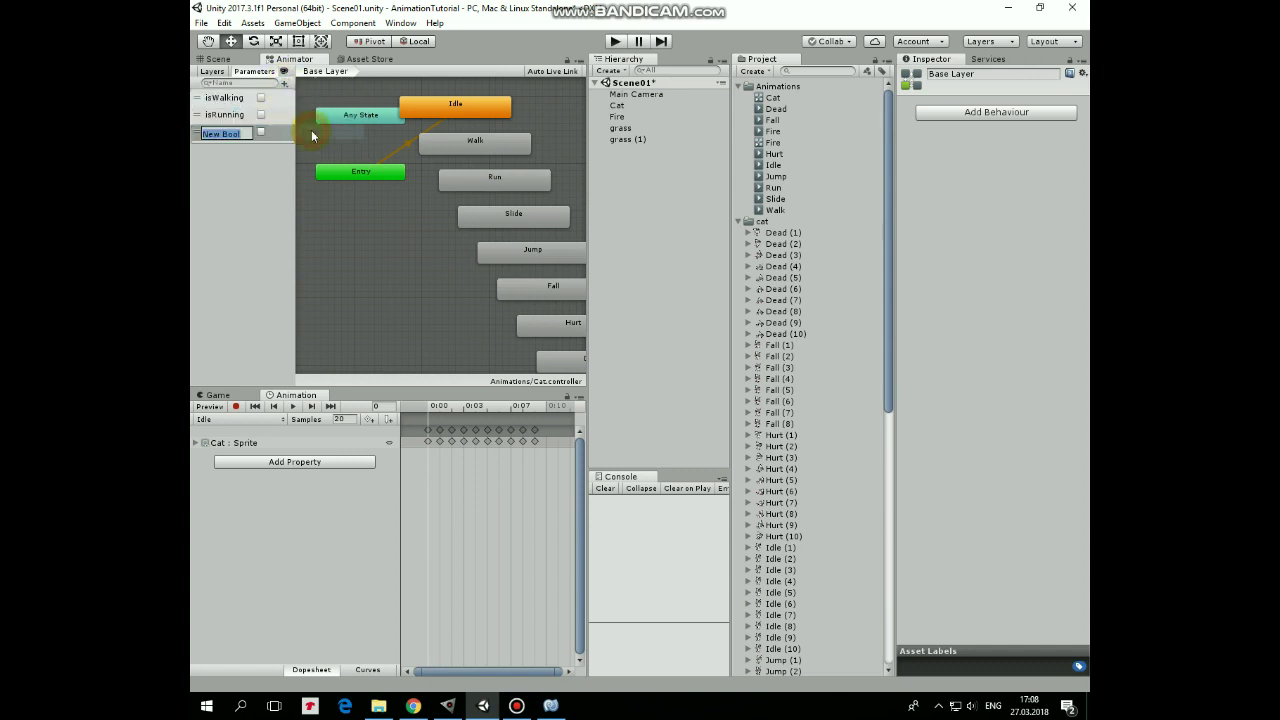
type("isSliding")
key("Return")
Add Bool parameters isJumping, isFalling, isHurting and isDead.
left_click(285, 83)
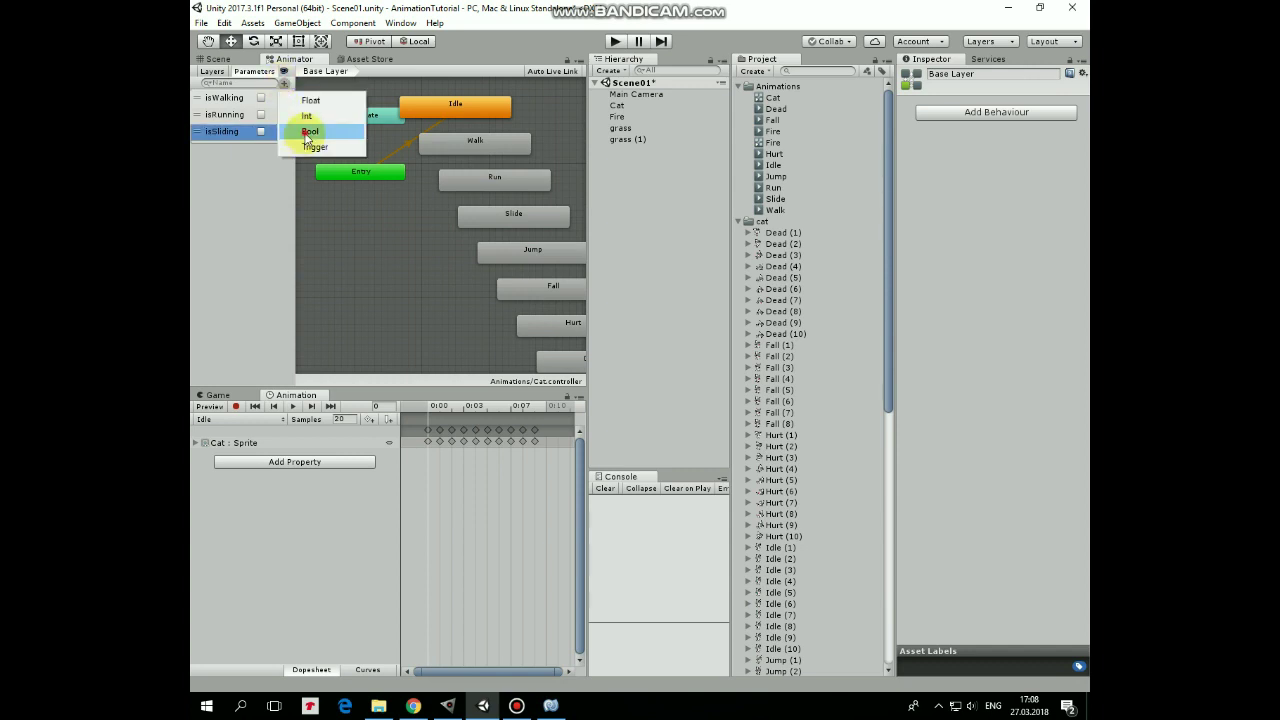
left_click(303, 130)
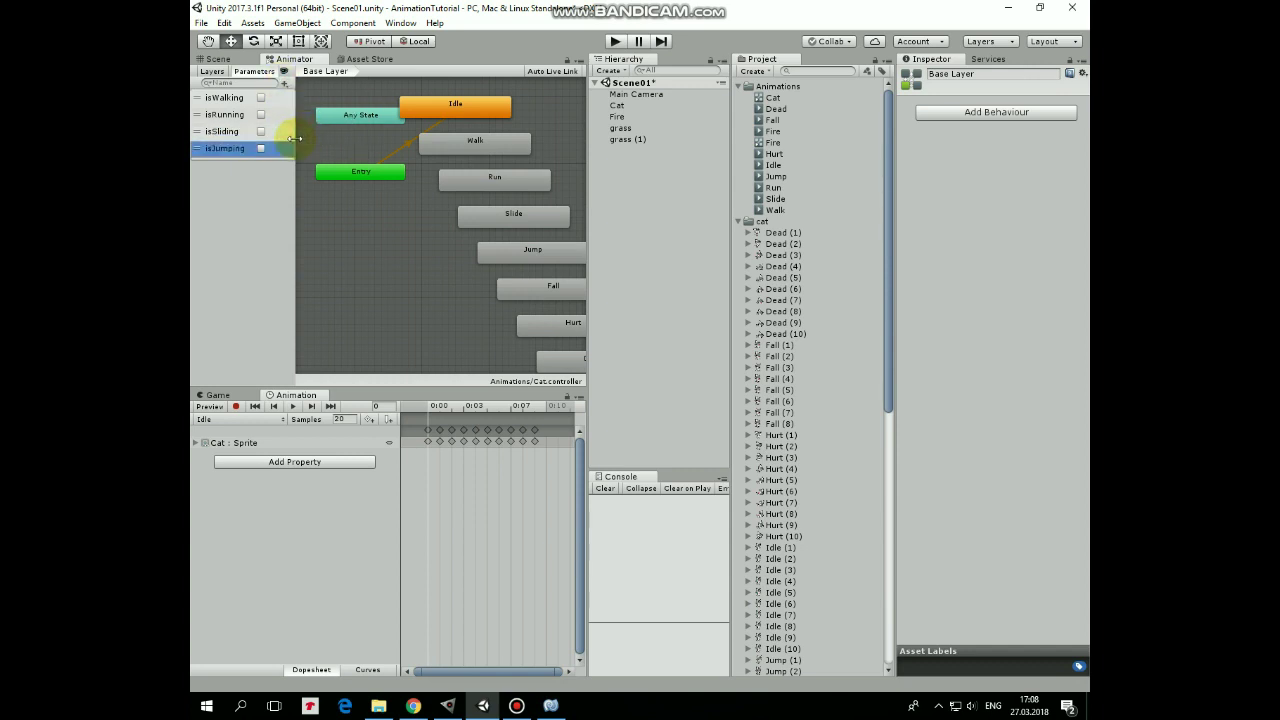
left_click(285, 83)
left_click(310, 131)
type("isFalling")
key("Return")
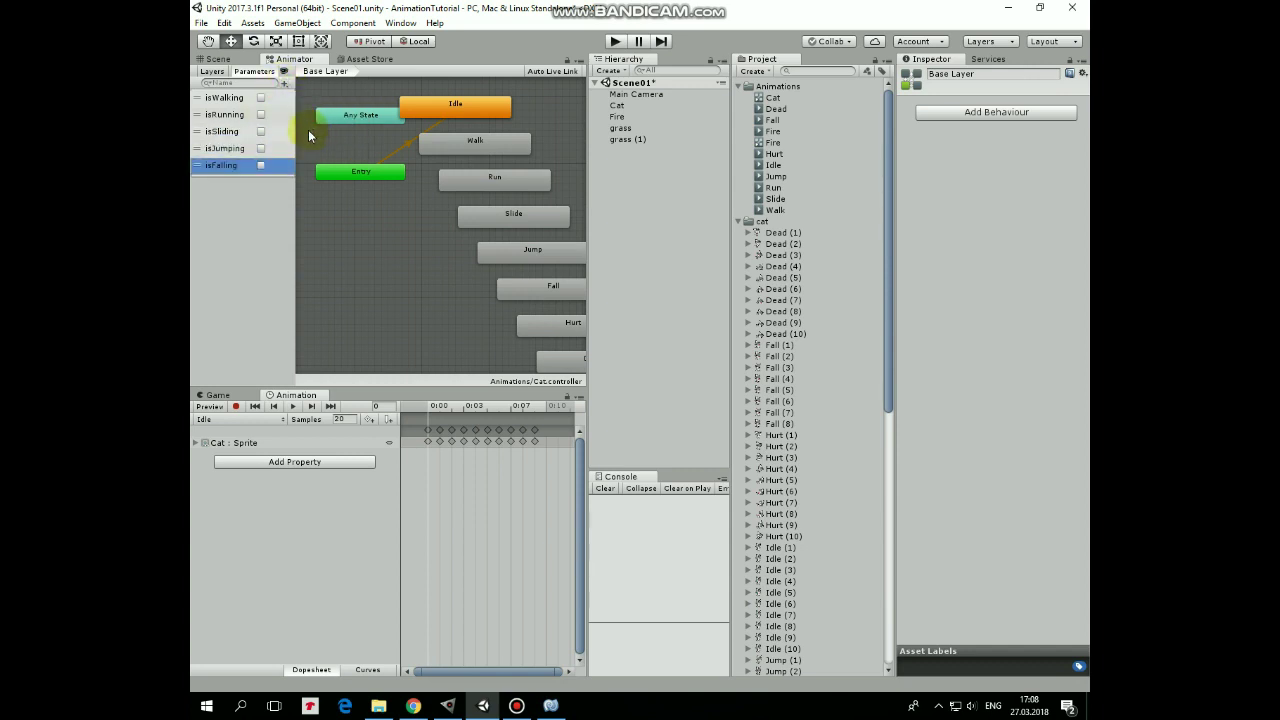
left_click(285, 83)
left_click(309, 144)
type("isHurtin")
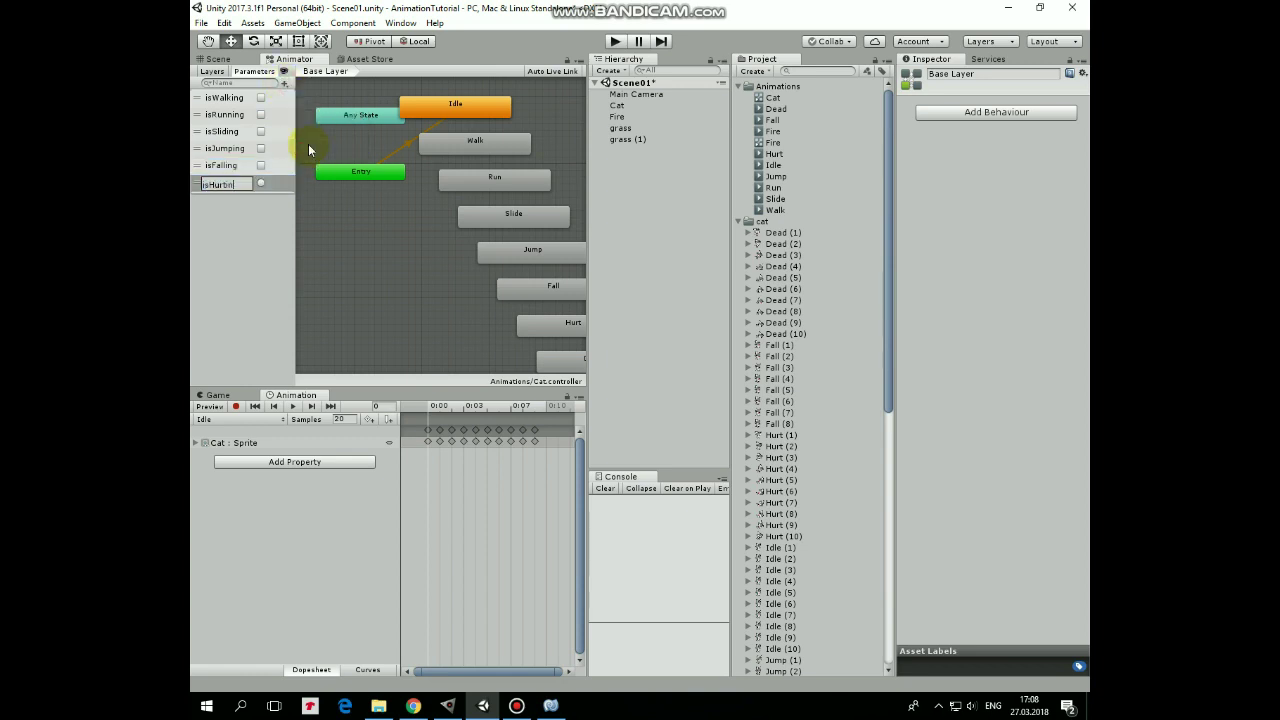
type("g")
key("Return")
left_click(285, 83)
left_click(309, 144)
type("isDead")
key("Return")
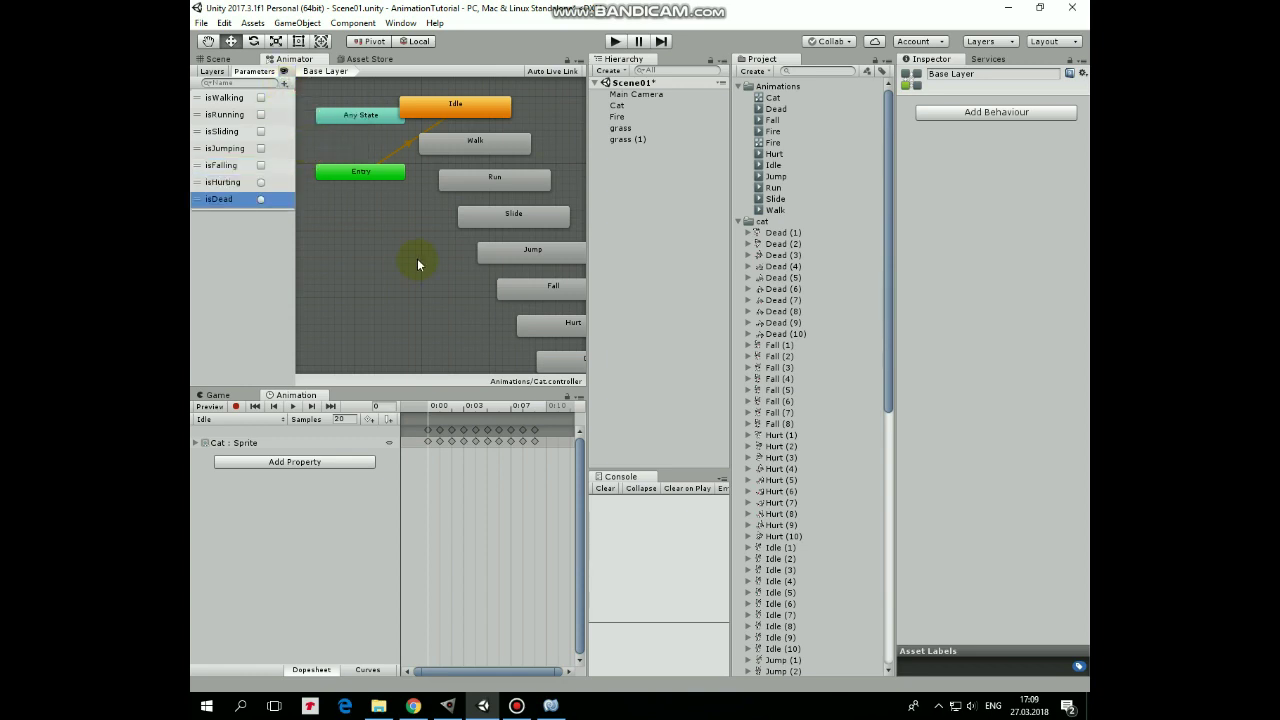
Arrange Idle, Any State, Hurt and Dead in a column below Entry.
left_click_drag(455, 107, 410, 275)
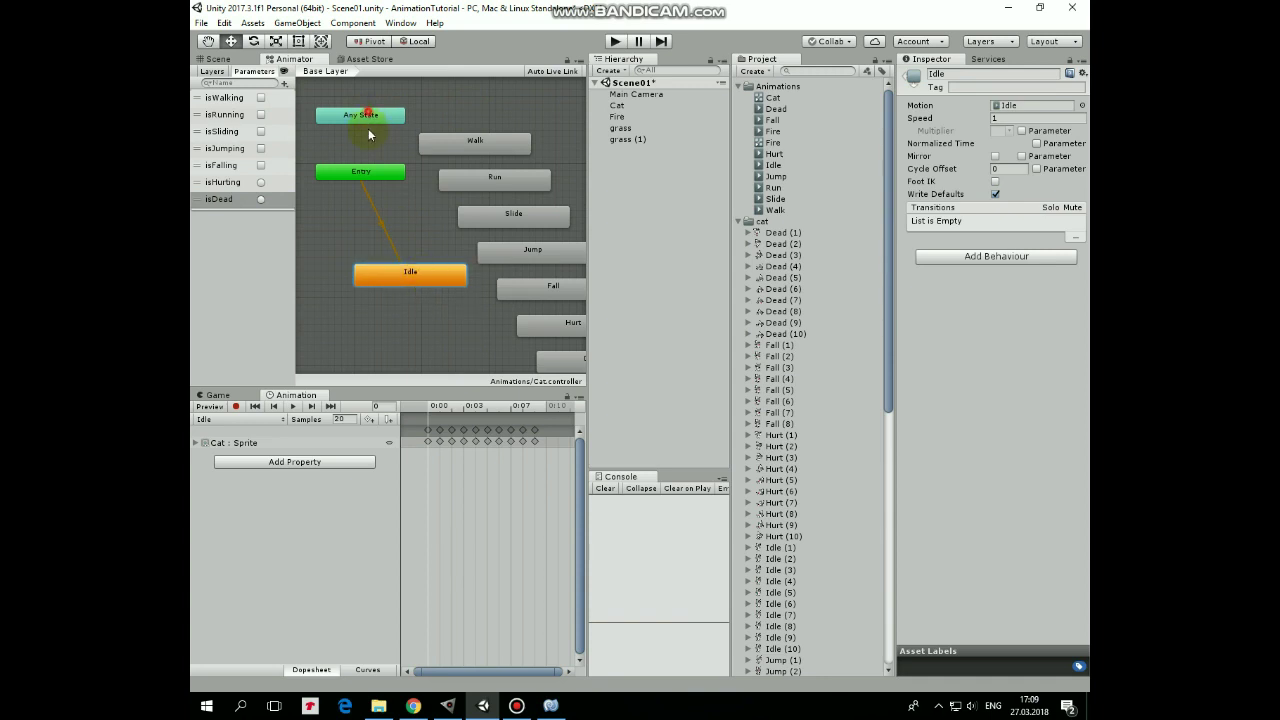
left_click_drag(368, 128, 414, 358)
middle_click_drag(467, 350, 465, 219)
left_click_drag(380, 232, 387, 253)
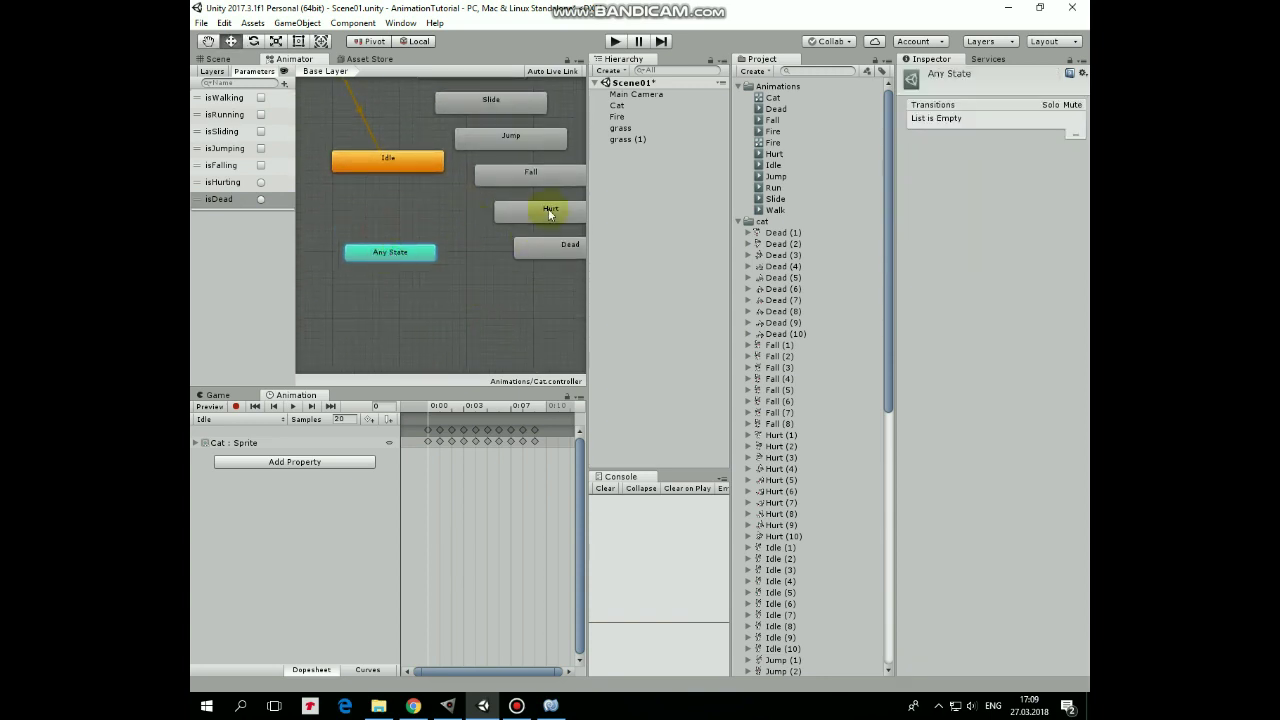
left_click_drag(549, 214, 389, 207)
left_click_drag(548, 258, 379, 310)
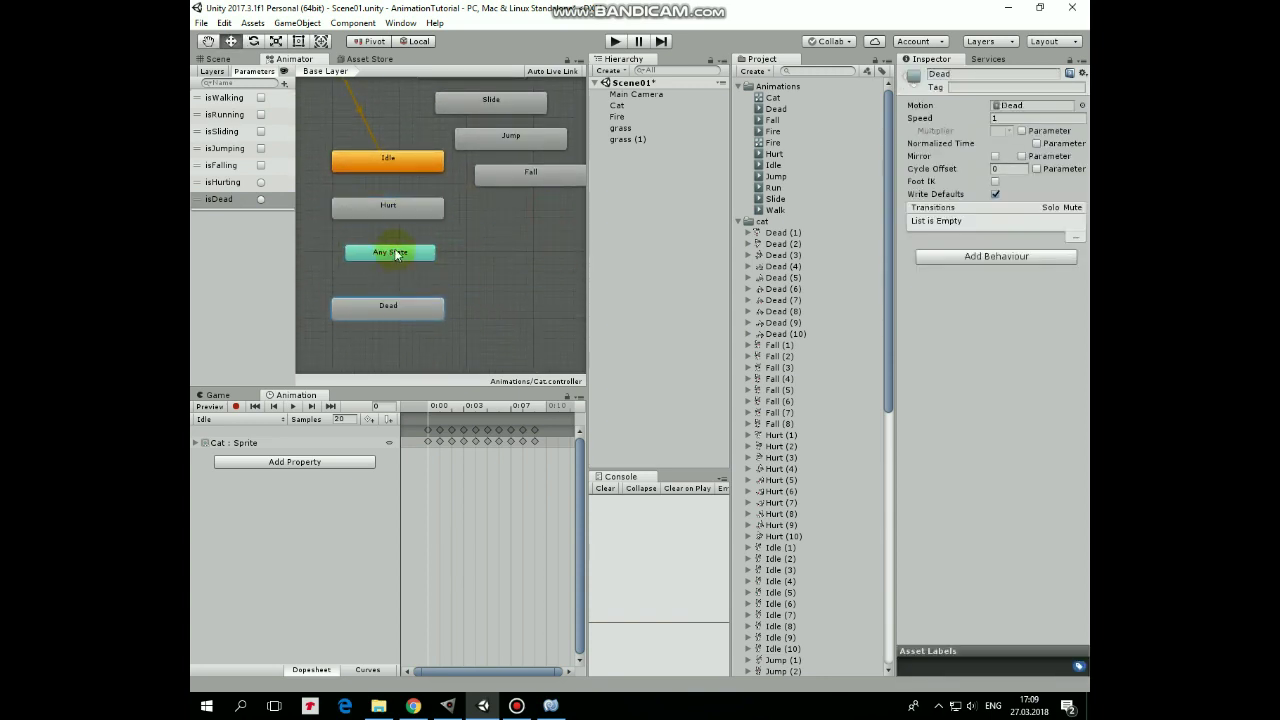
left_click_drag(395, 254, 395, 260)
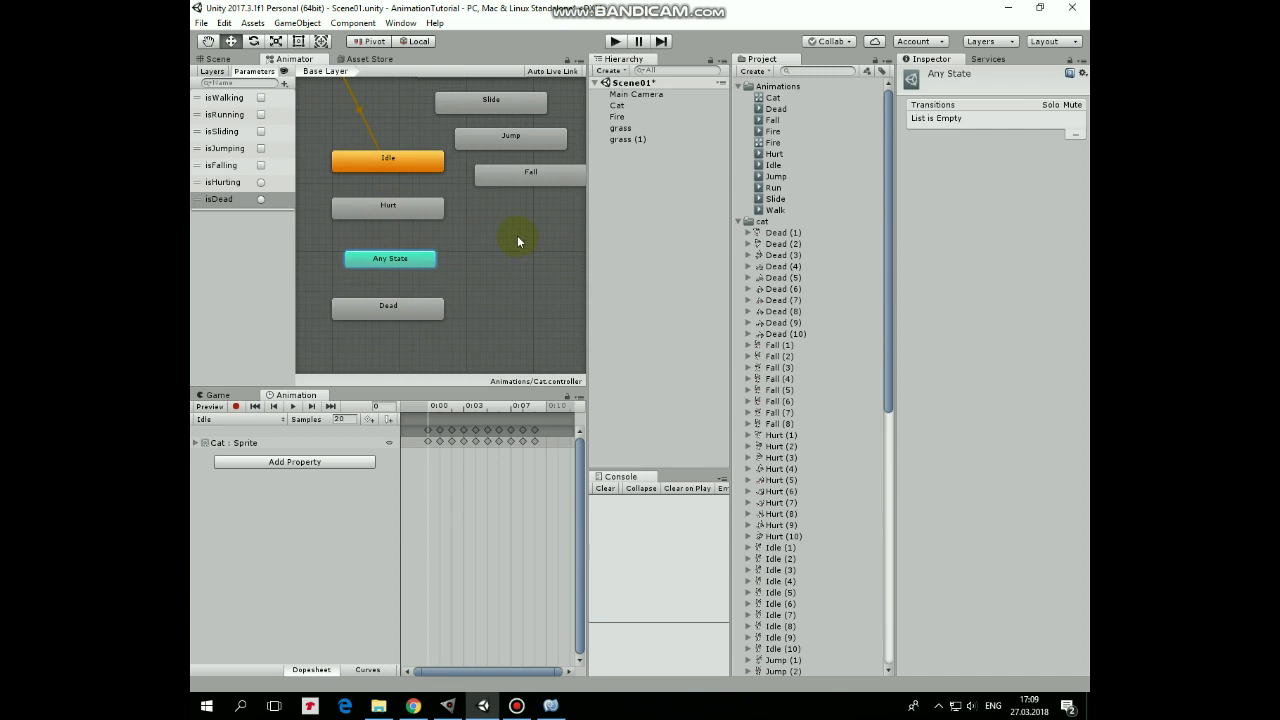
Create an Any State to Dead transition with duration 0 and an isDead condition.
right_click(408, 260)
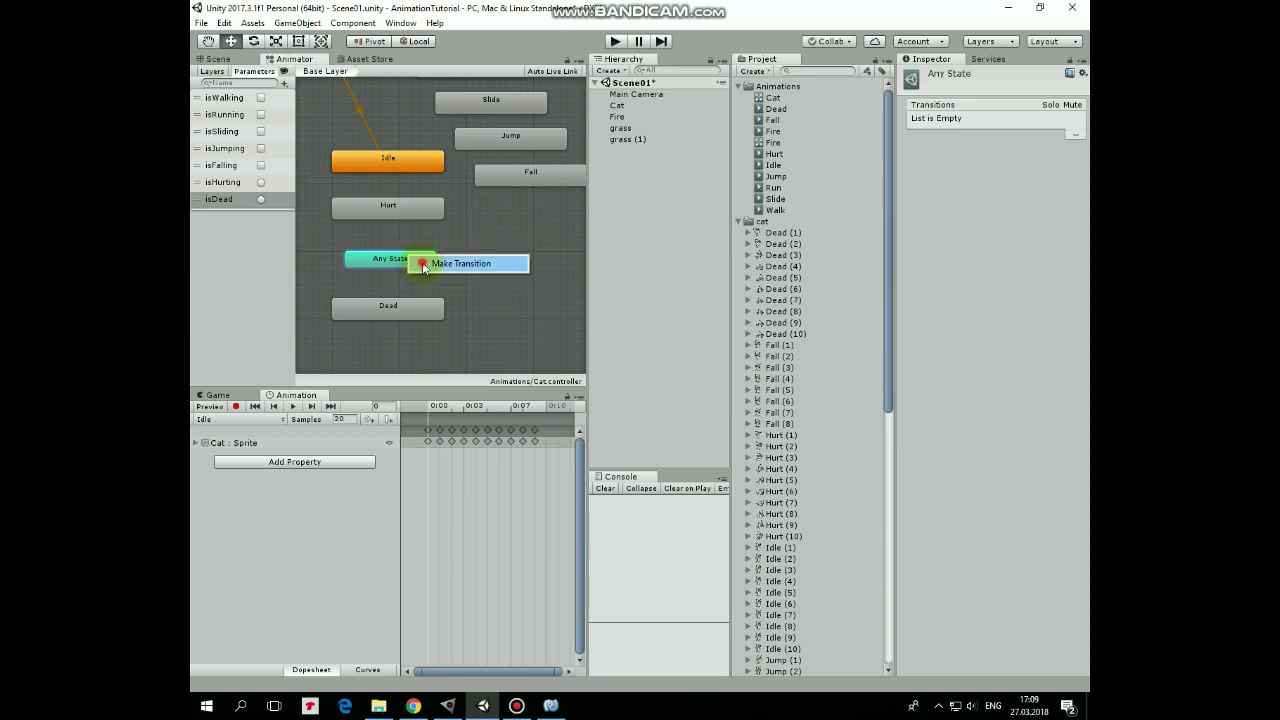
left_click(425, 259)
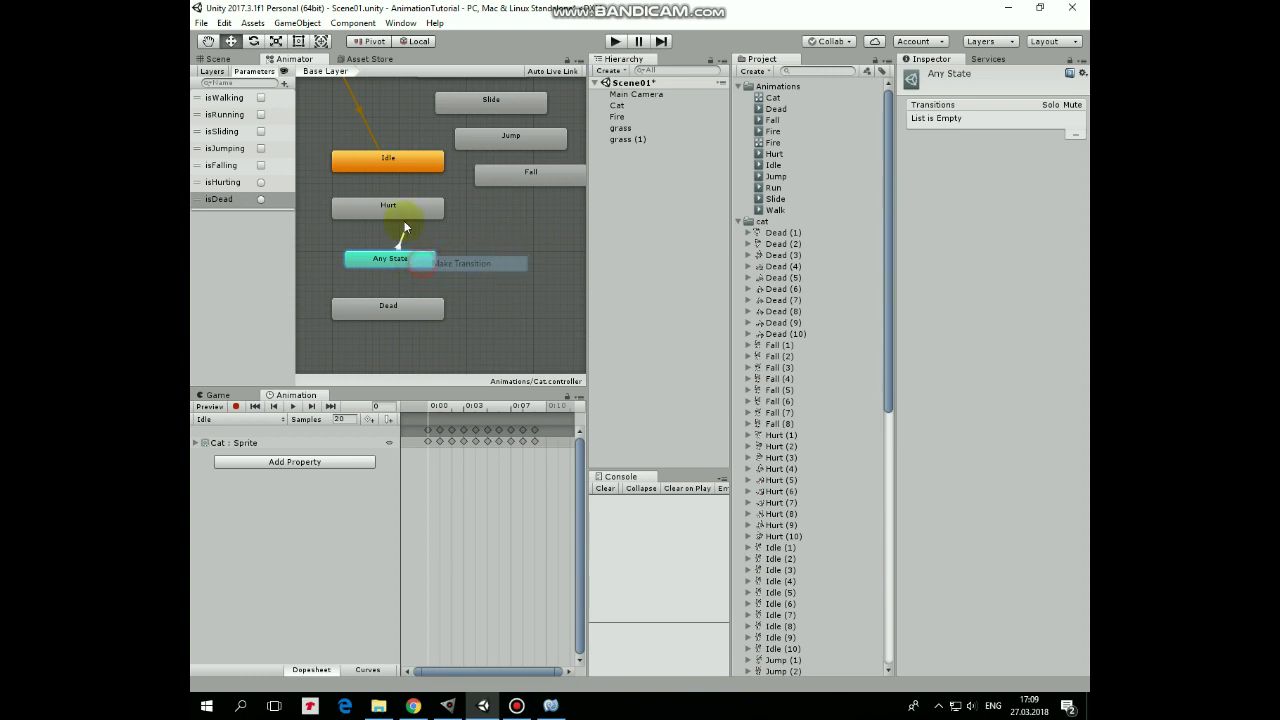
left_click(388, 292)
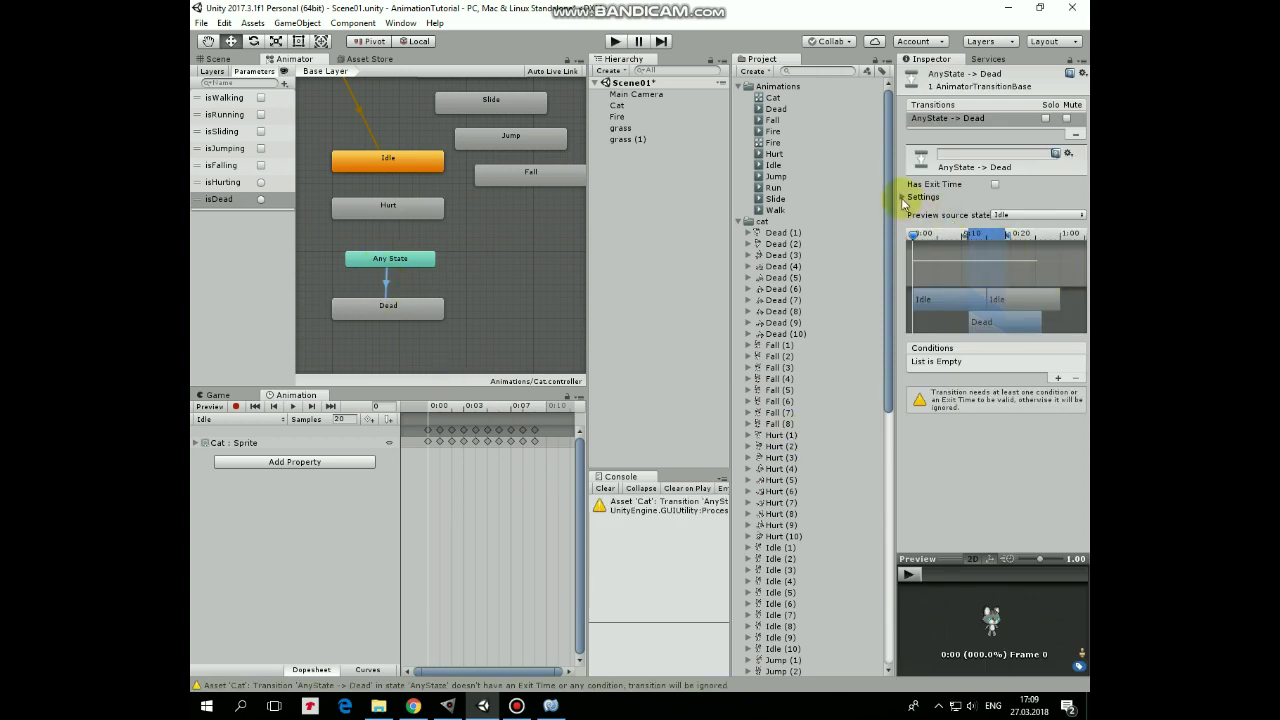
left_click(904, 199)
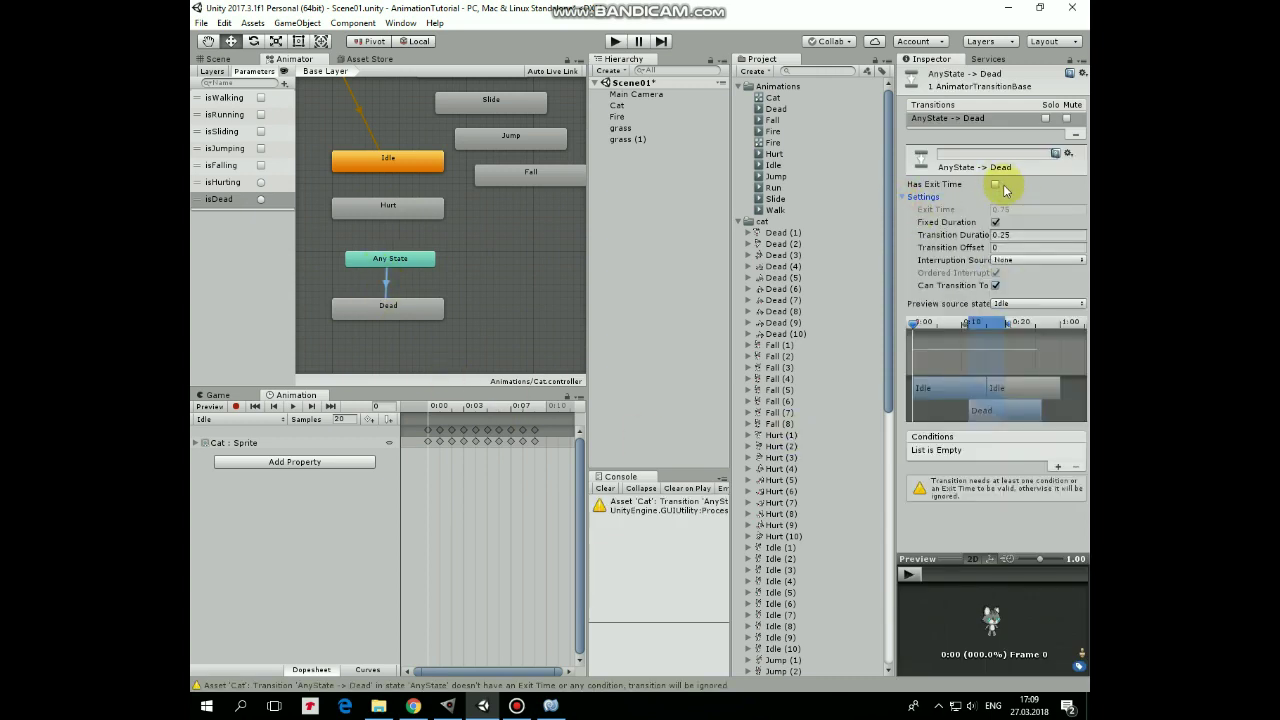
type("0")
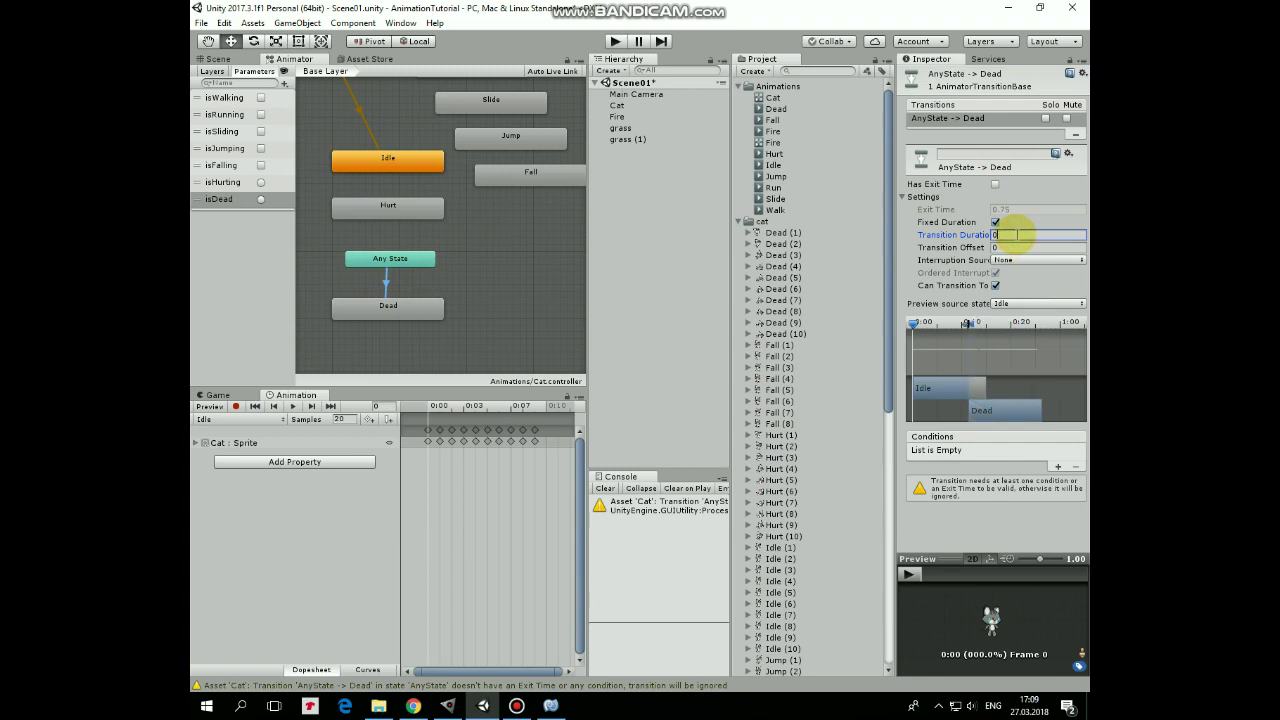
left_click(1058, 466)
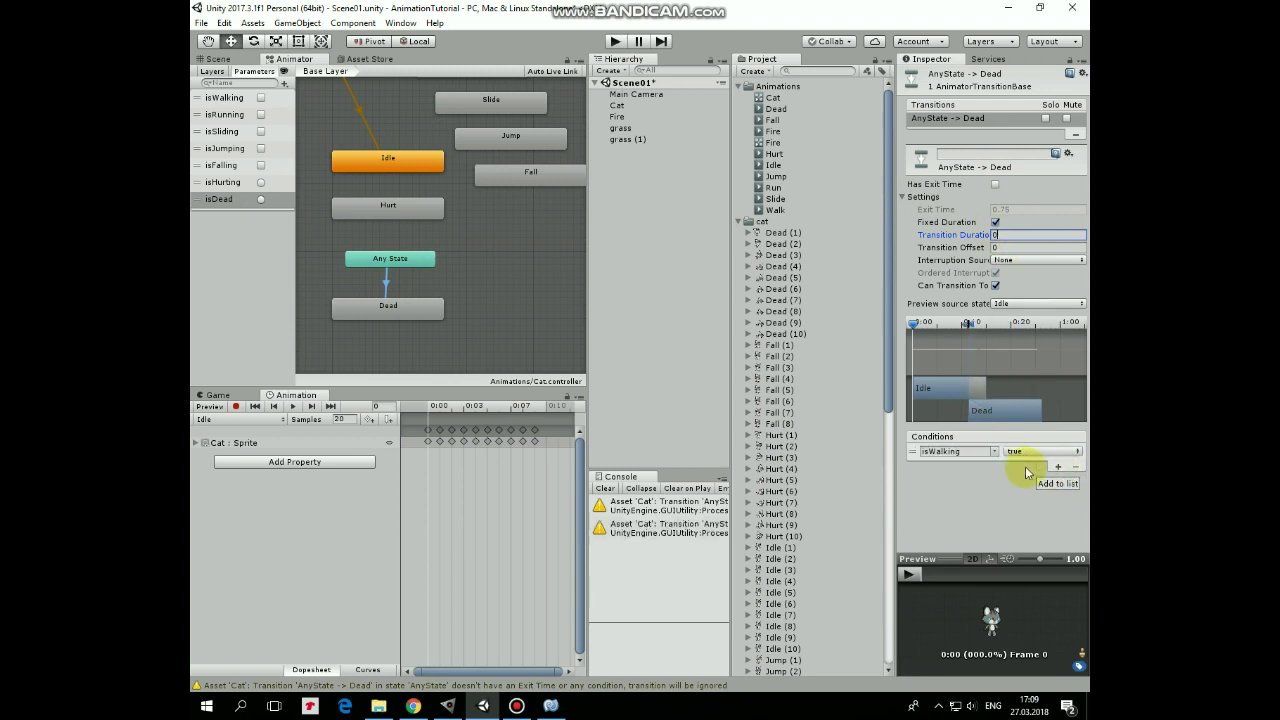
left_click(993, 451)
left_click(1020, 558)
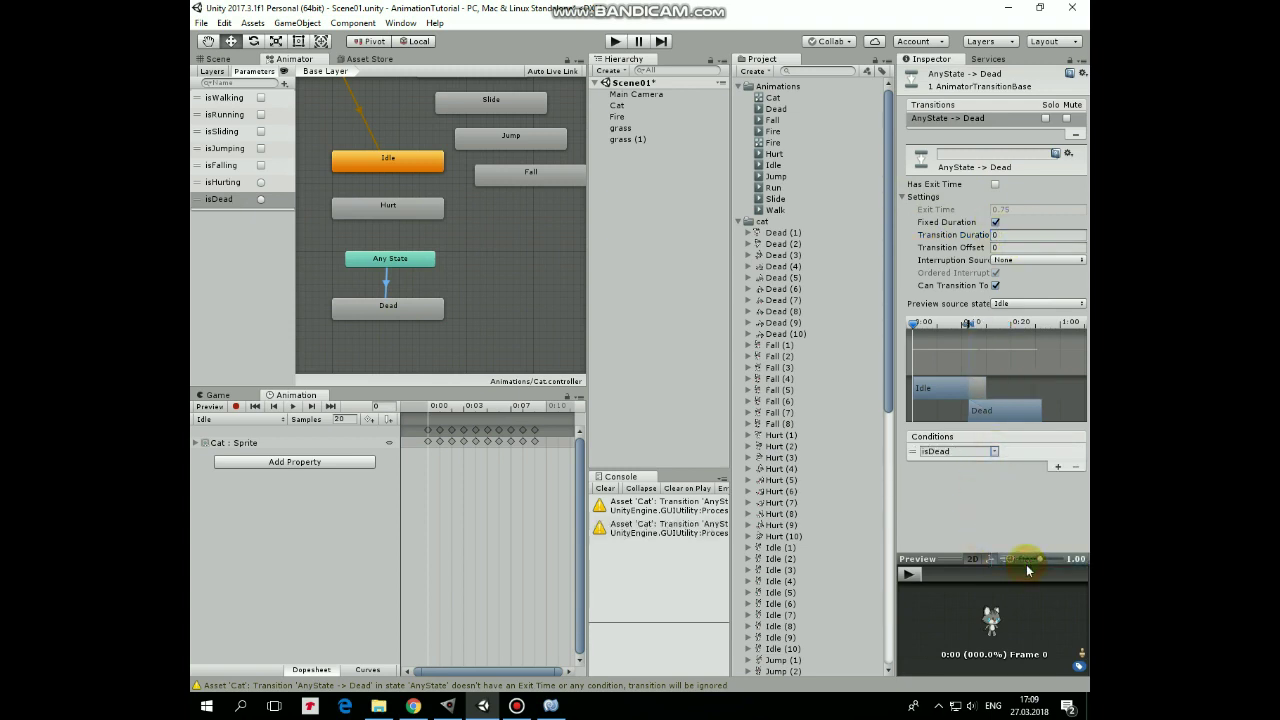
Add an Any State to Hurt transition with duration 0 and an isHurting condition.
right_click(404, 268)
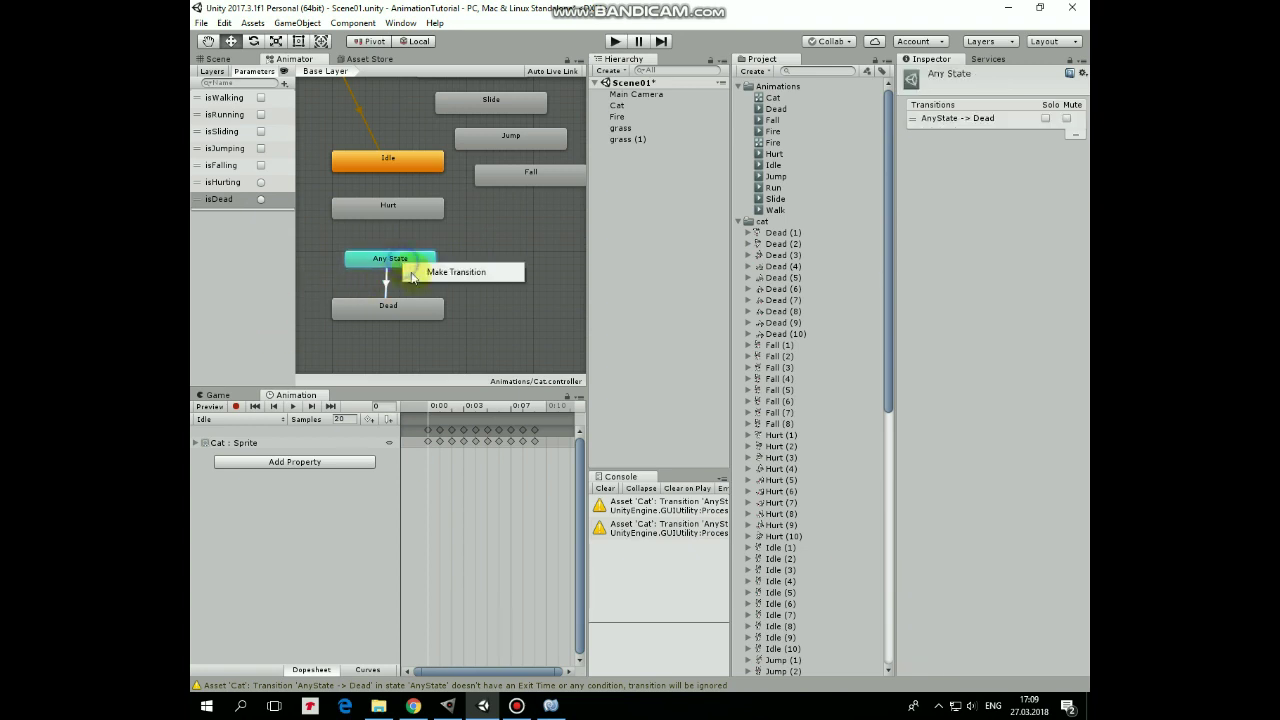
left_click(470, 272)
left_click(390, 212)
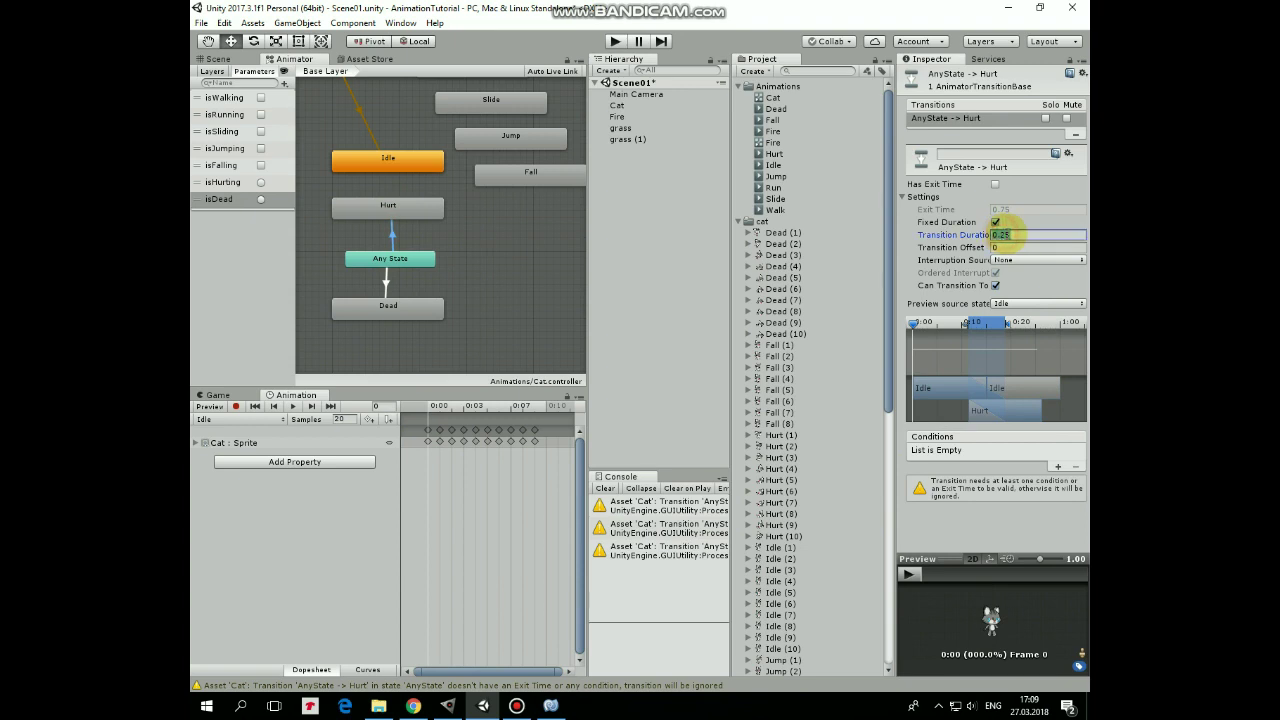
type("0")
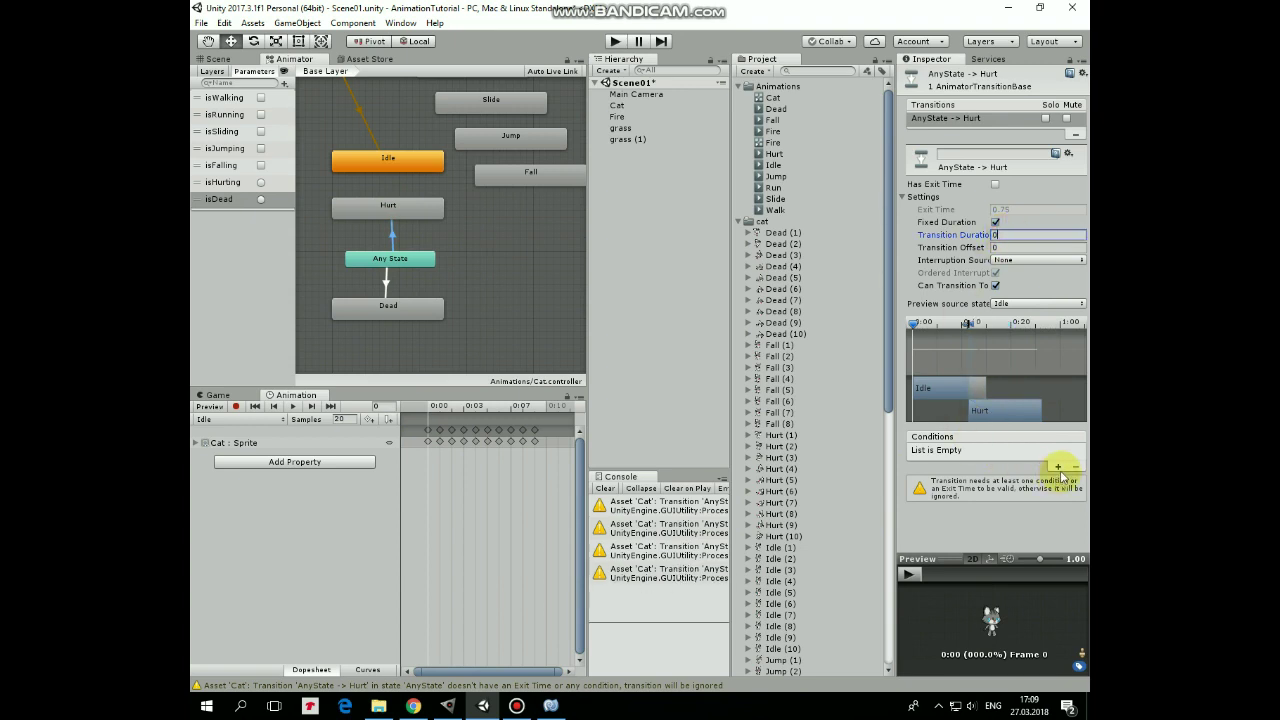
left_click(1058, 467)
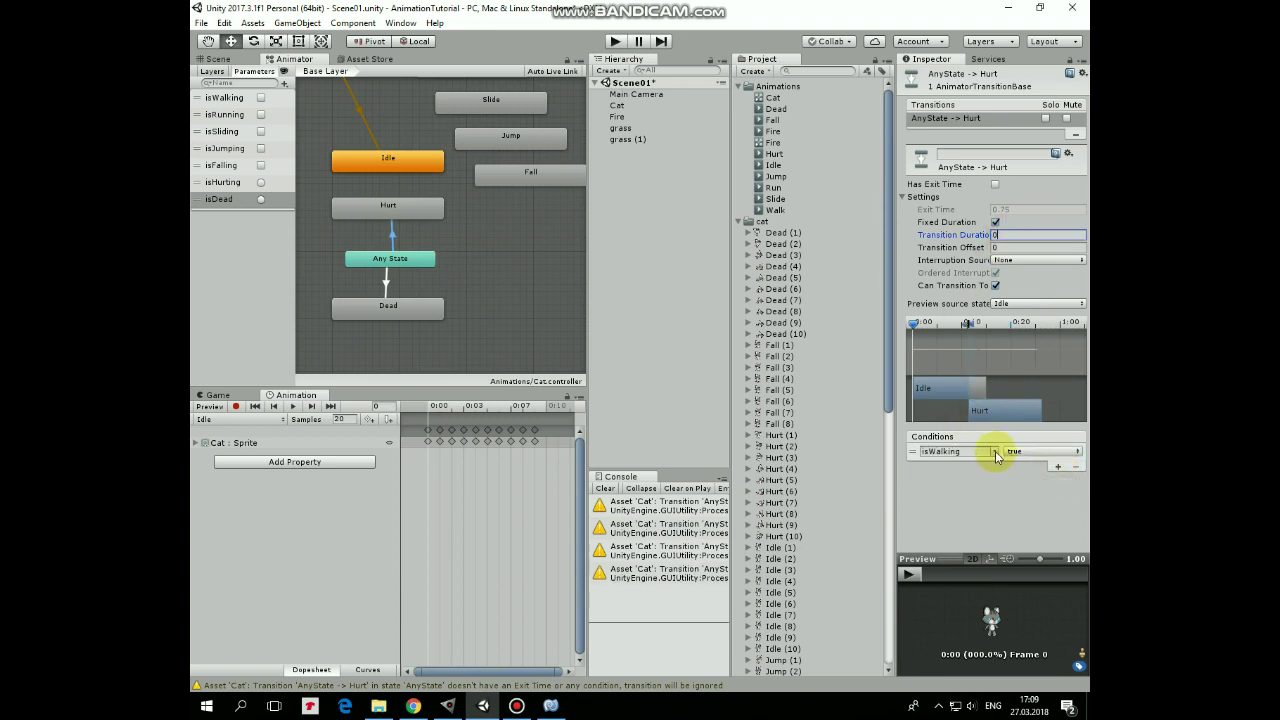
left_click(995, 452)
left_click(1003, 540)
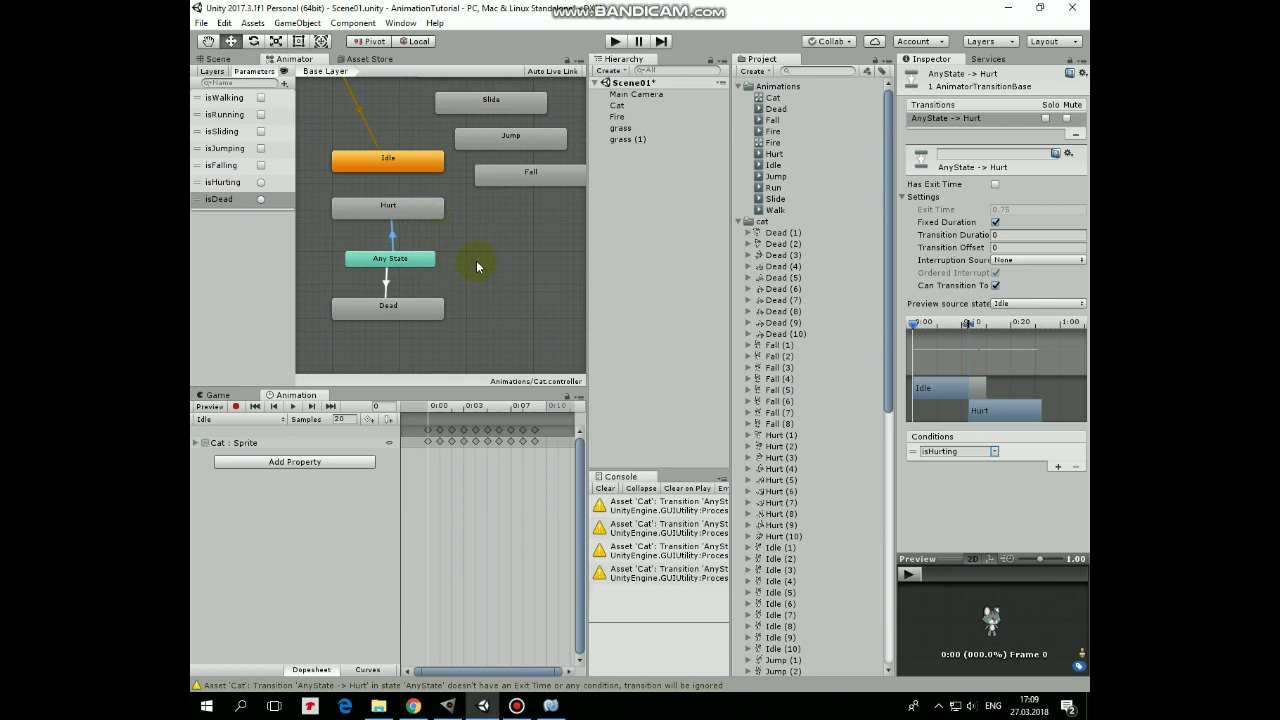
middle_click_drag(476, 275, 516, 340)
Create a Hurt to Idle transition with exit time 1 and transition duration 0.
right_click(429, 272)
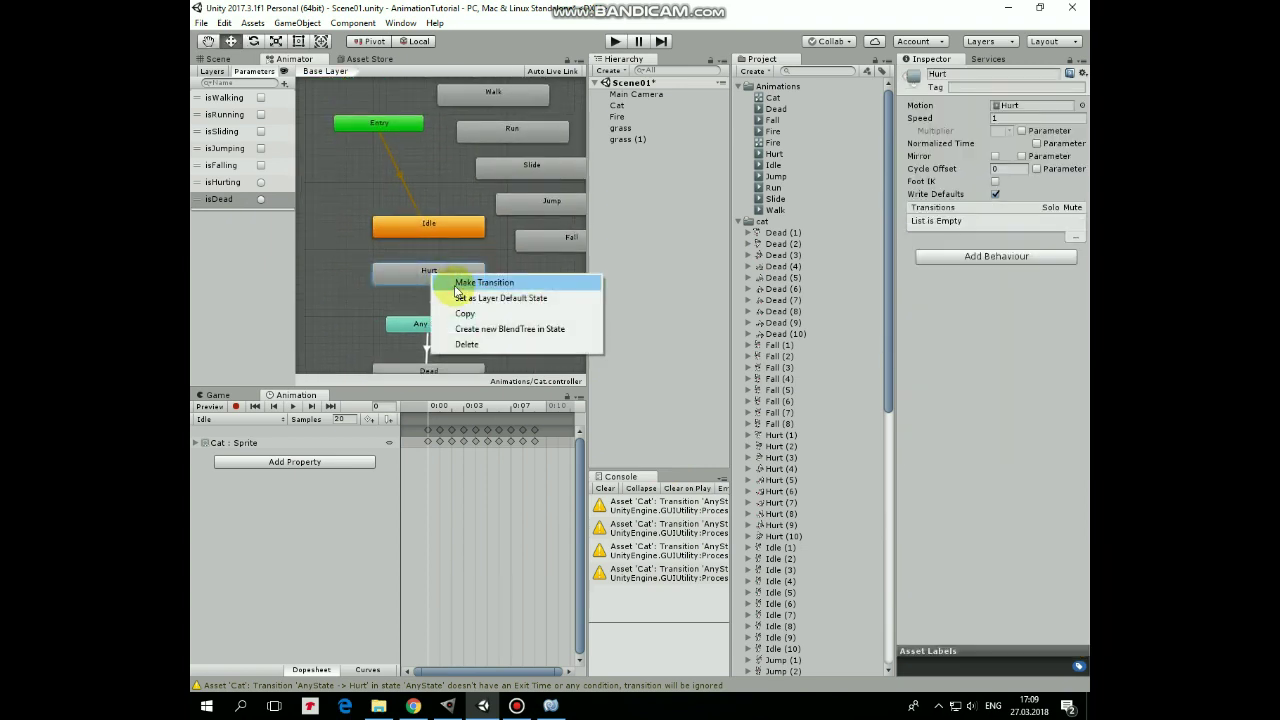
left_click(470, 282)
left_click(433, 232)
left_click(432, 258)
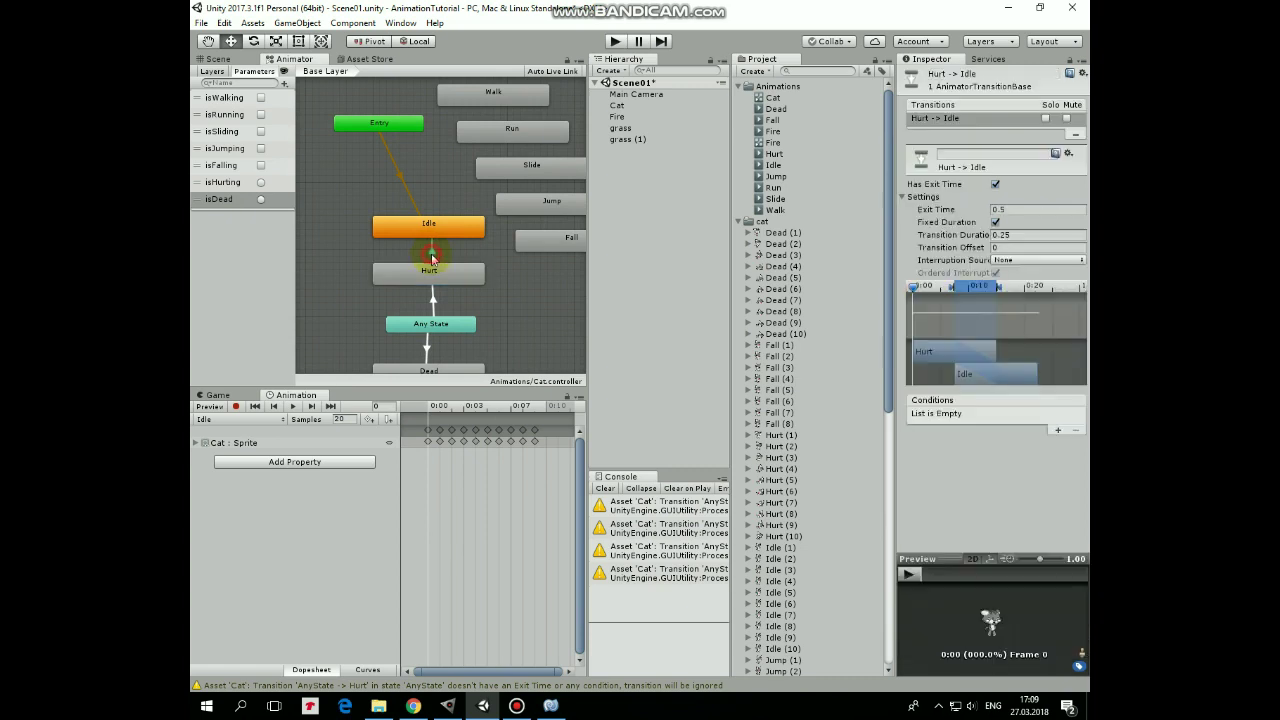
left_click(1013, 209)
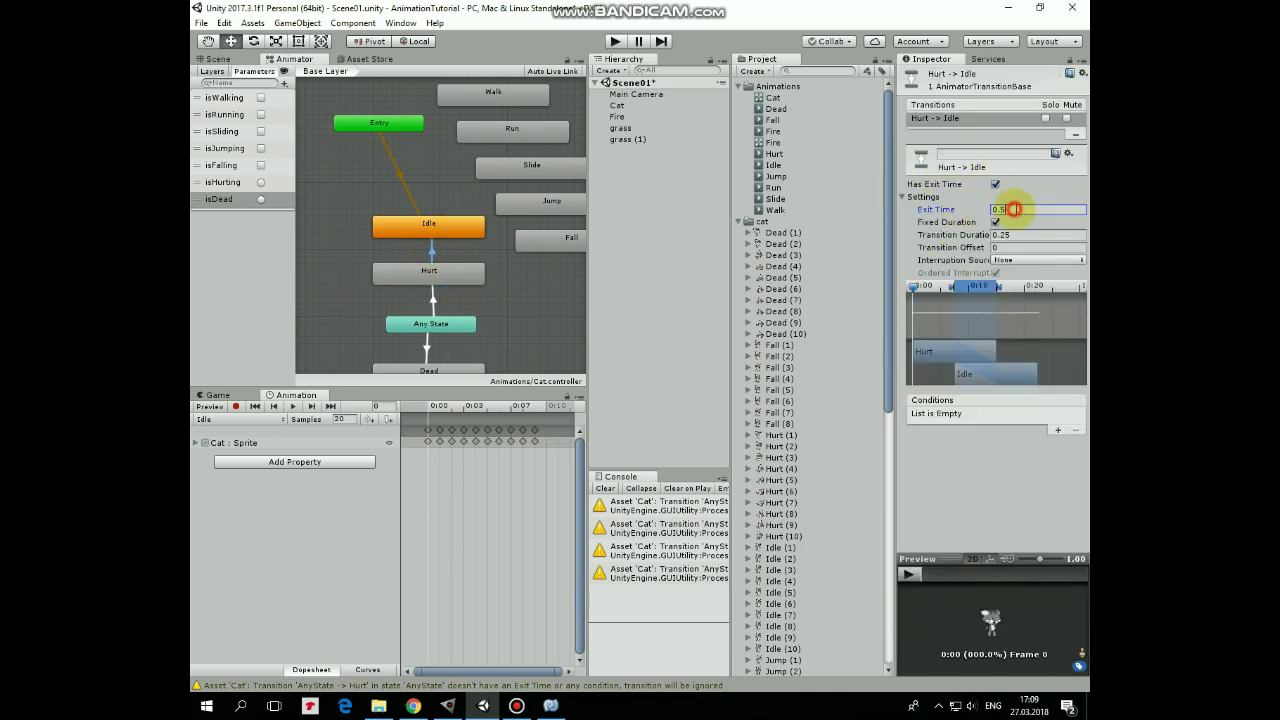
type("1")
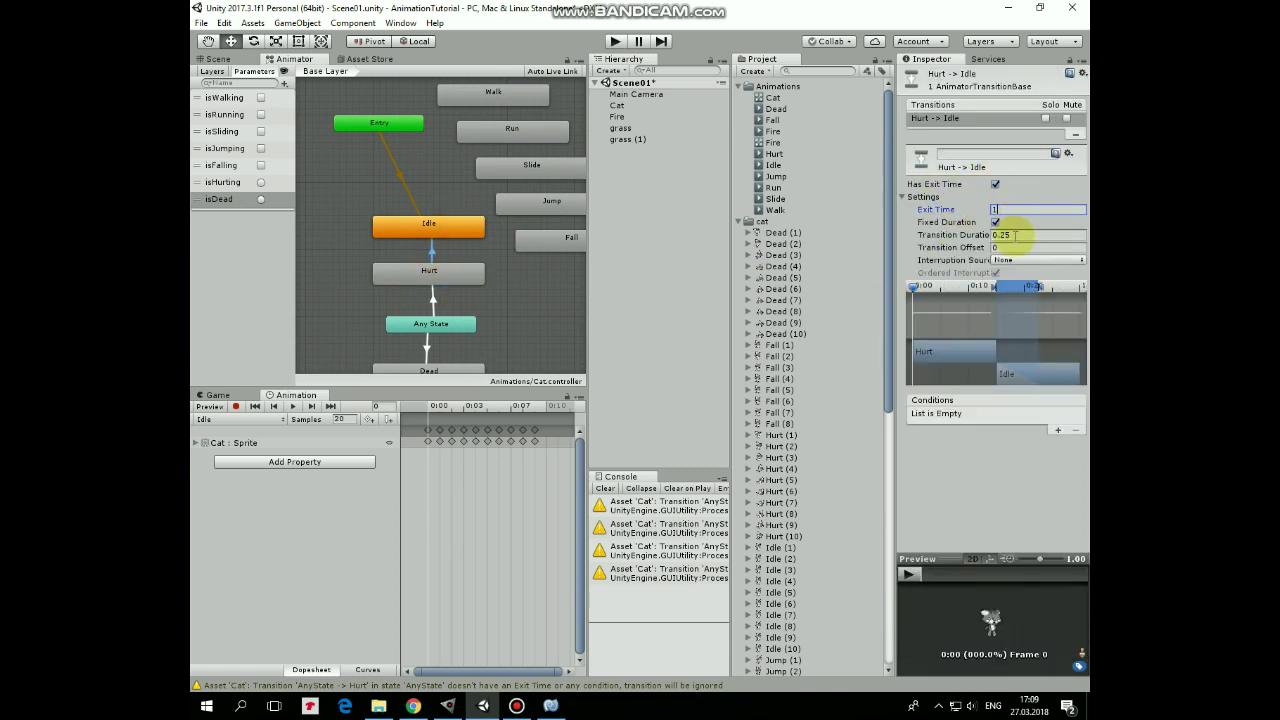
type("0")
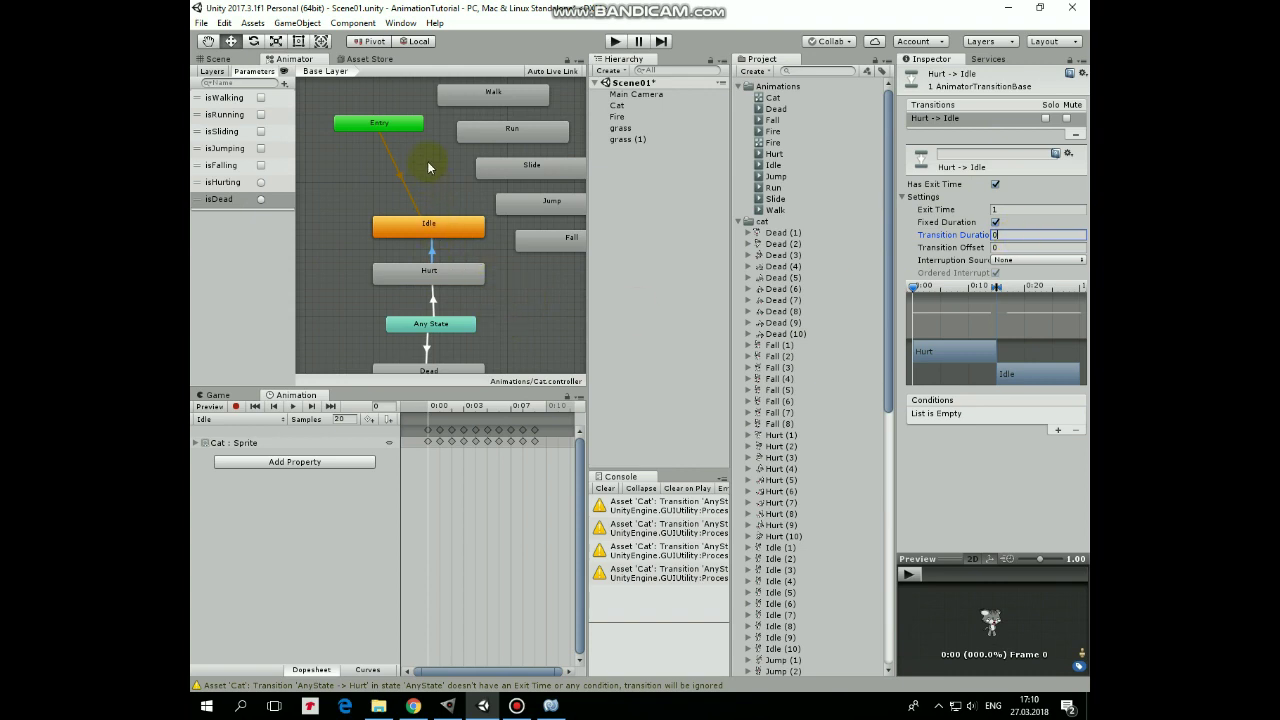
left_click_drag(428, 162, 469, 206)
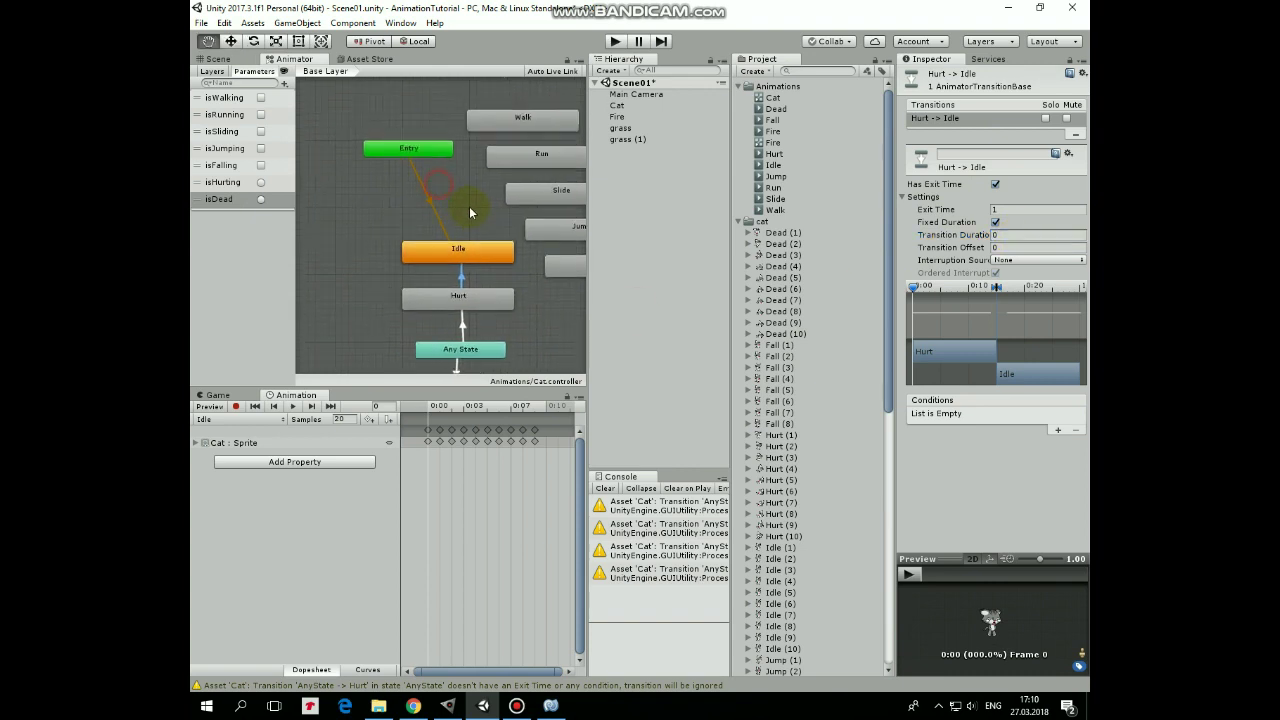
Place Walk beside Idle and add an instant Idle to Walk transition on isWalking true.
left_click_drag(545, 127, 365, 220)
left_click_drag(426, 157, 386, 340, "alt")
right_click(529, 278)
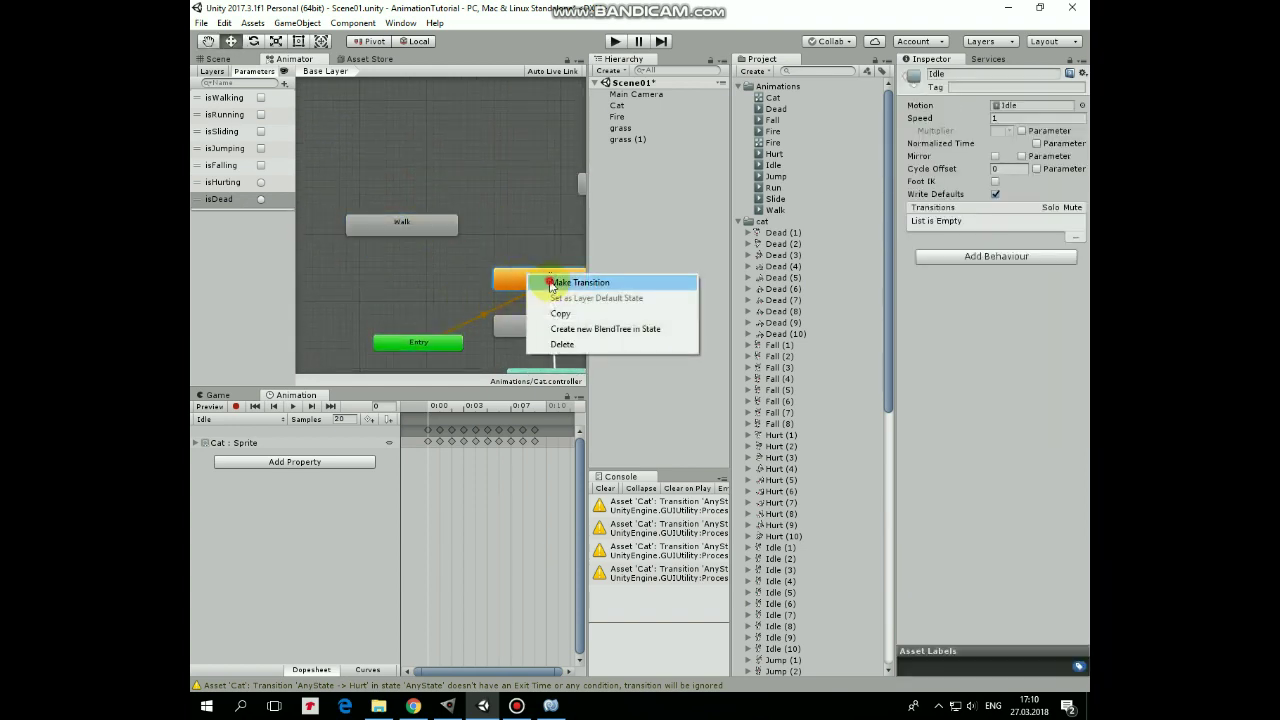
left_click(558, 283)
left_click(426, 228)
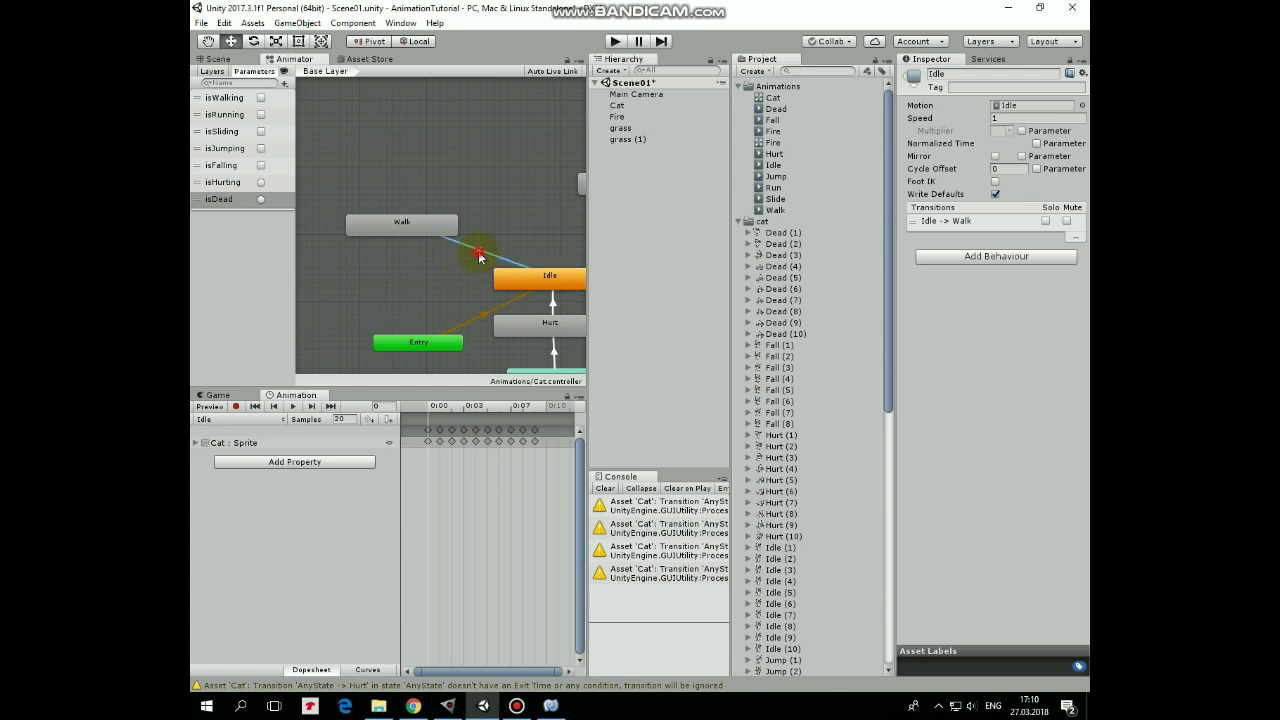
left_click(479, 256)
left_click(995, 184)
left_click(1030, 235)
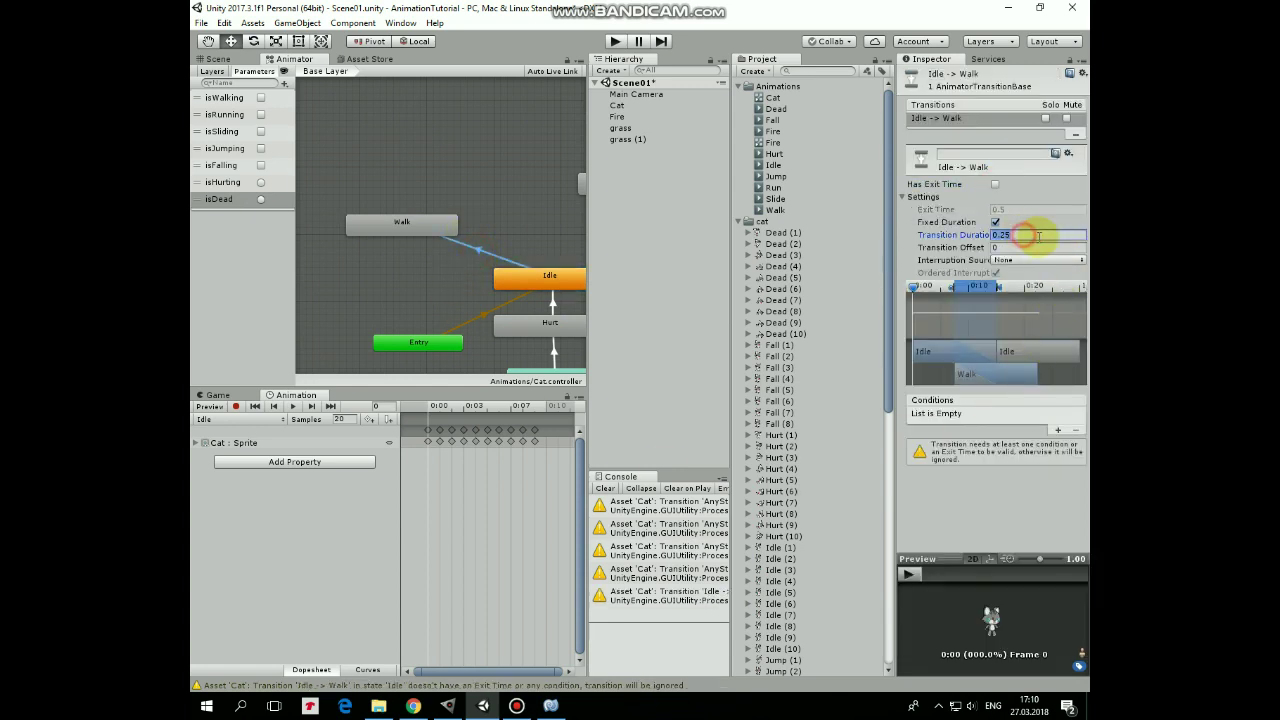
type("0")
left_click(1058, 430)
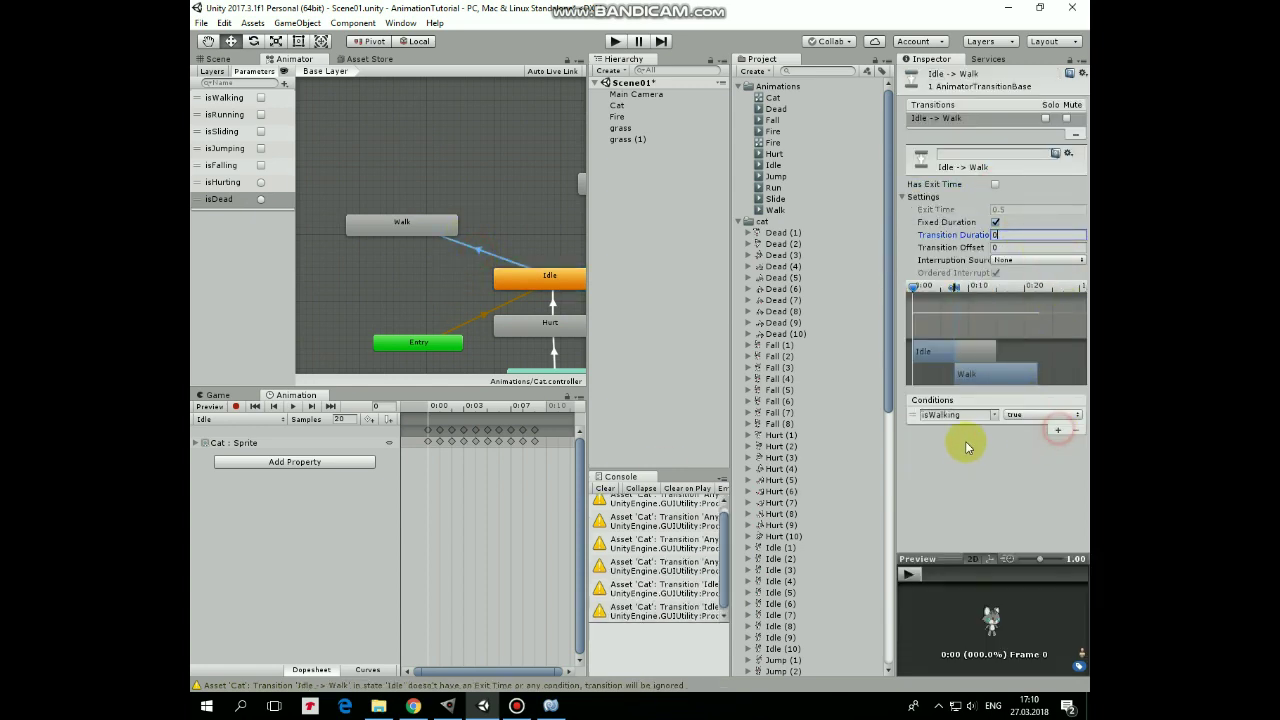
Add an instant Walk to Idle transition, no exit time, requiring isWalking false.
right_click(386, 227)
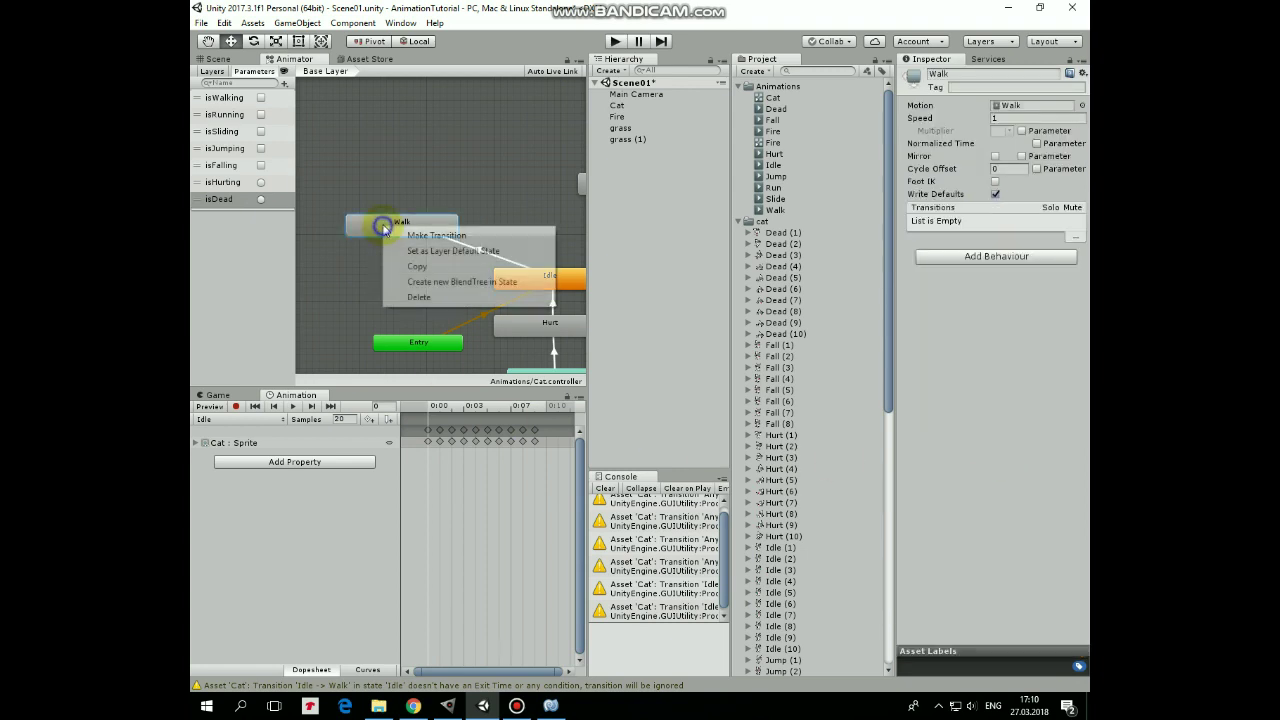
left_click(416, 237)
left_click(529, 285)
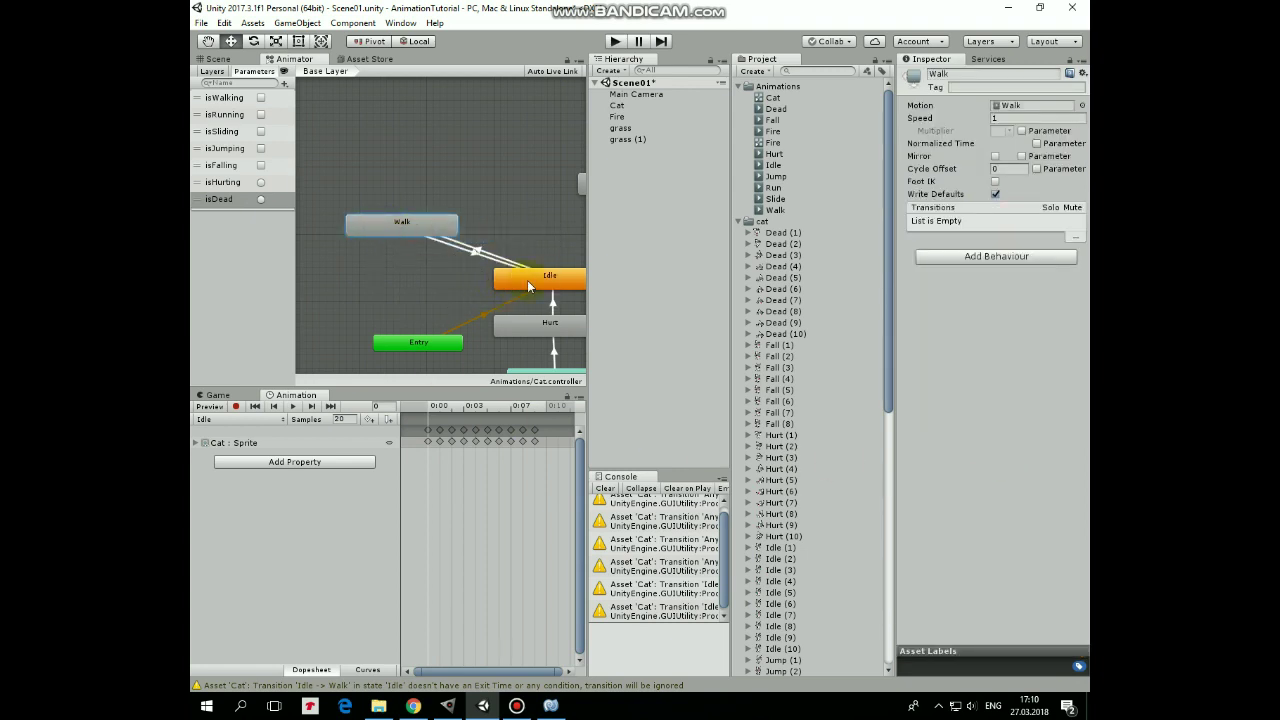
left_click(472, 259)
left_click(995, 184)
left_click(1015, 235)
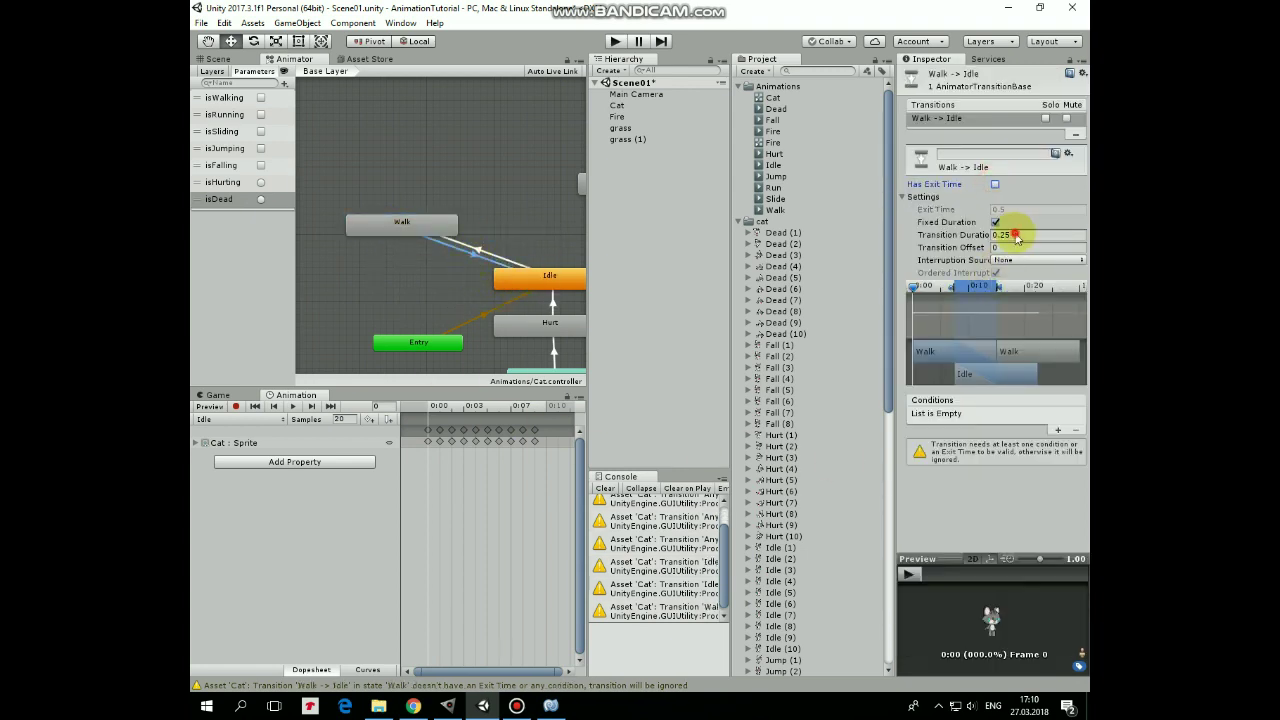
type("0")
left_click(1058, 431)
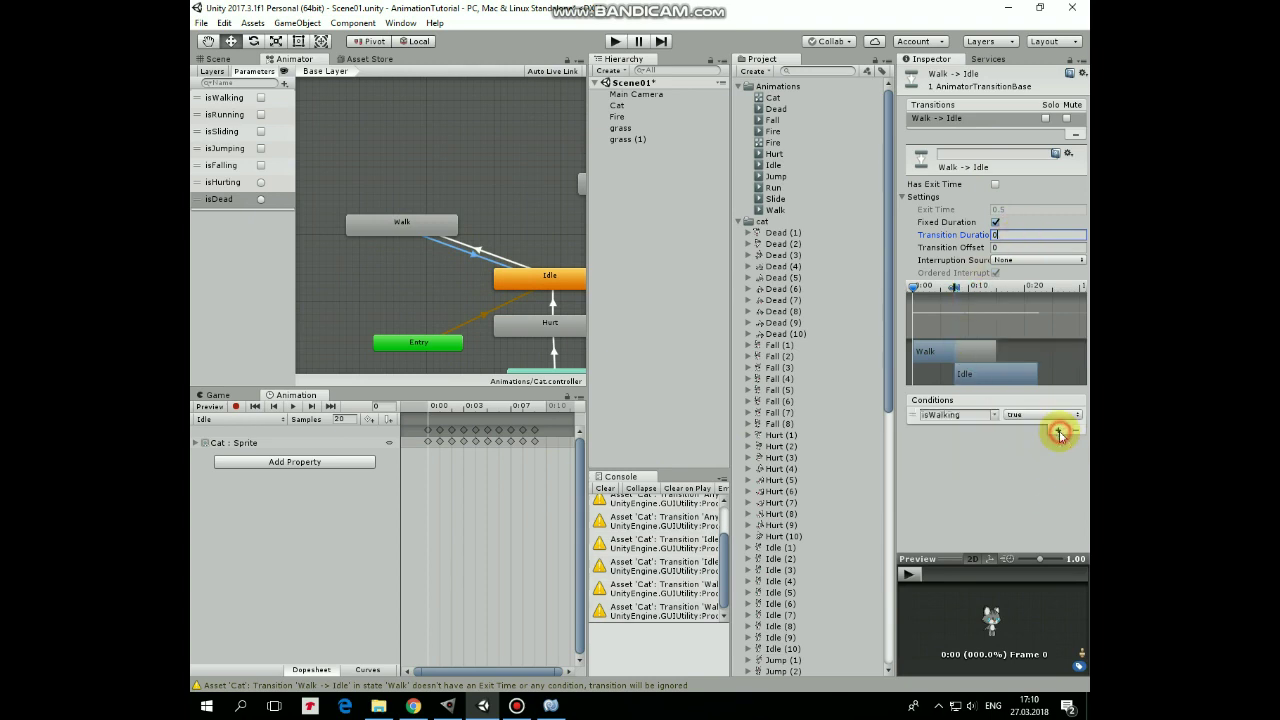
left_click(1007, 419)
left_click(1023, 443)
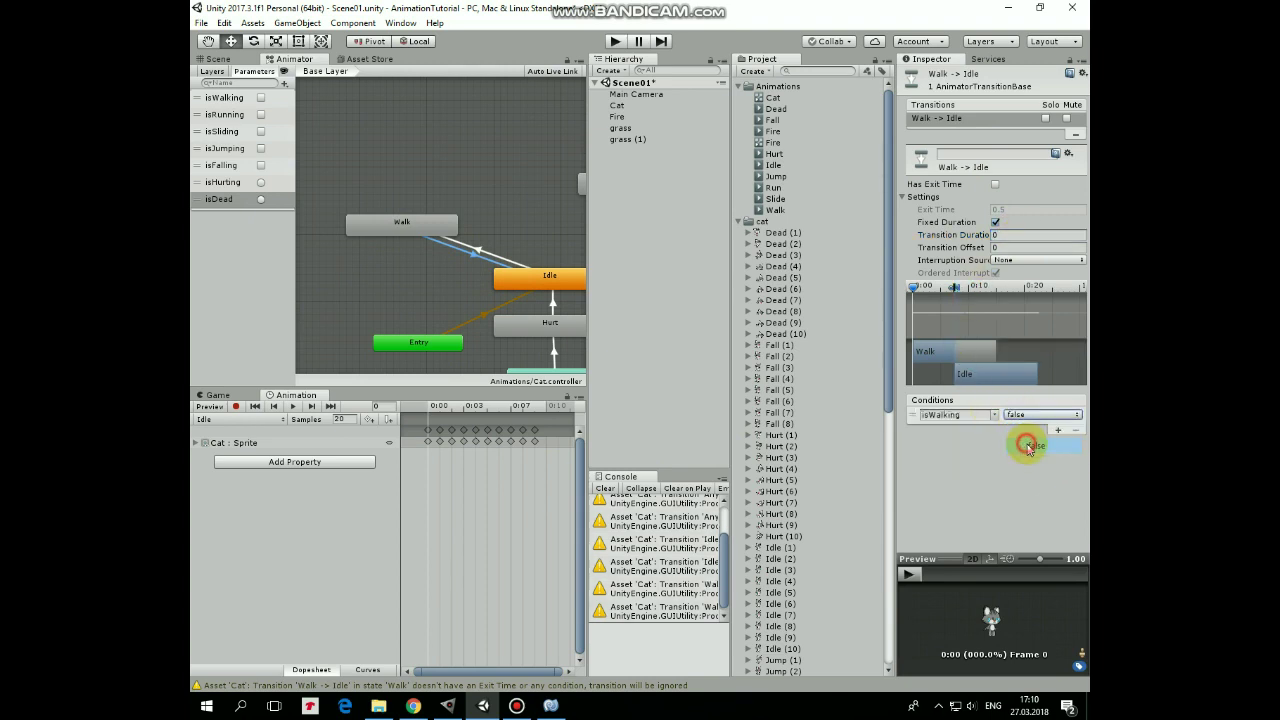
middle_click_drag(530, 225, 472, 258)
Add an instant Walk to Run transition, no exit time, conditioned on isRunning.
left_click(452, 184)
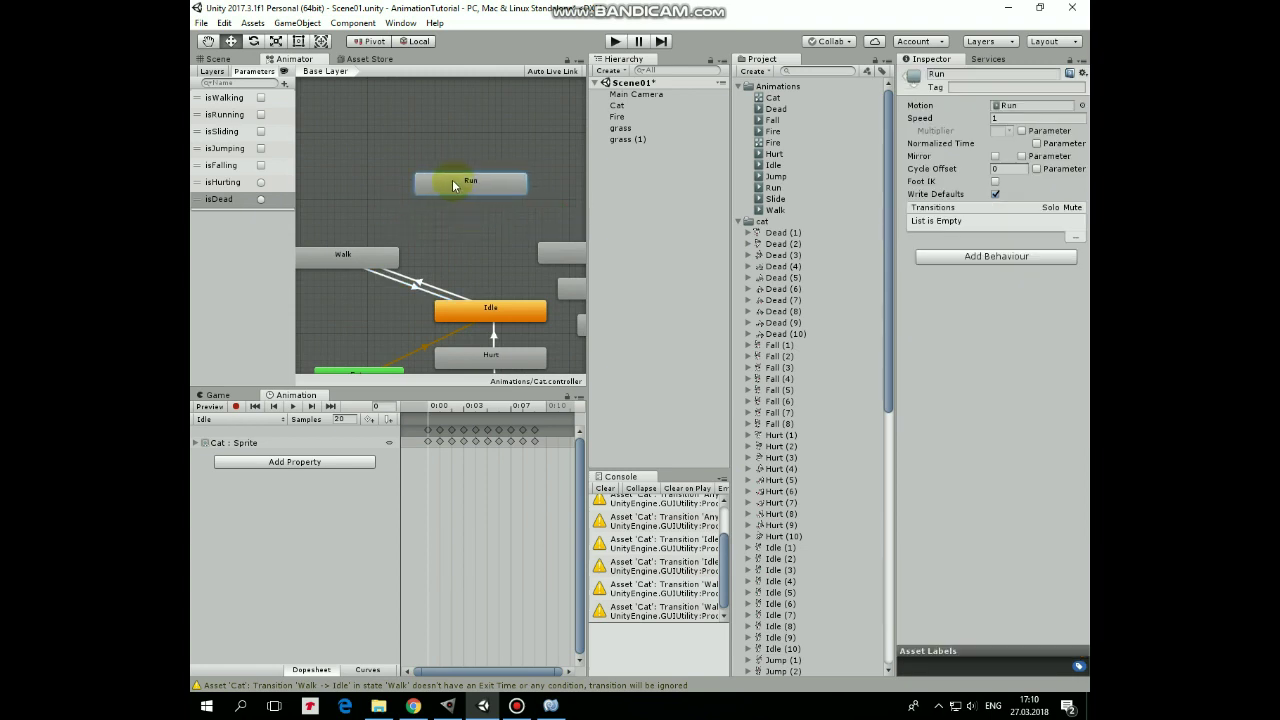
right_click(371, 252)
left_click(404, 264)
left_click(440, 186)
left_click(404, 226)
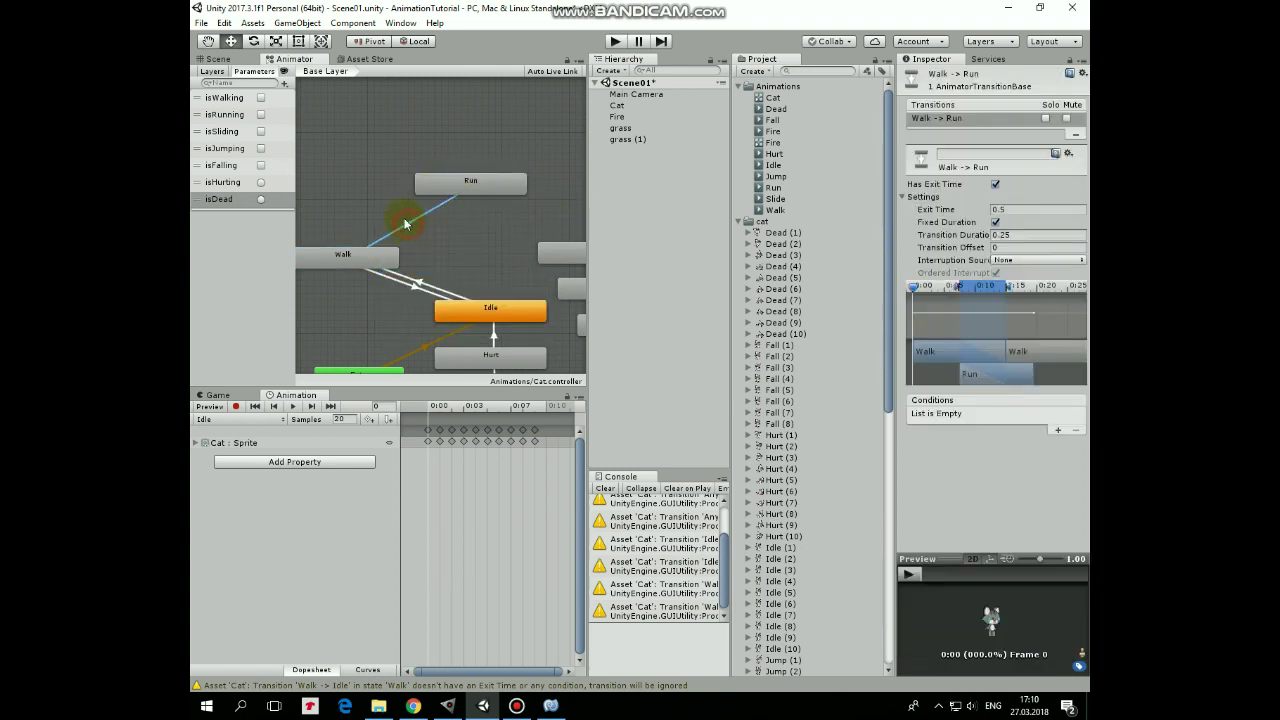
left_click(995, 186)
left_click(1030, 234)
type("0")
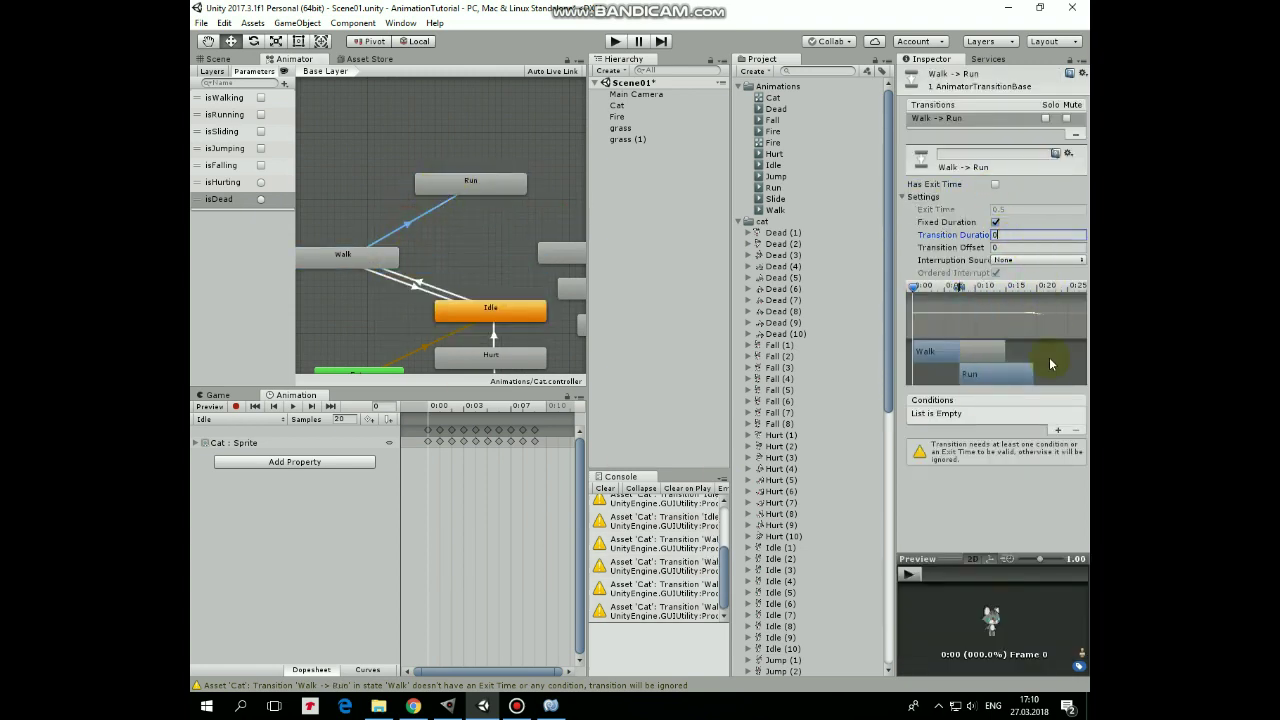
left_click(1055, 432)
left_click(988, 414)
left_click(1022, 444)
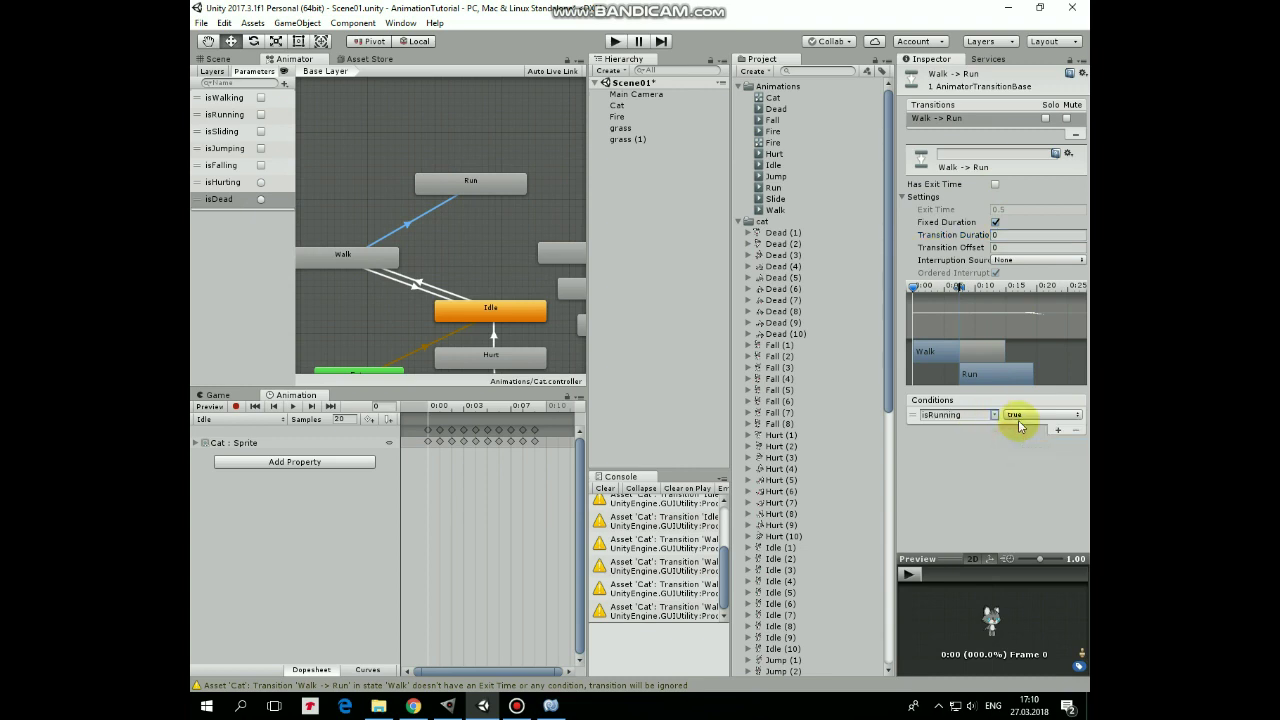
Add an instant Run to Walk transition, no exit time, requiring isRunning false.
right_click(465, 183)
left_click(500, 190)
left_click(340, 256)
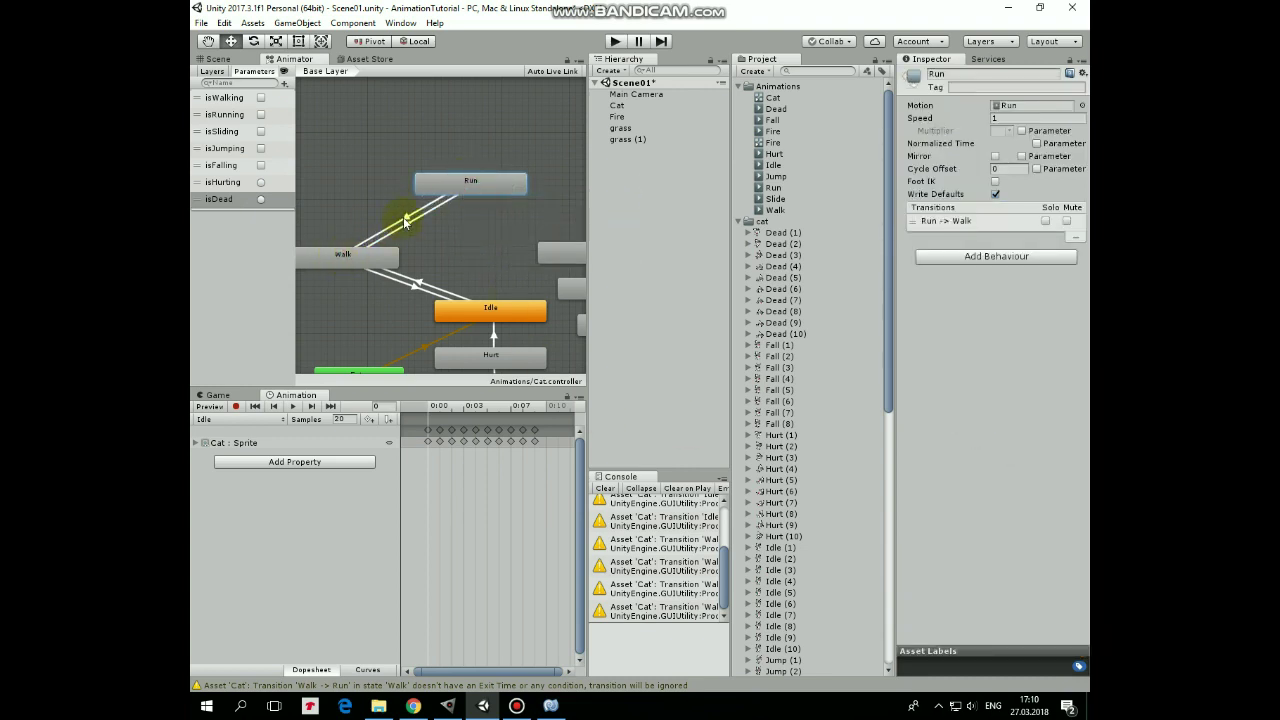
left_click(404, 221)
left_click(995, 184)
left_click(1035, 234)
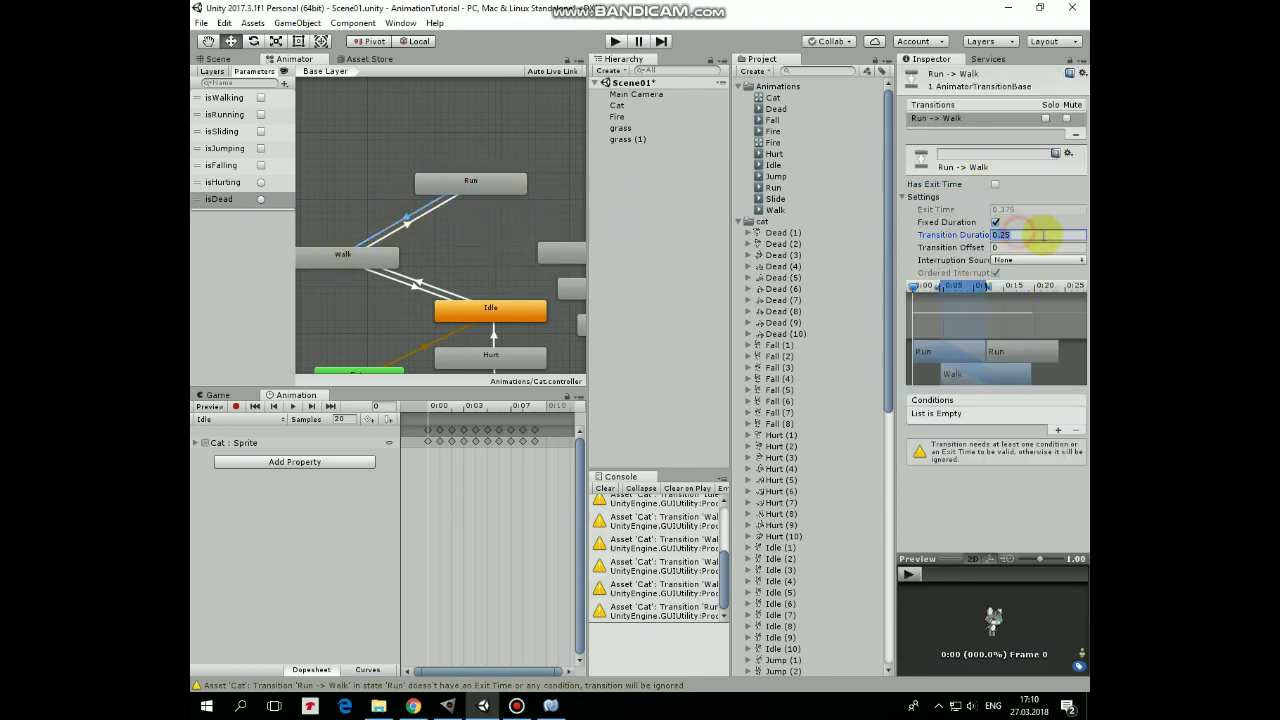
type("0")
left_click(1058, 432)
left_click(988, 414)
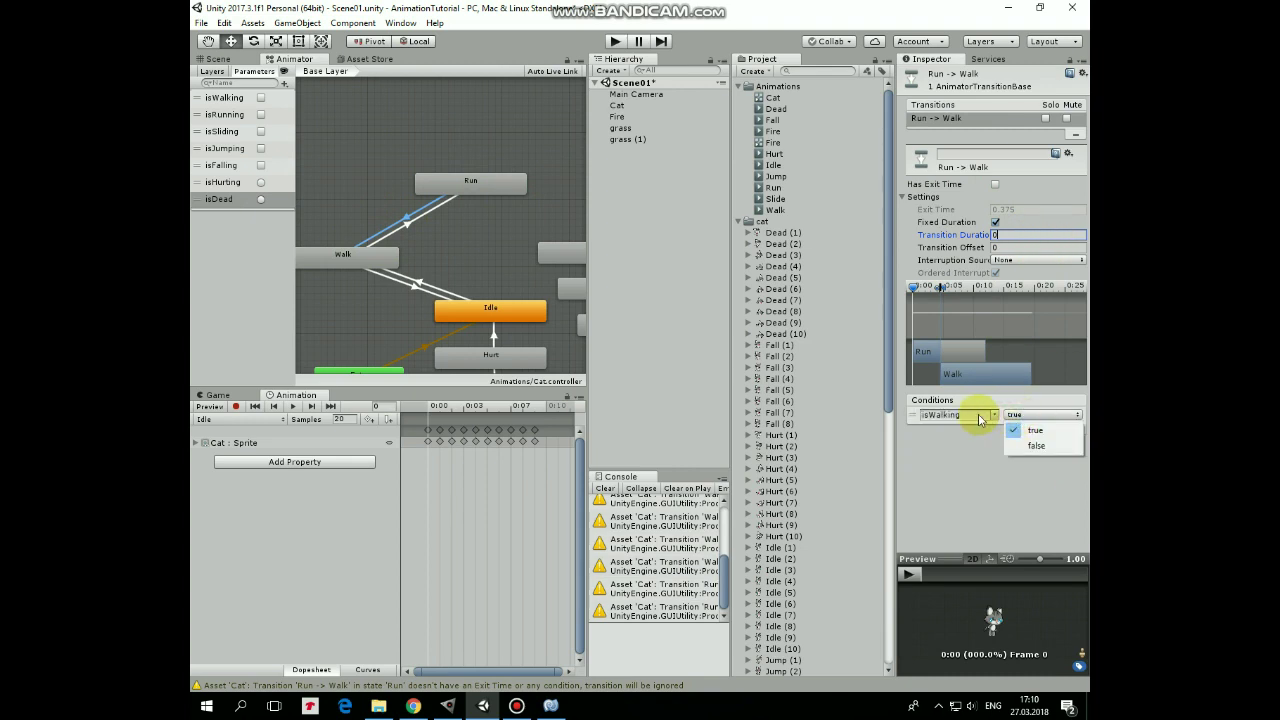
left_click(1024, 446)
left_click(1012, 415)
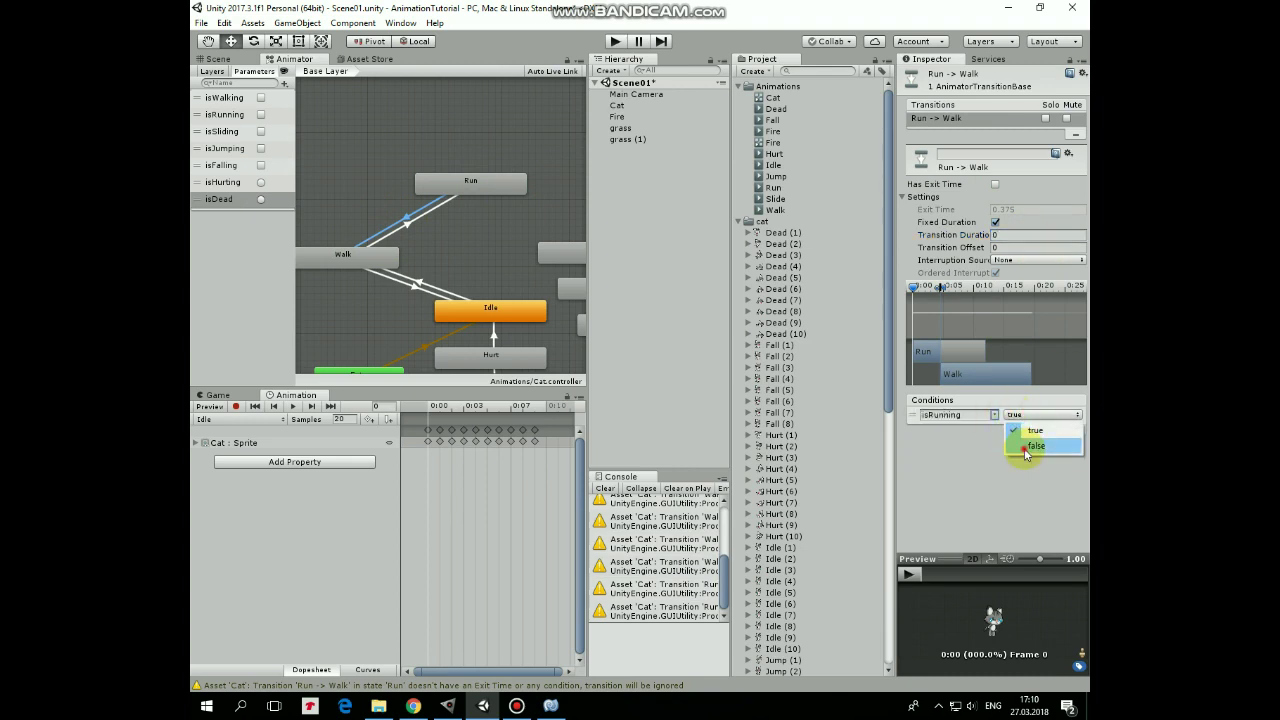
left_click(1020, 444)
Add an instant Idle to Run transition, no exit time, conditioned on isRunning.
right_click(491, 309)
left_click(500, 318)
left_click(493, 180)
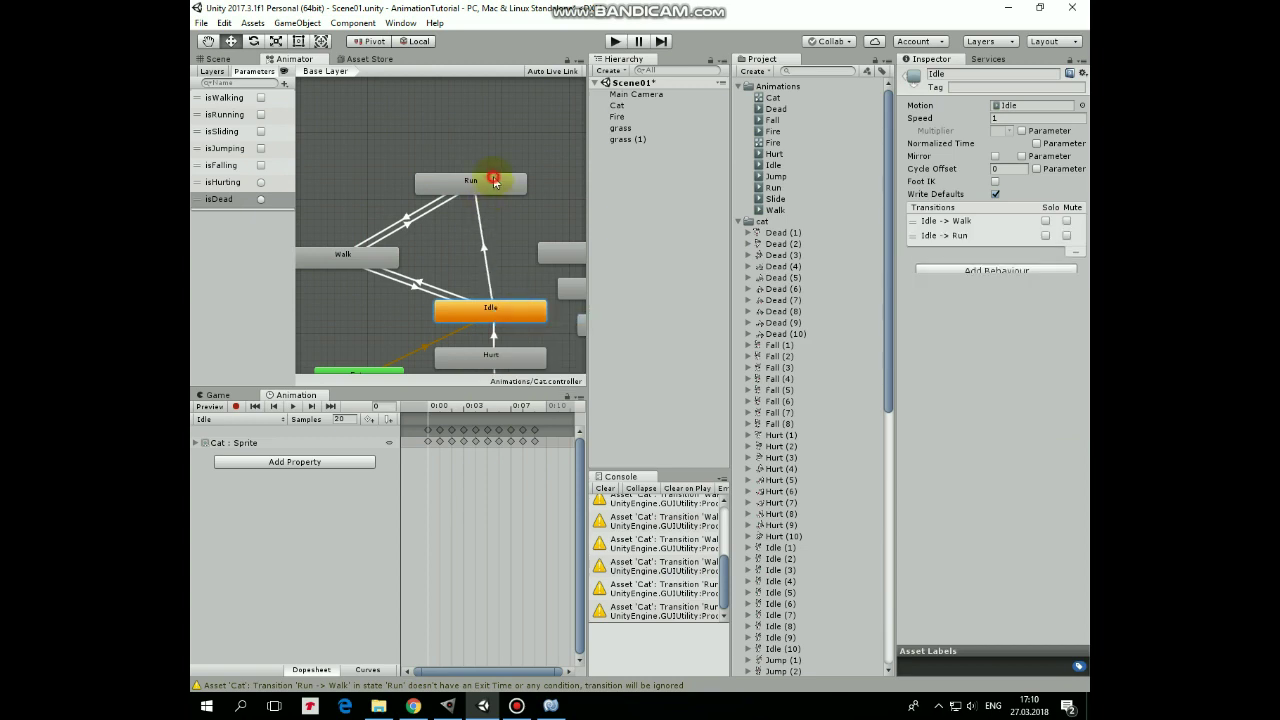
left_click(484, 250)
left_click(995, 184)
left_click(1026, 234)
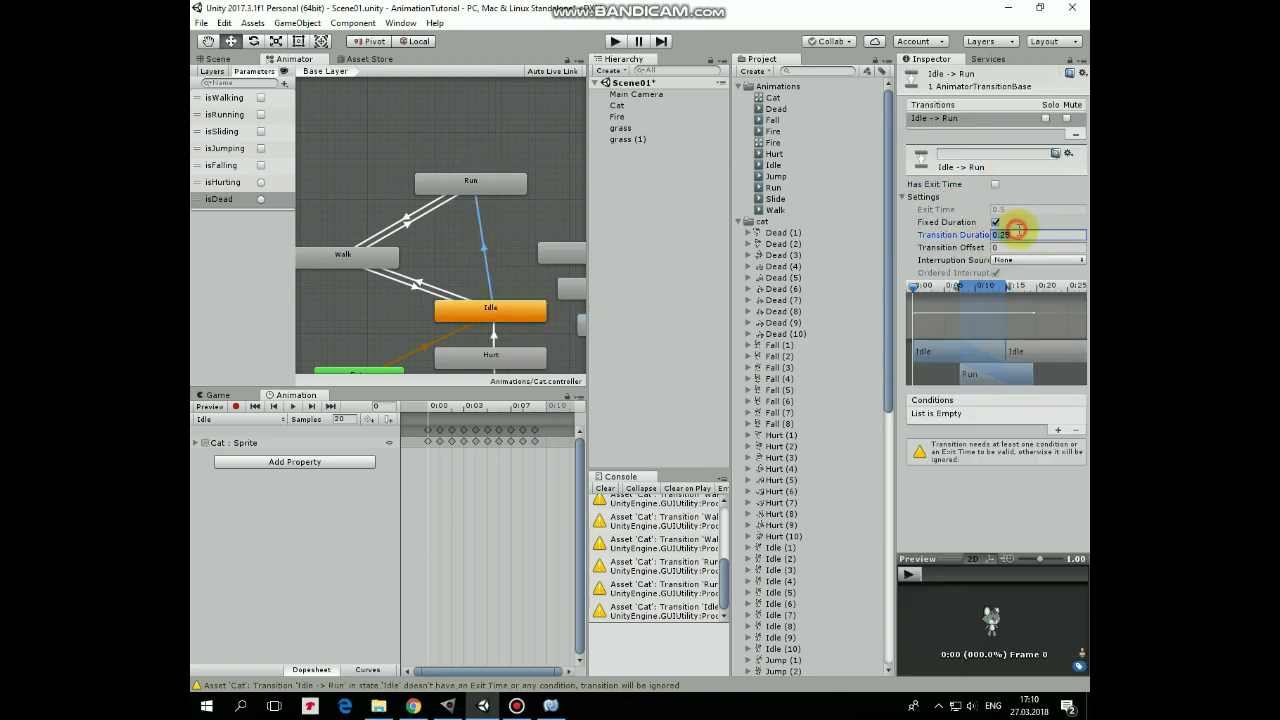
type("0")
left_click(1057, 430)
left_click(986, 415)
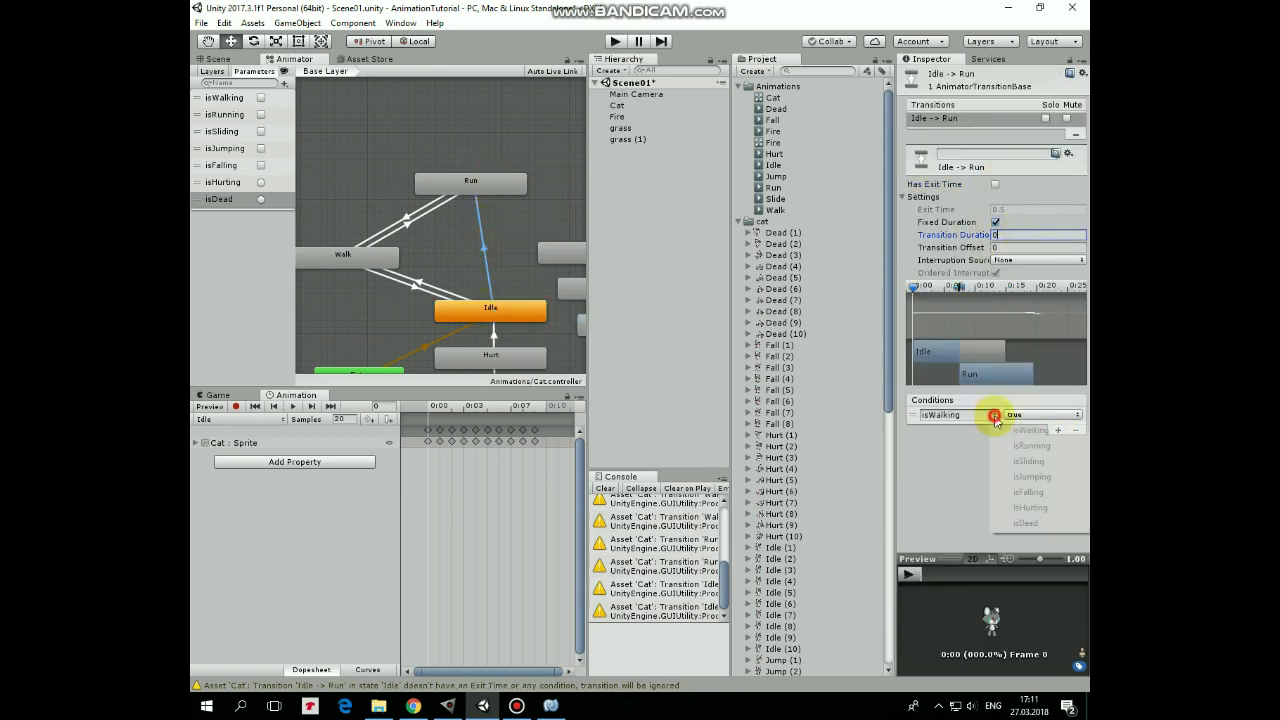
left_click(1015, 443)
Add an instant Run to Idle transition, no exit time, requiring isRunning false.
right_click(490, 177)
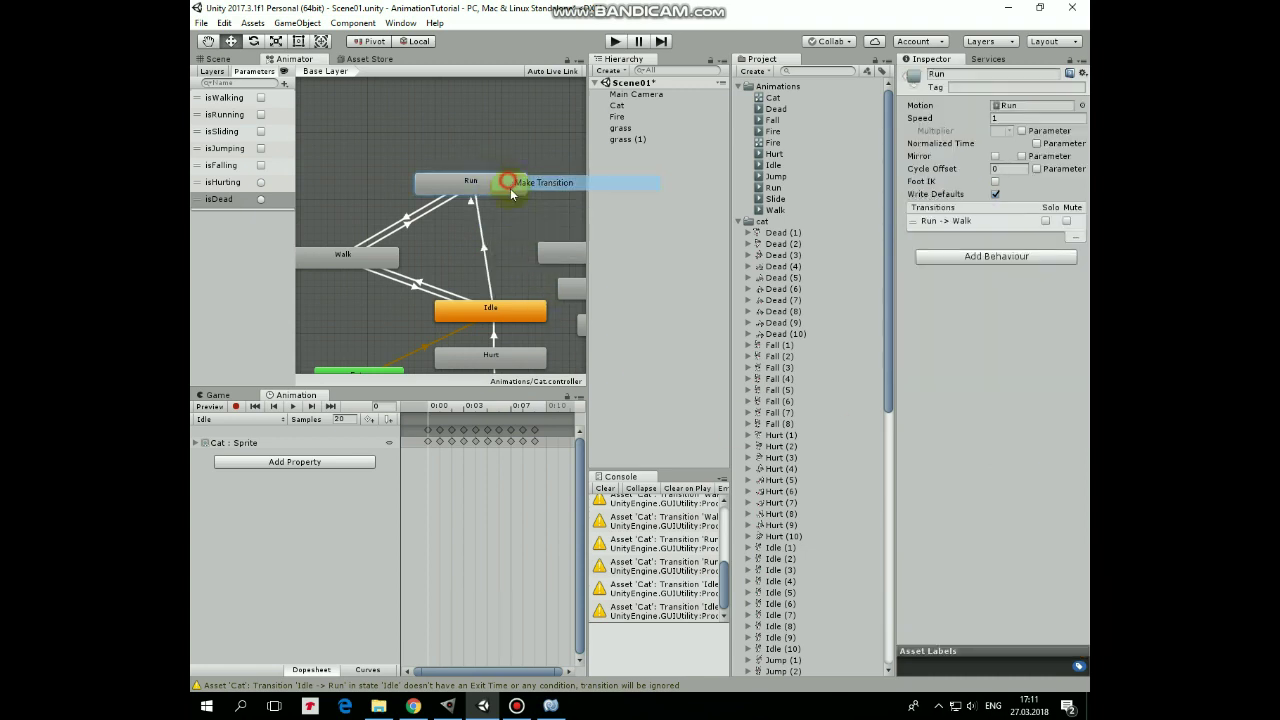
left_click(512, 180)
left_click(457, 309)
left_click(482, 250)
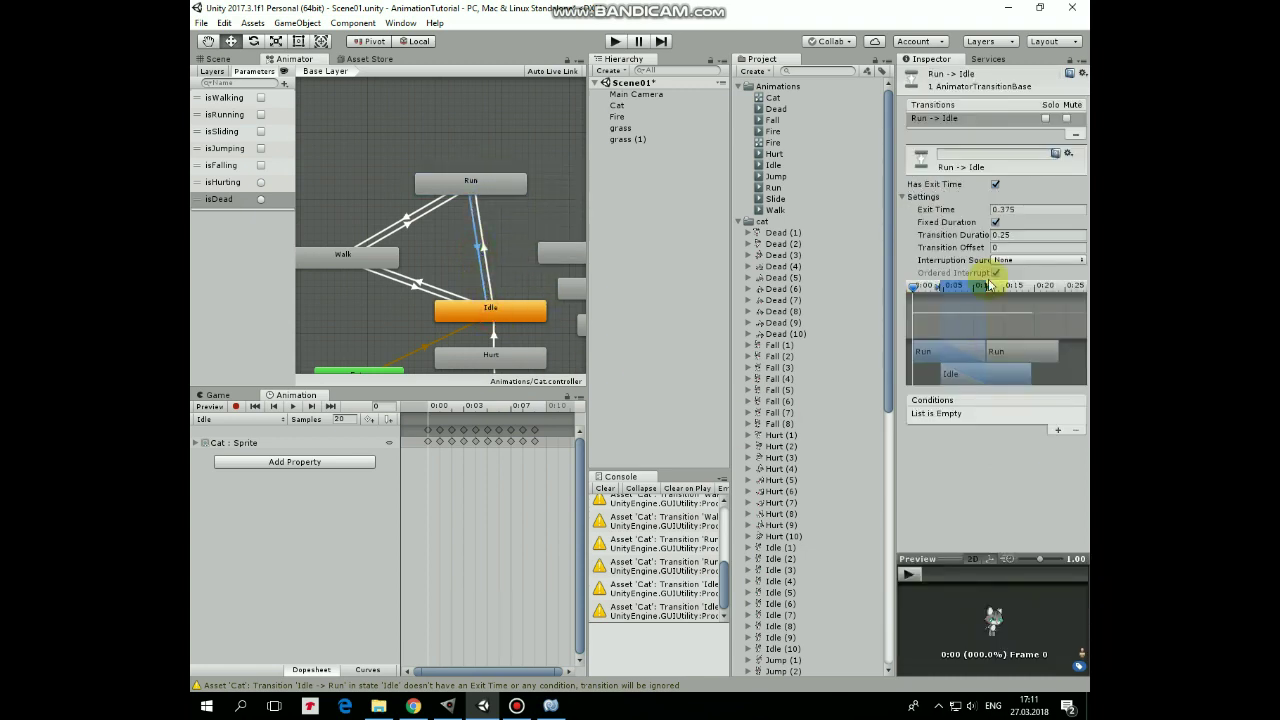
left_click(995, 184)
left_click(1038, 234)
type("0")
left_click(1060, 432)
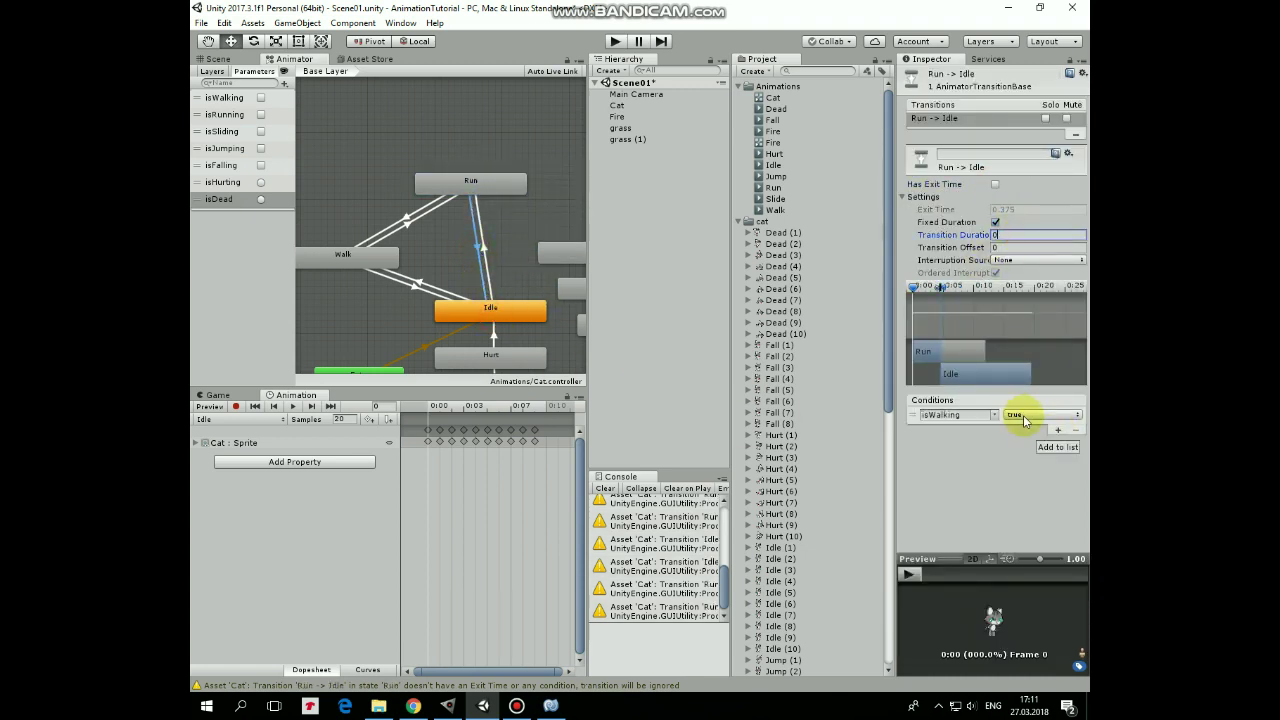
left_click(990, 414)
left_click(1012, 443)
left_click(1018, 414)
left_click(1030, 445)
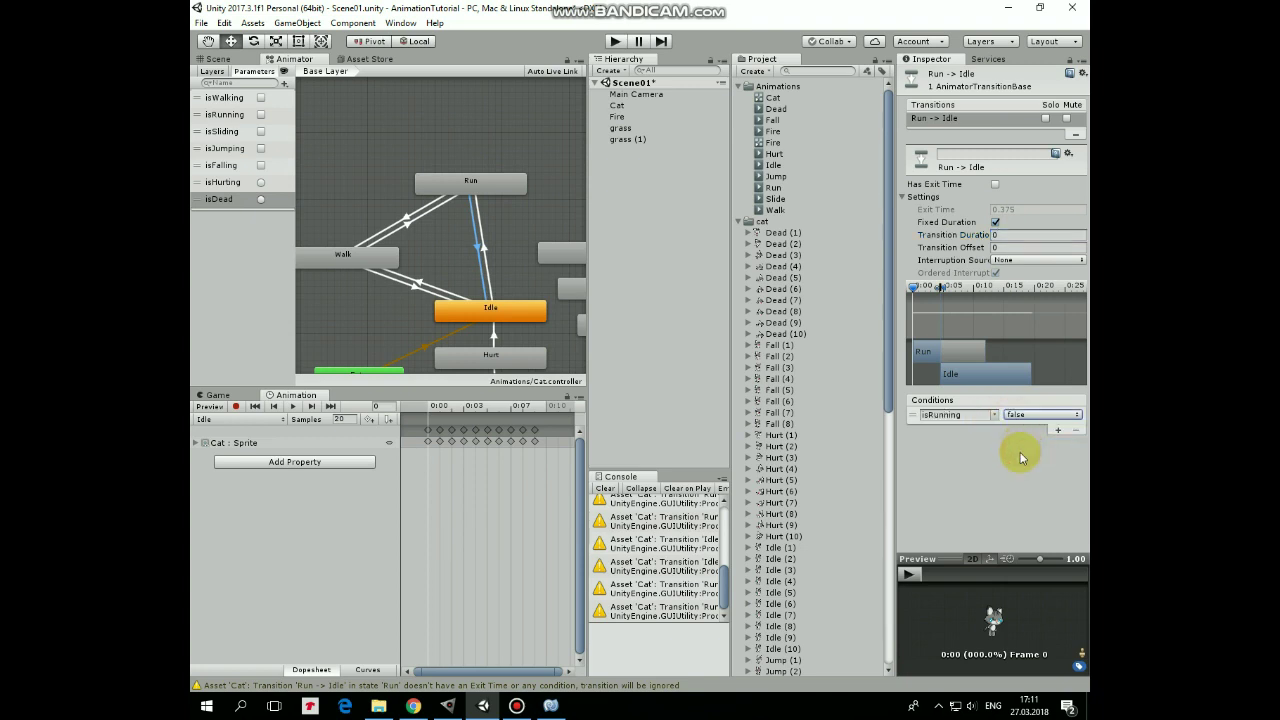
Move Slide beside Run and add an instant Run to Slide transition on isSliding true.
middle_click_drag(526, 215, 413, 227)
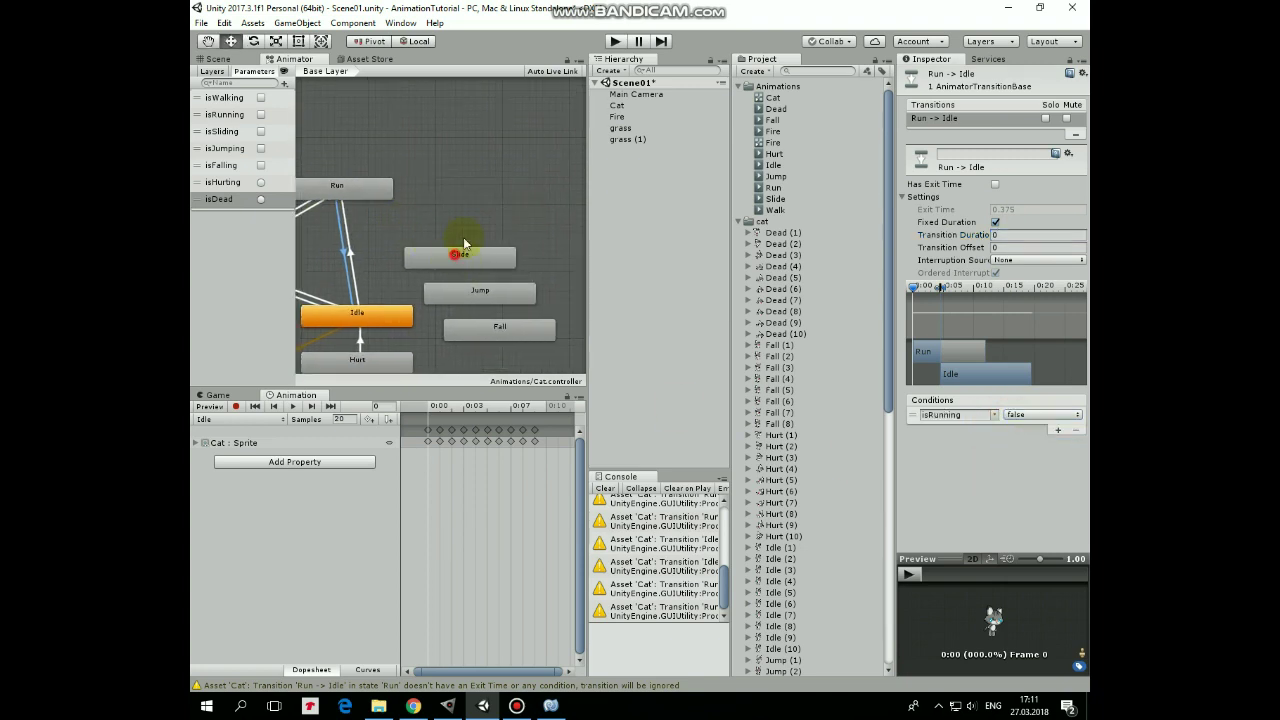
left_click_drag(457, 254, 501, 195)
left_click(405, 194)
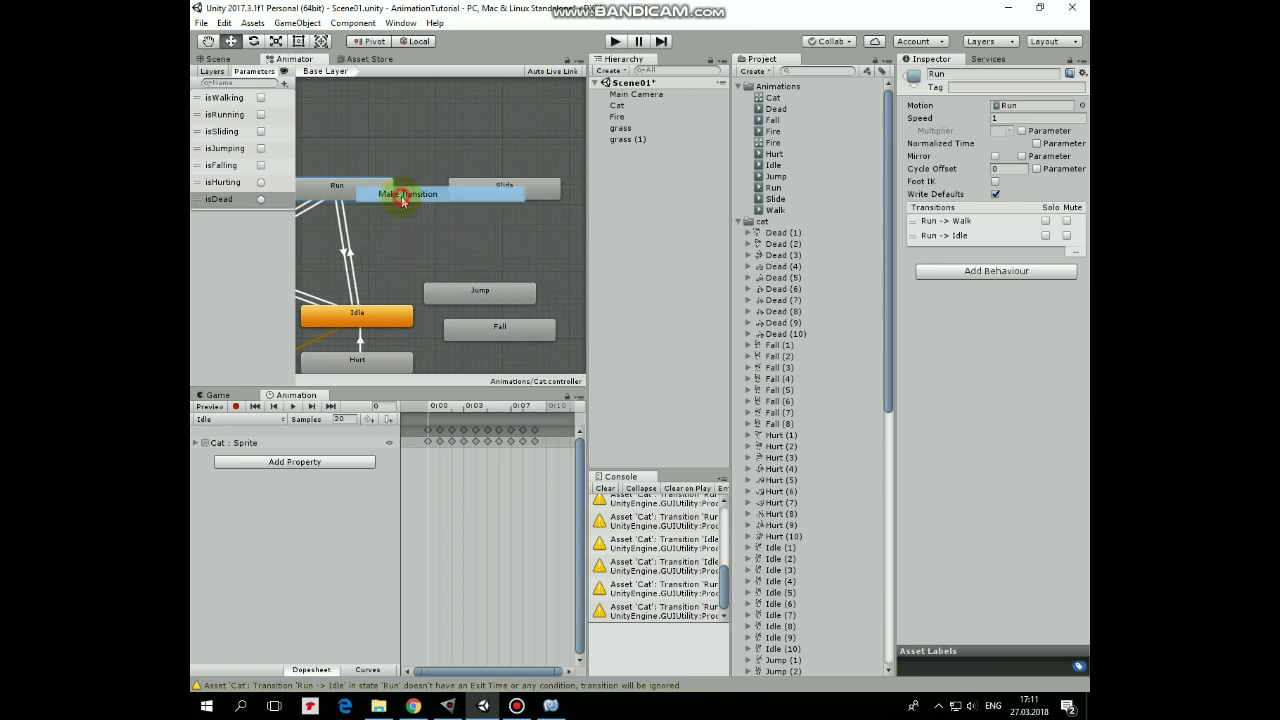
left_click(491, 189)
left_click(423, 192)
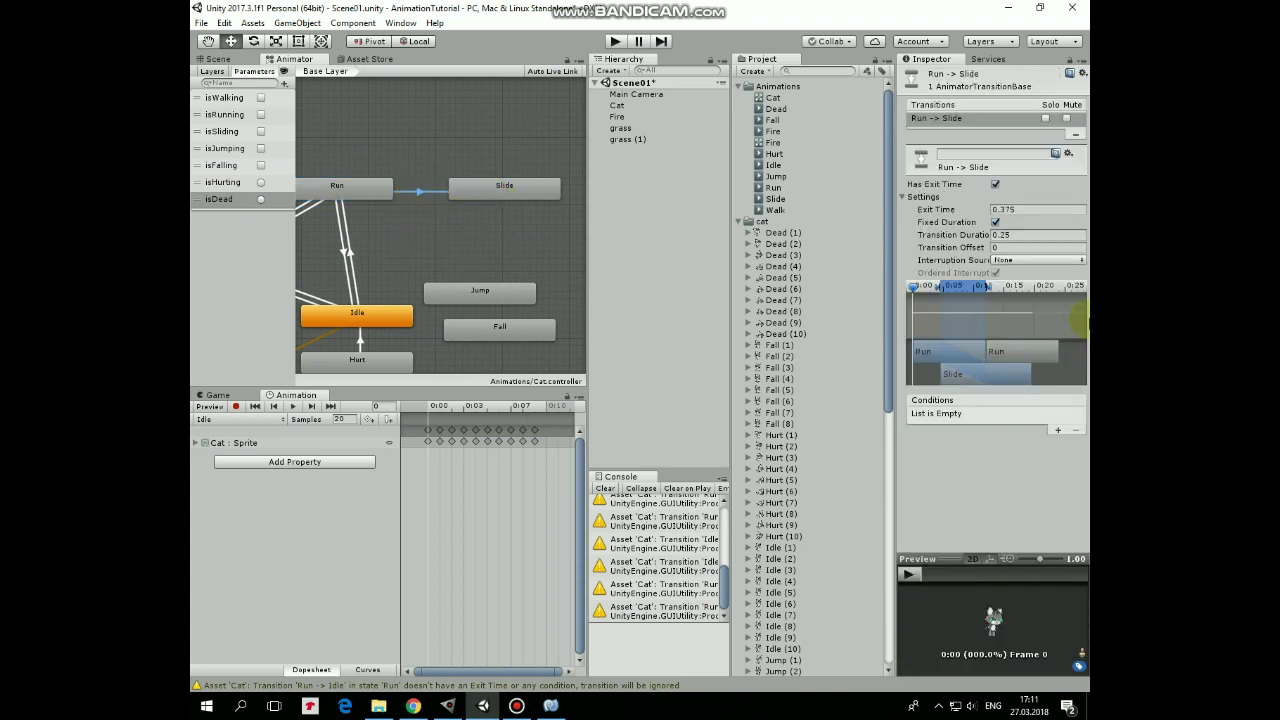
left_click(995, 184)
left_click(1020, 234)
type("0")
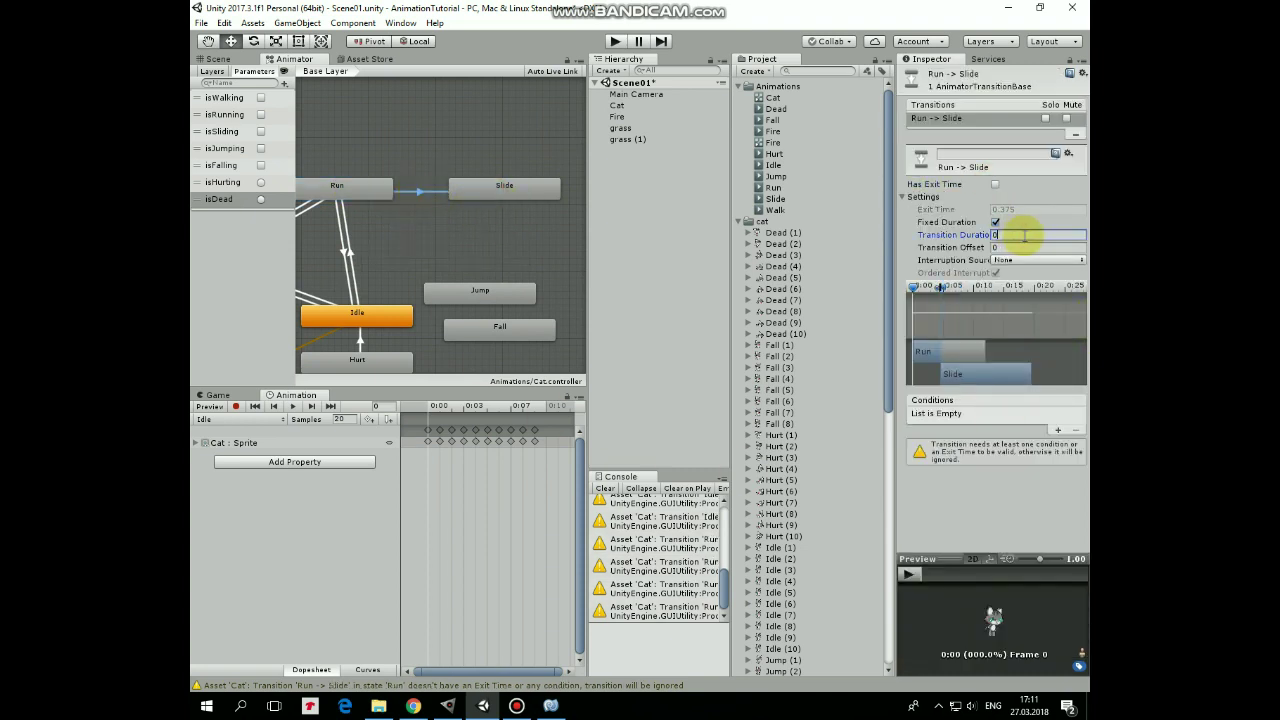
left_click(1058, 430)
left_click(999, 420)
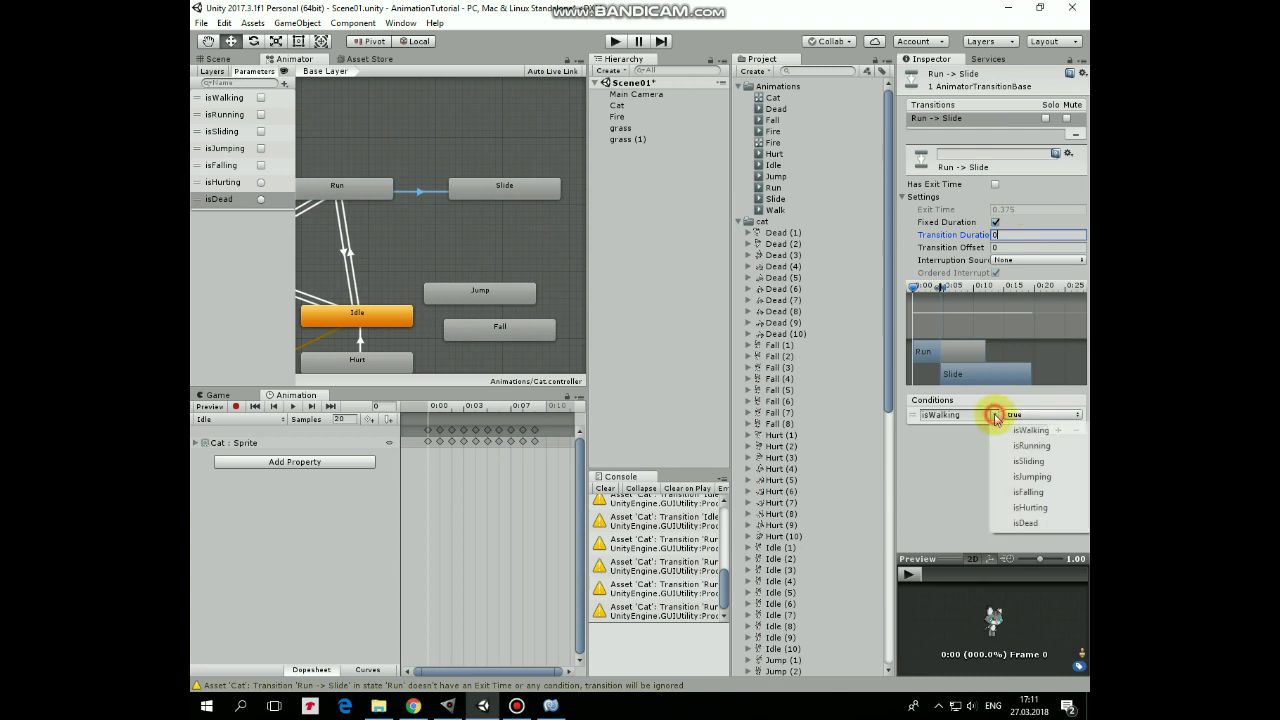
left_click(1020, 491)
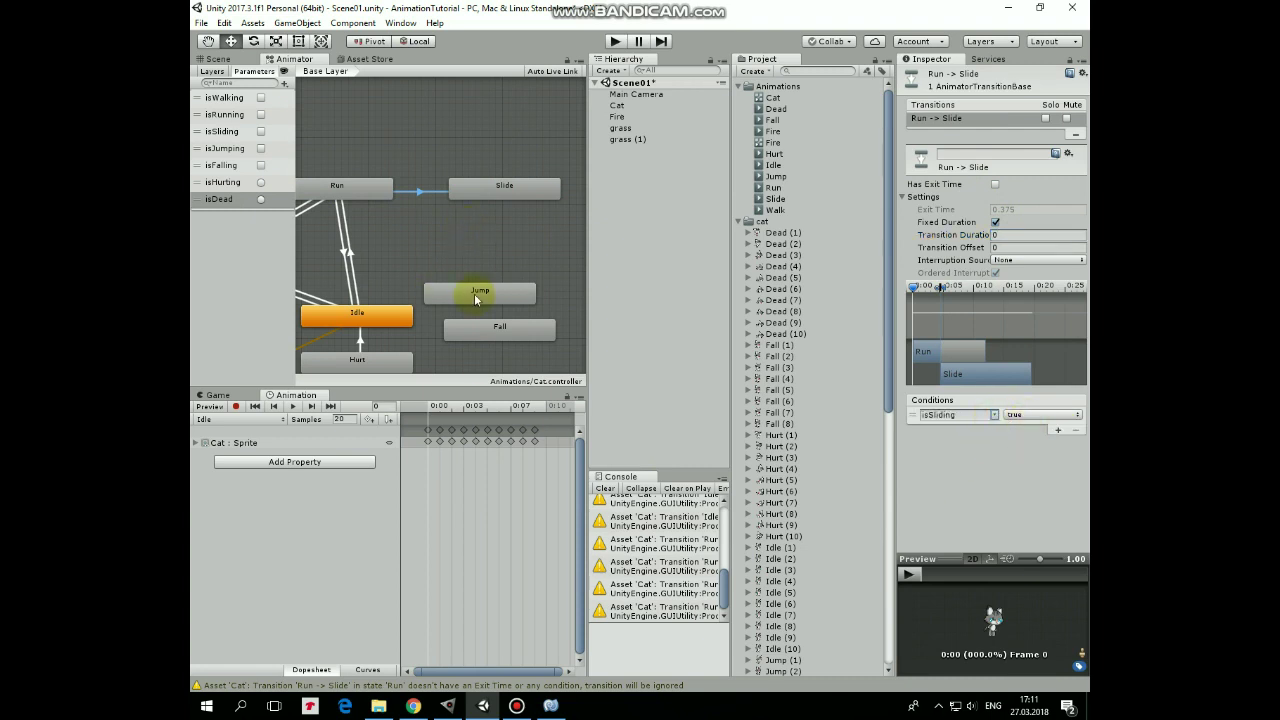
Add an instant Slide to Idle transition, no exit time, requiring isSliding false.
left_click_drag(480, 291, 531, 349)
right_click(500, 186)
left_click(510, 199)
left_click(395, 313)
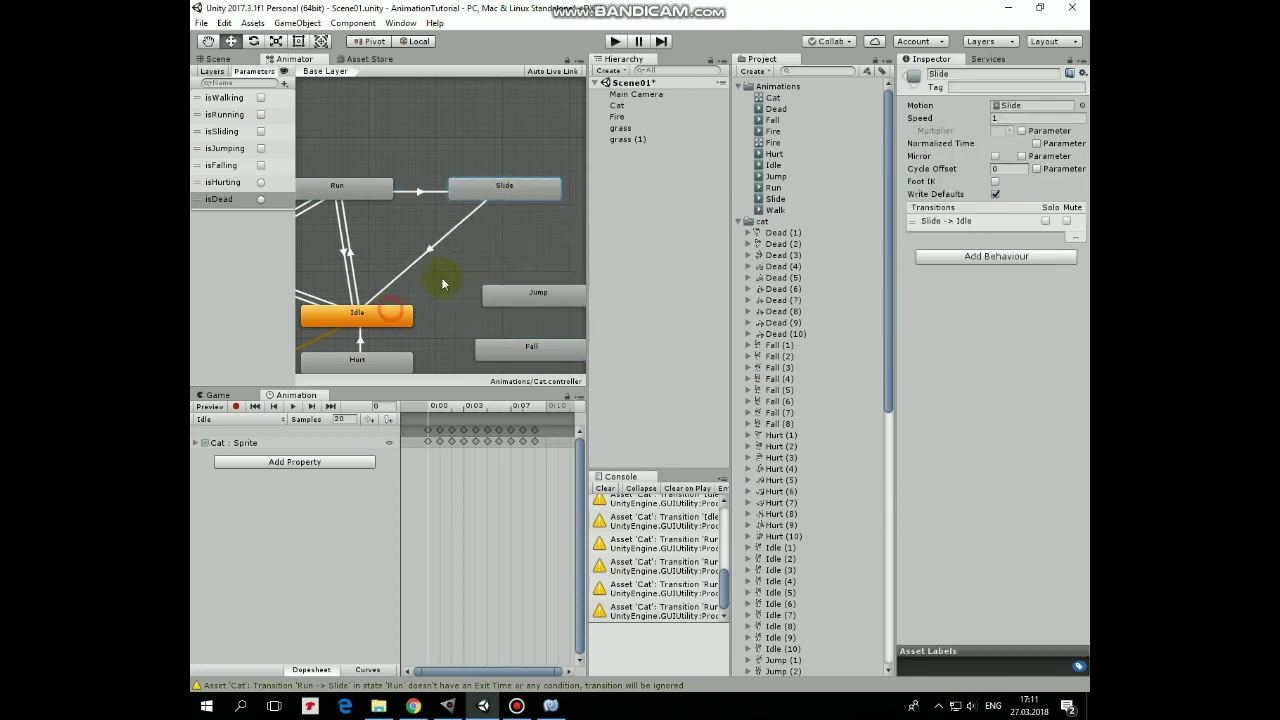
left_click(429, 251)
left_click(996, 186)
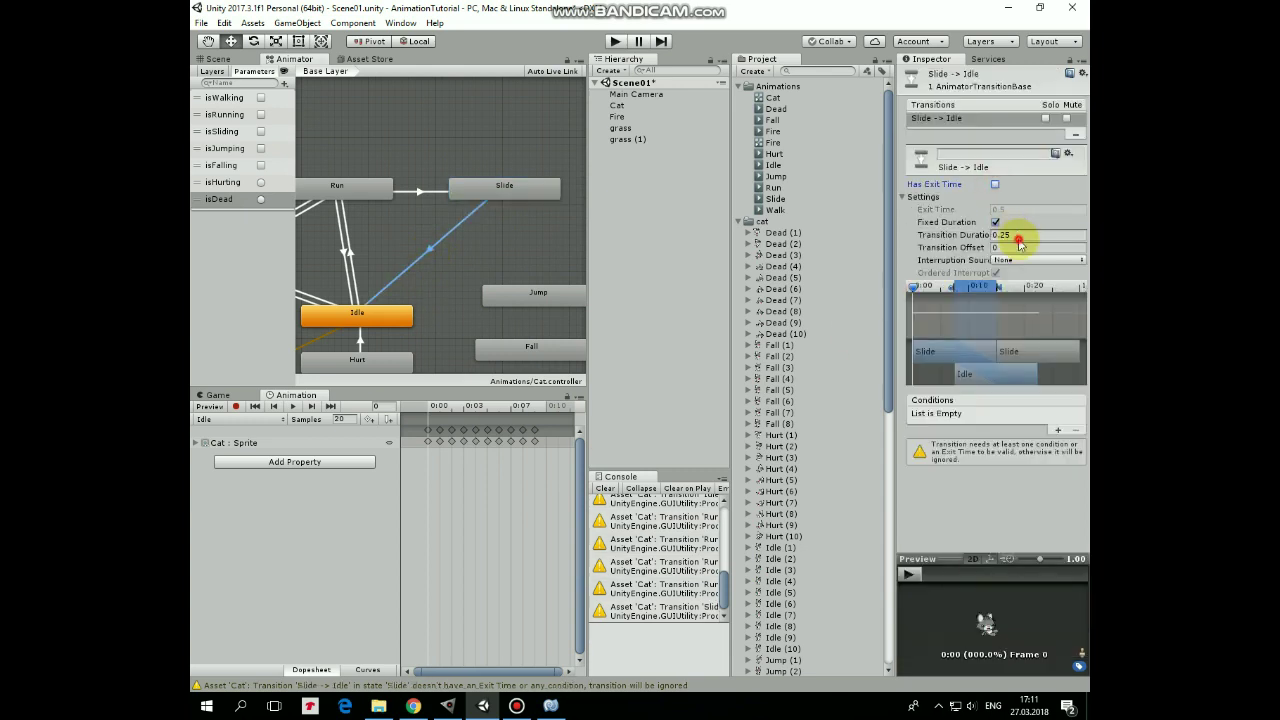
left_click(1010, 234)
type("0")
left_click(1057, 430)
left_click(994, 414)
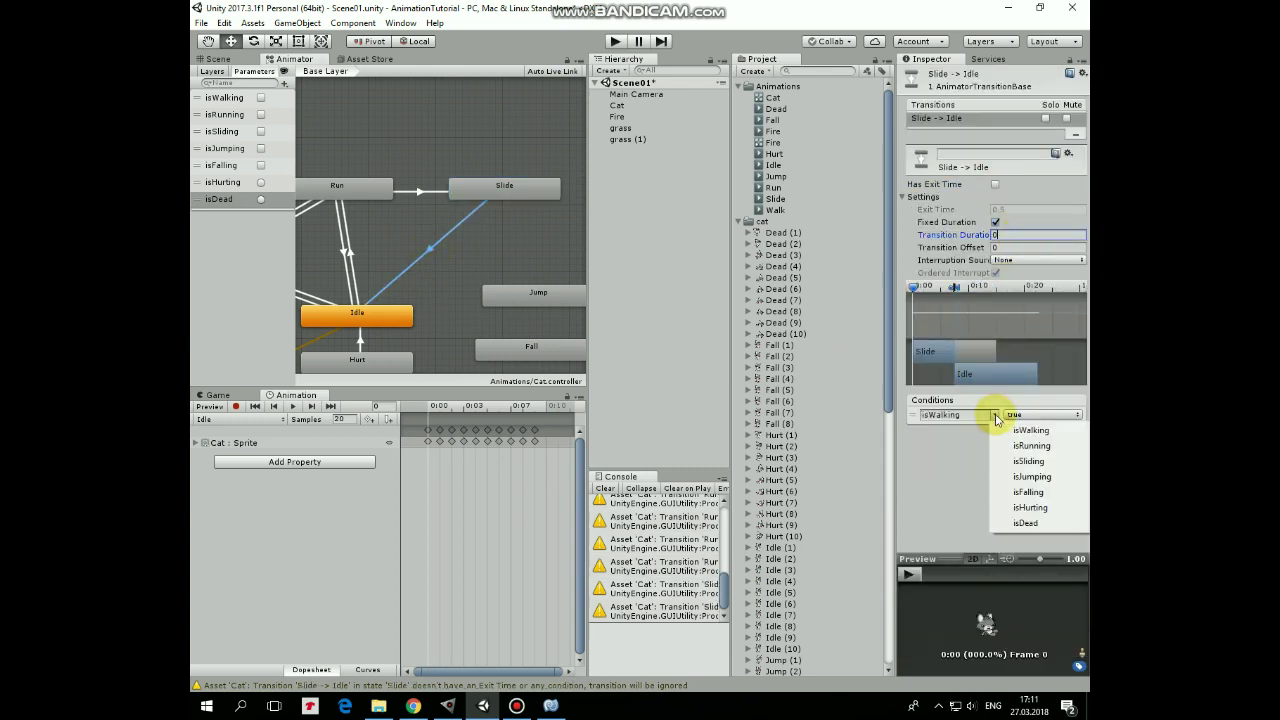
left_click(1010, 455)
left_click(1040, 414)
left_click(1030, 432)
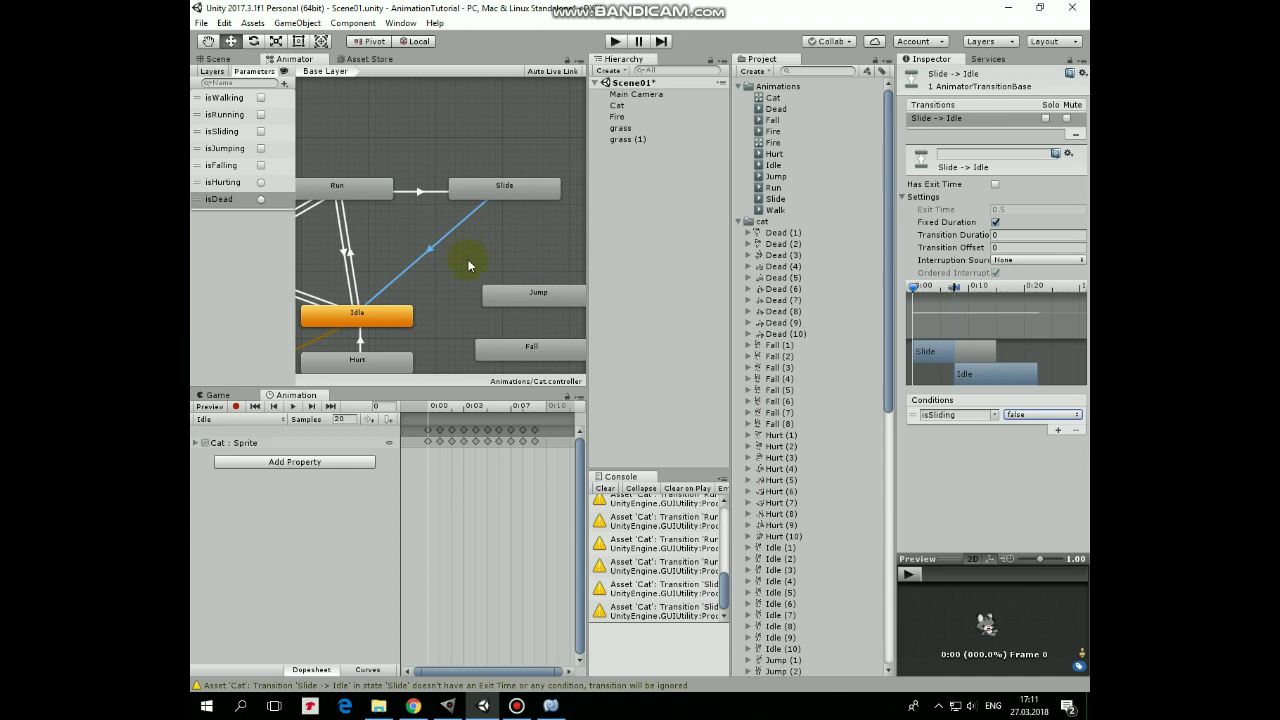
Add an Idle→Jump transition with no exit time, duration 0 and condition isJumping.
left_click_drag(524, 299, 510, 280)
left_click_drag(434, 303, 472, 291, "alt")
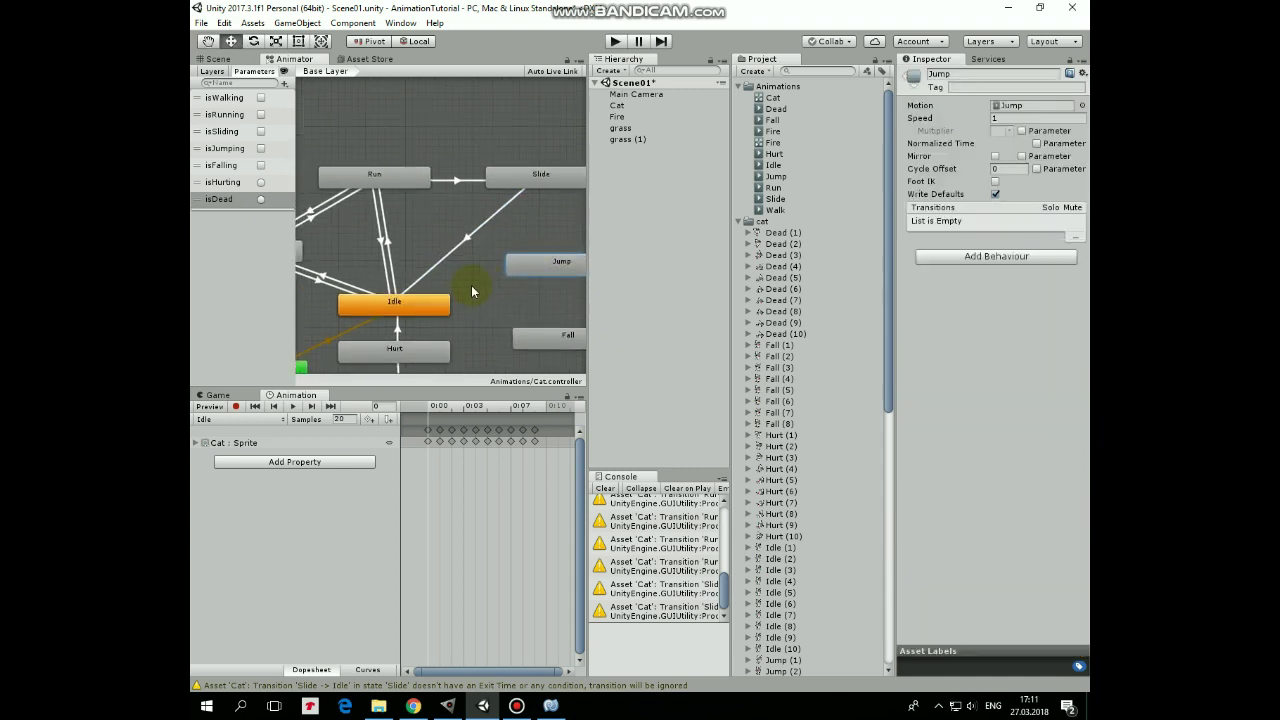
right_click(380, 305)
left_click(402, 313)
left_click(514, 270)
left_click(482, 286)
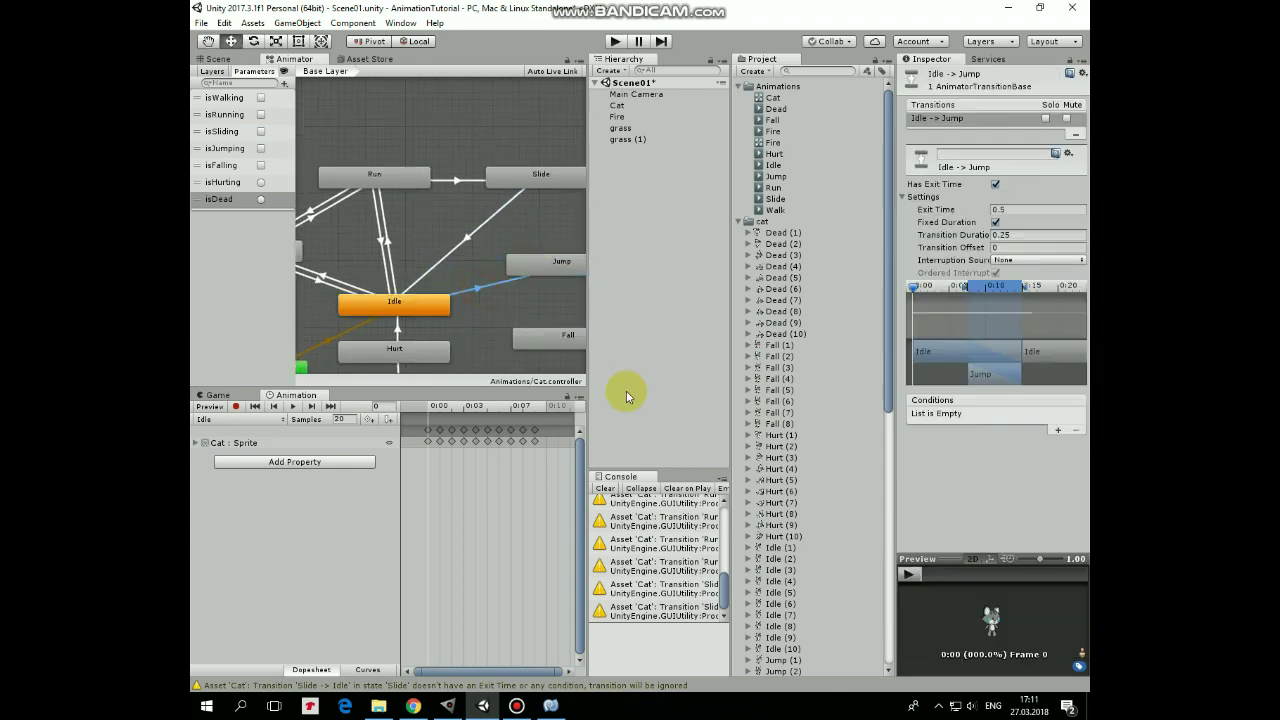
left_click(995, 184)
left_click(1040, 234)
type("0")
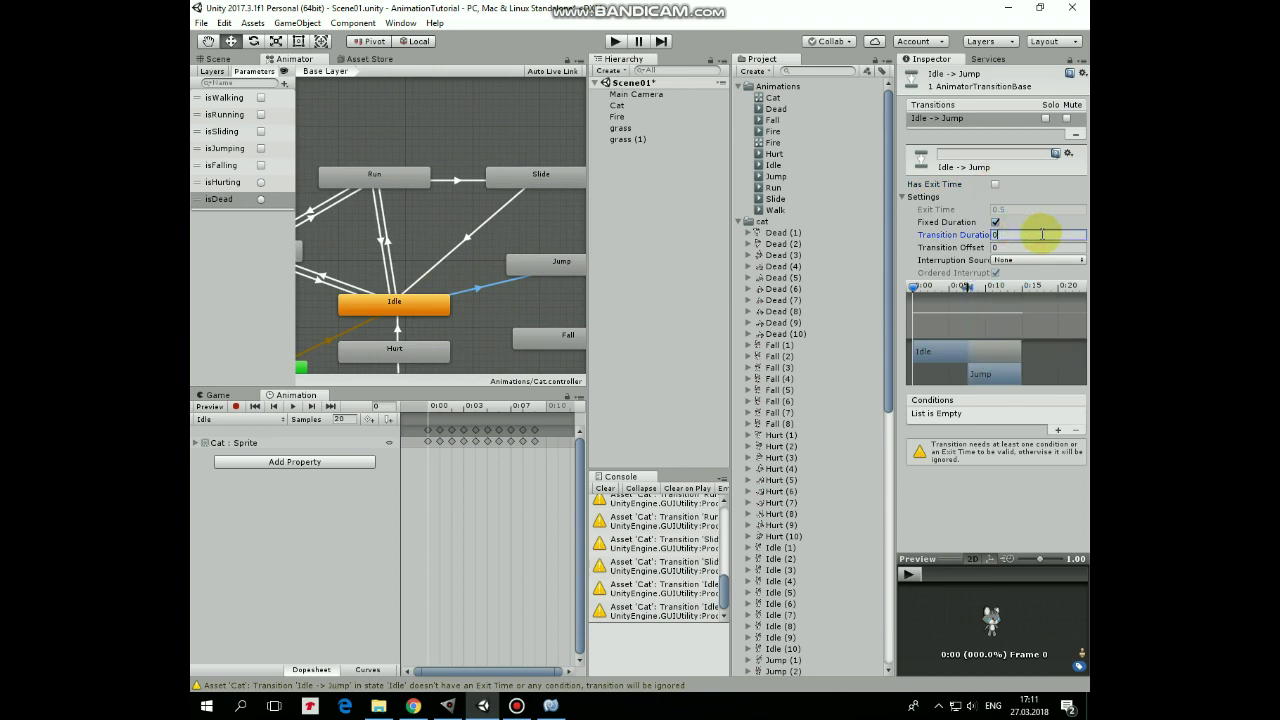
left_click(1058, 432)
left_click(988, 414)
left_click(1006, 478)
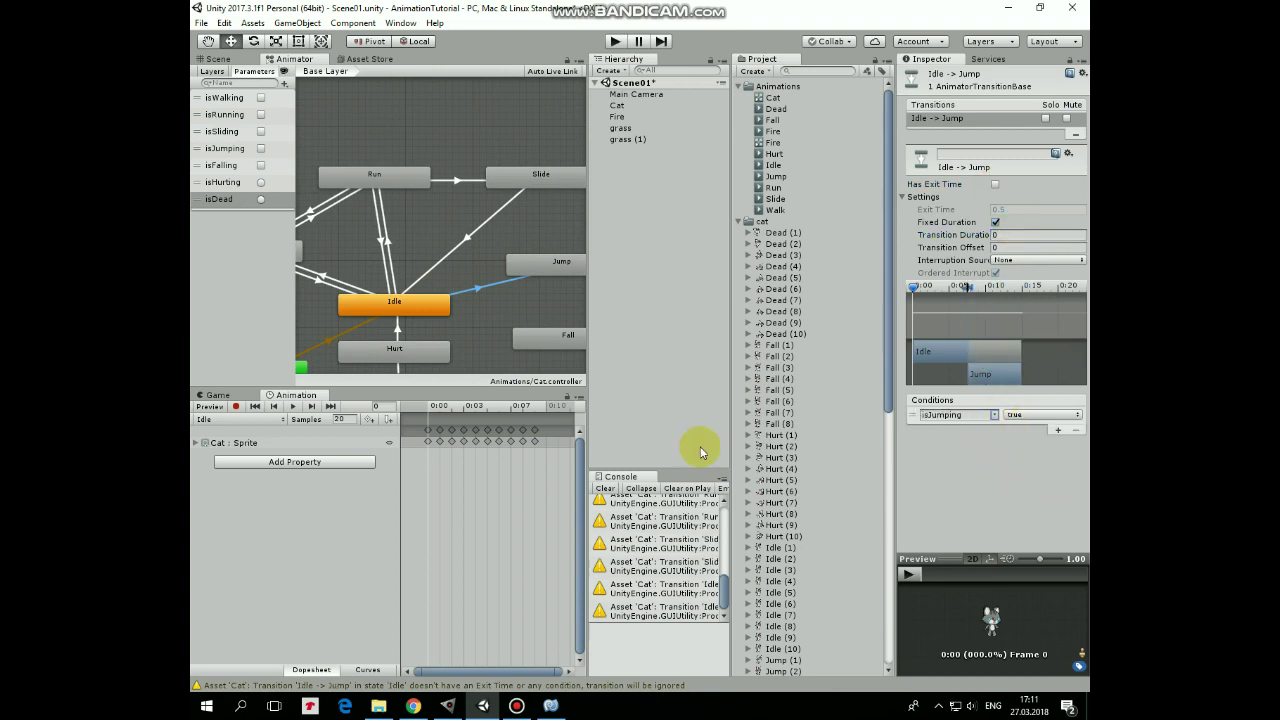
Add a Walk→Jump transition with no exit time, duration 0 and condition isJumping.
middle_click_drag(371, 261, 428, 257)
right_click(333, 249)
left_click(380, 260)
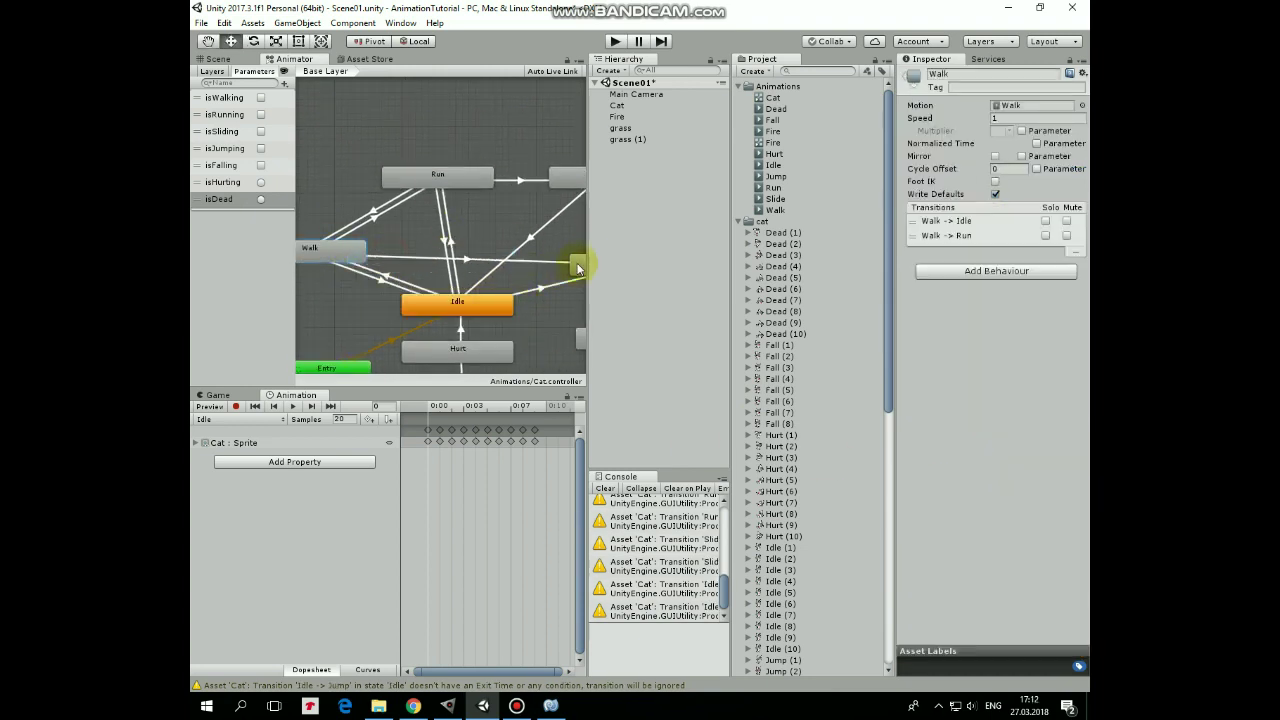
left_click(578, 268)
middle_click_drag(559, 304, 471, 284)
left_click(378, 245)
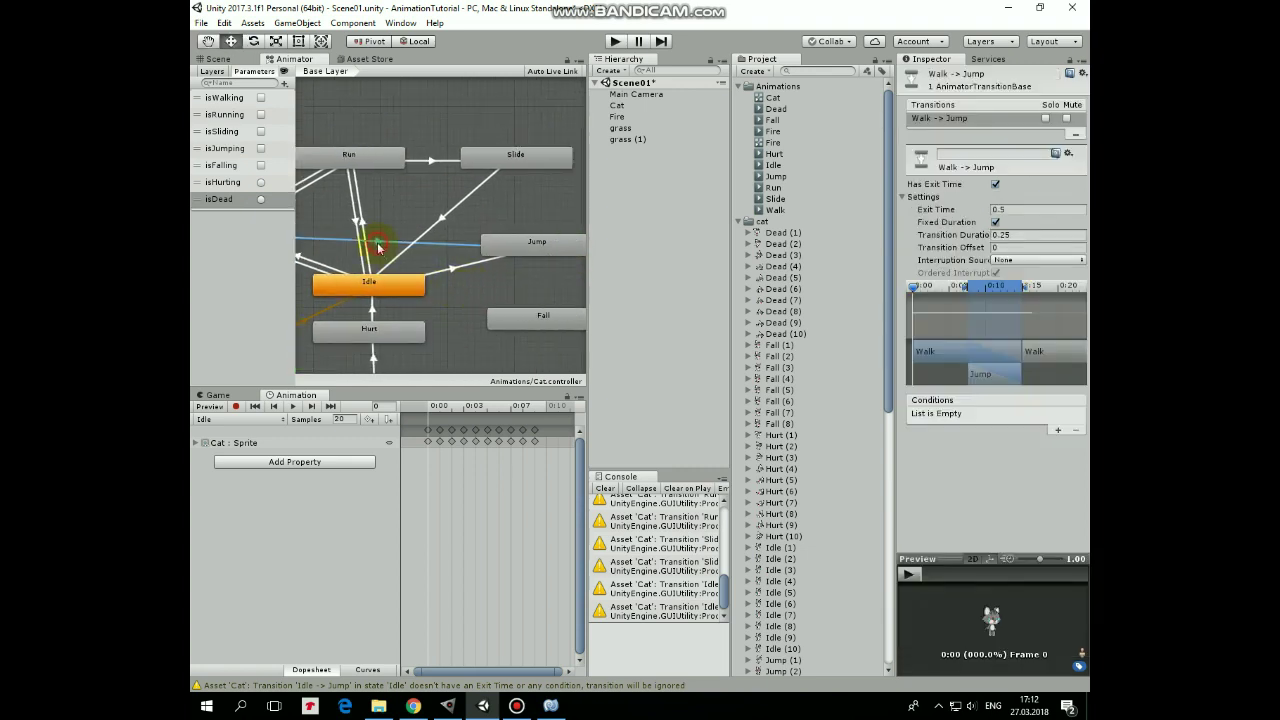
left_click(995, 184)
left_click(1010, 235)
type("0")
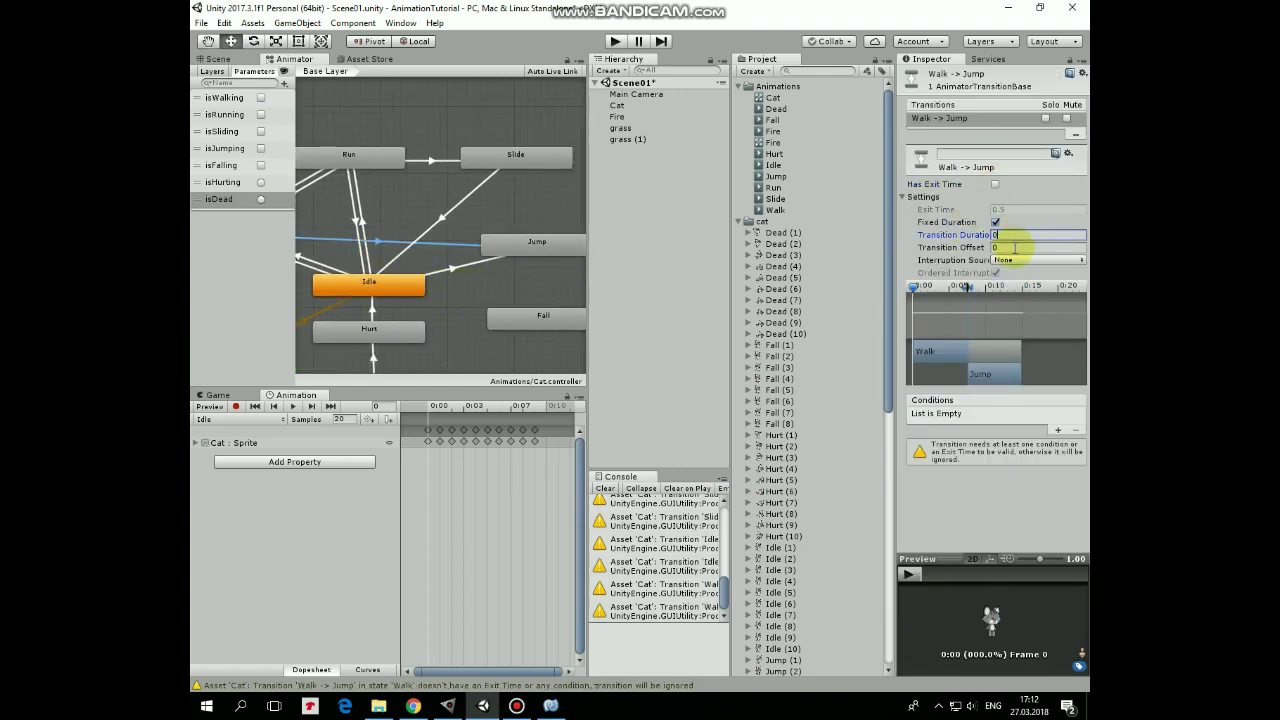
left_click(1060, 430)
left_click(995, 415)
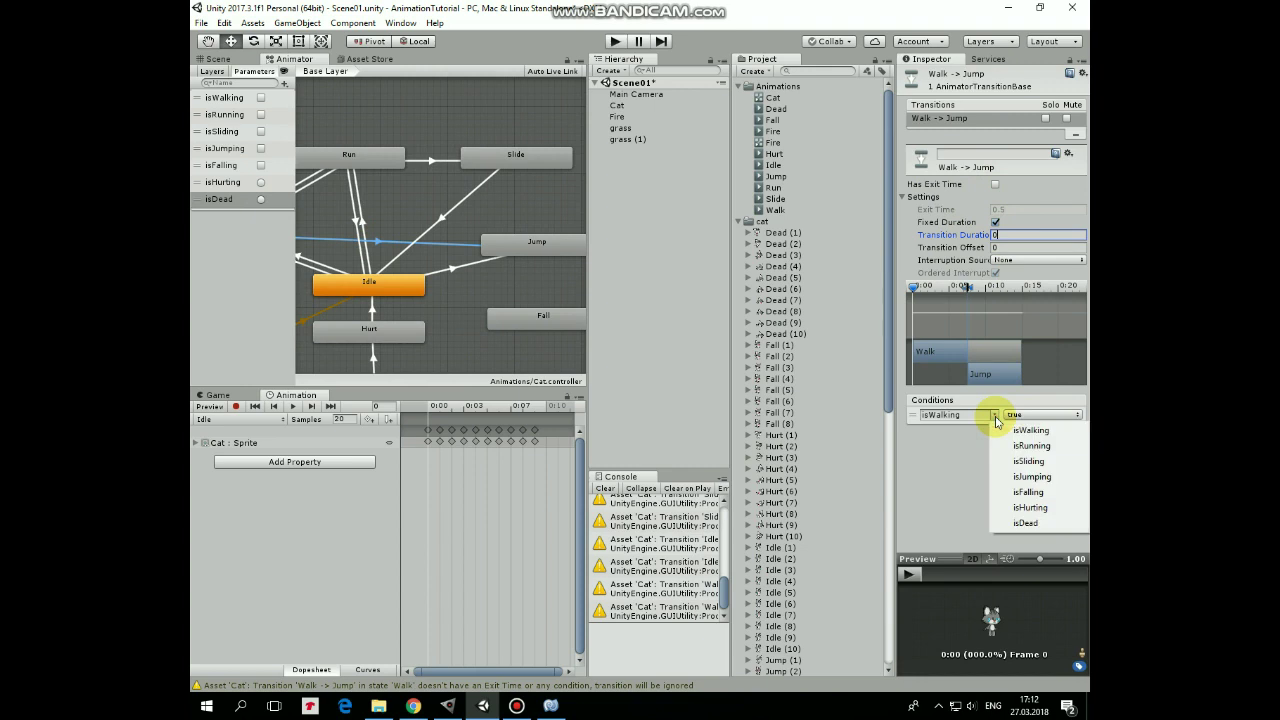
left_click(1025, 477)
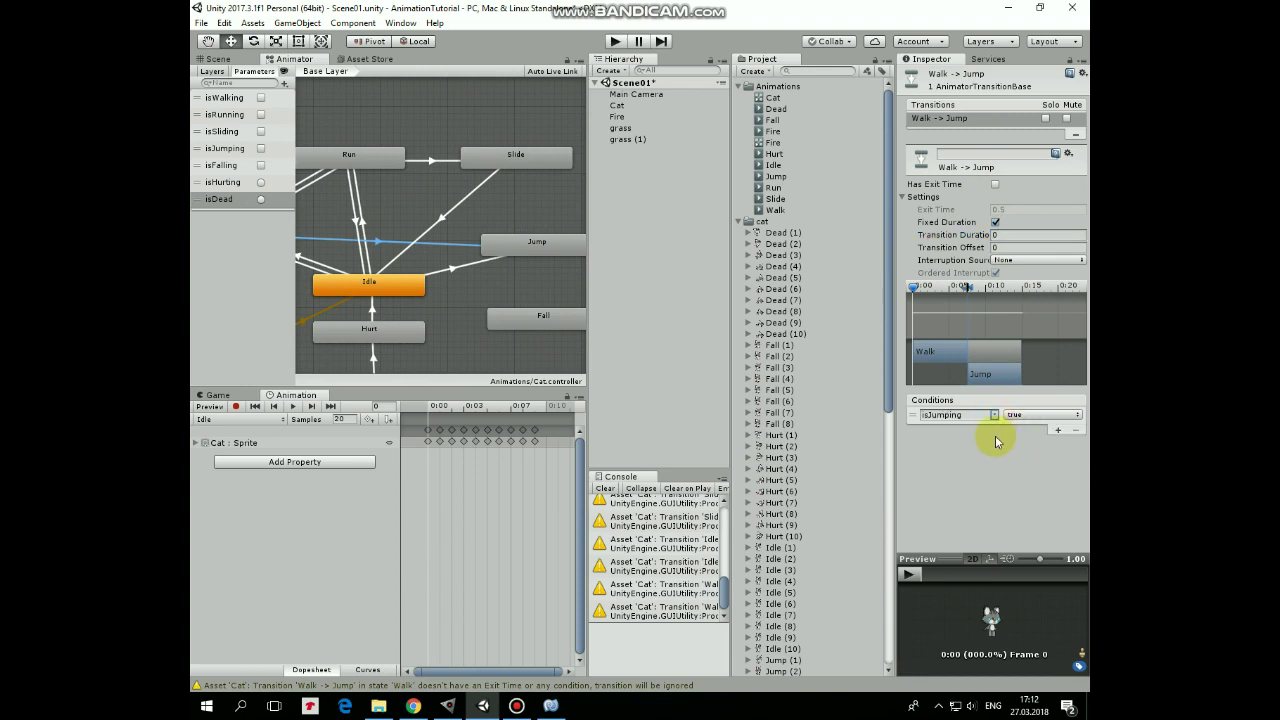
Add a Run→Jump transition with no exit time, duration 0 and condition isJumping.
right_click(371, 160)
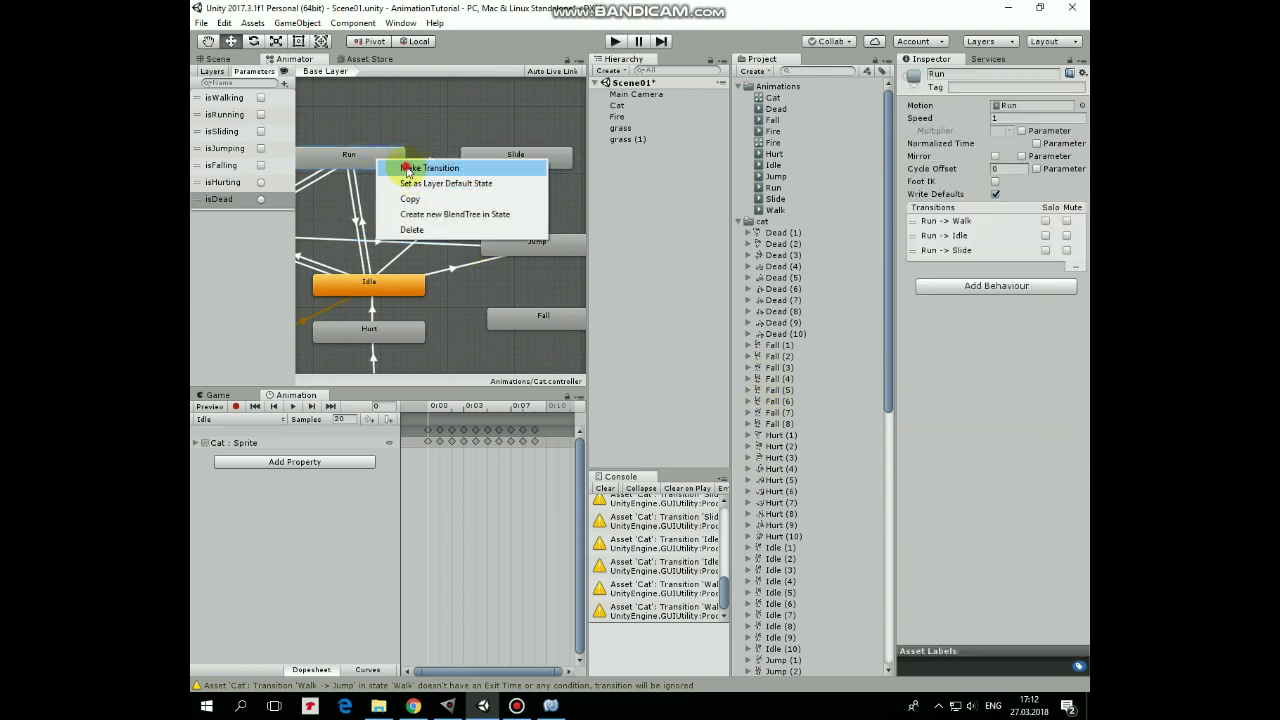
left_click(400, 166)
left_click(535, 253)
left_click(441, 206)
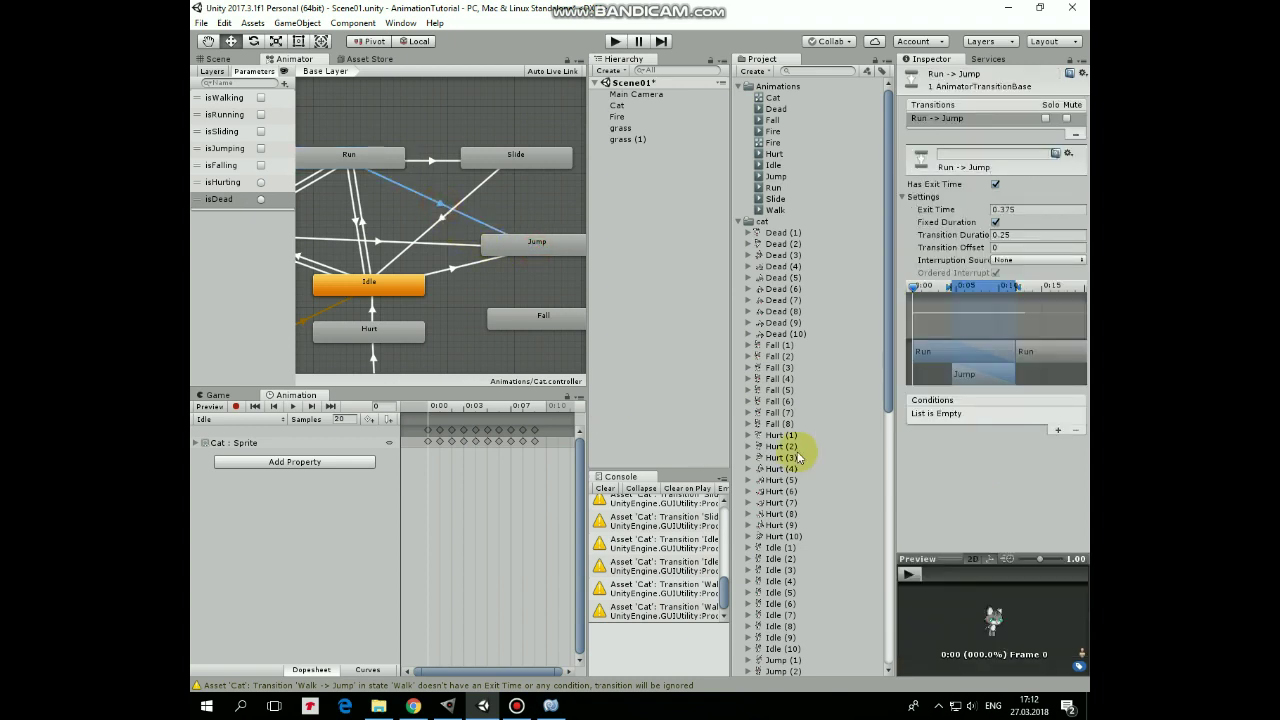
left_click(995, 184)
left_click(1008, 234)
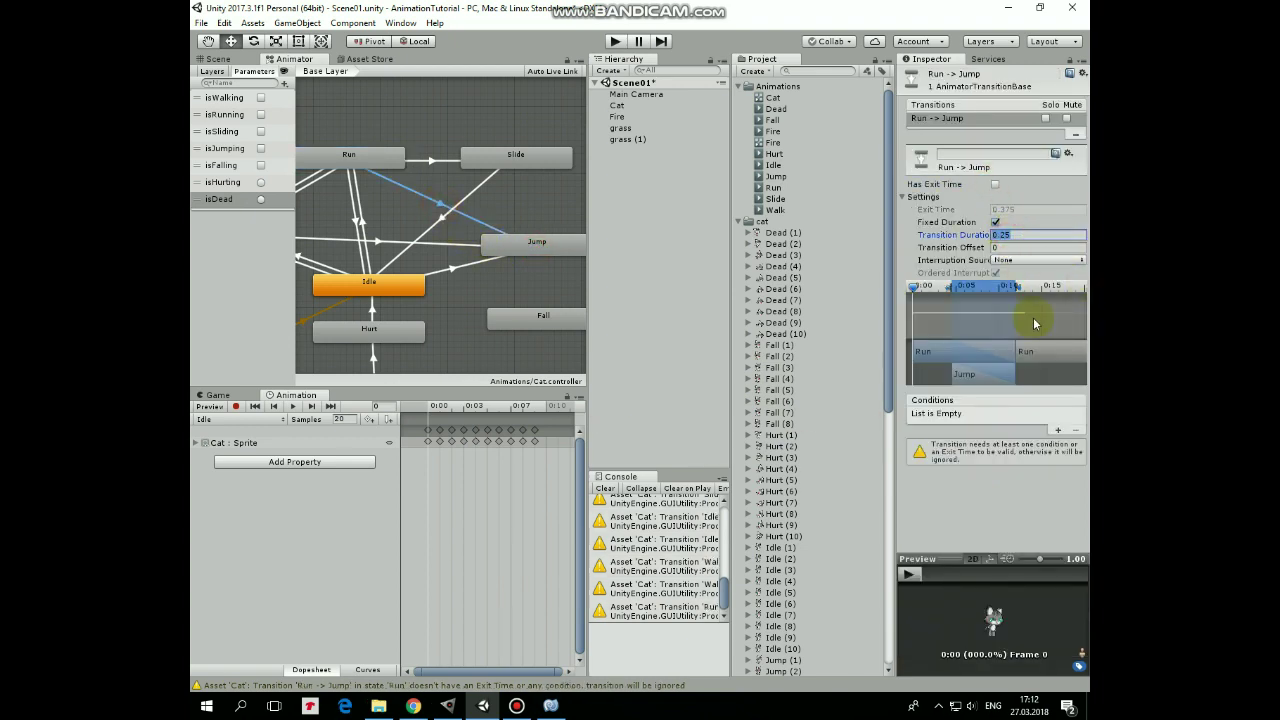
type("0")
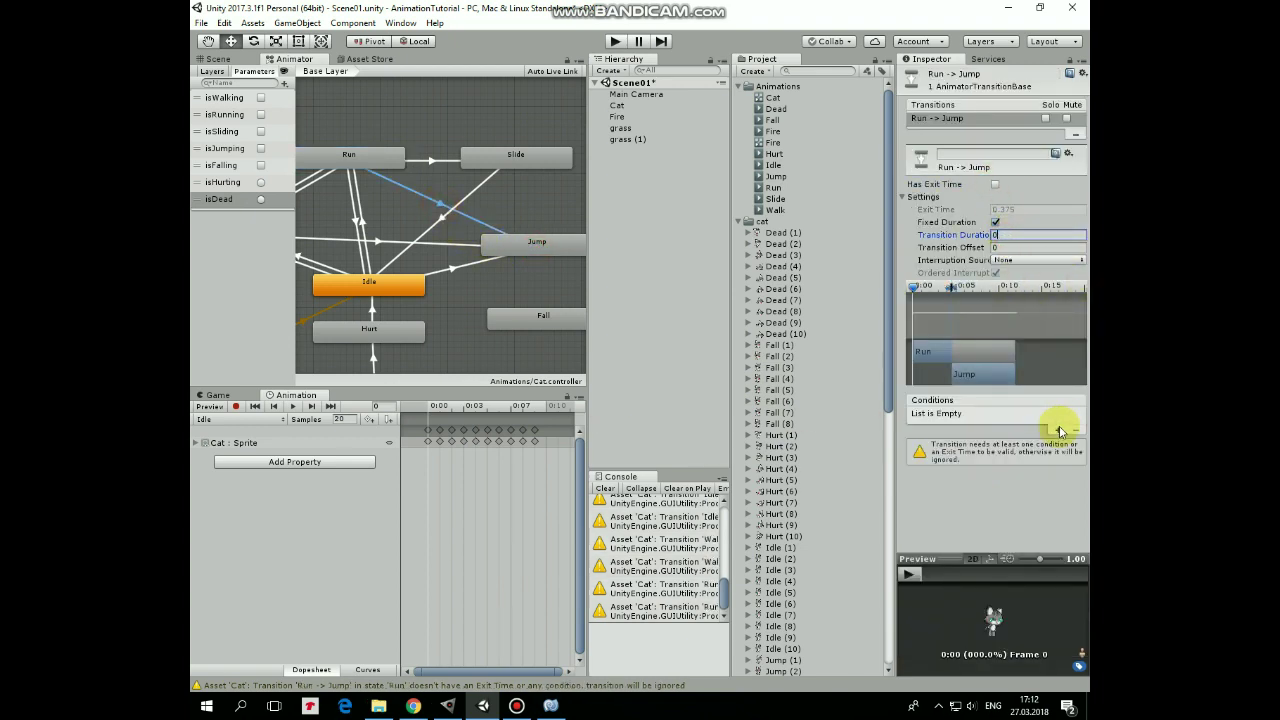
left_click(1059, 428)
left_click(993, 418)
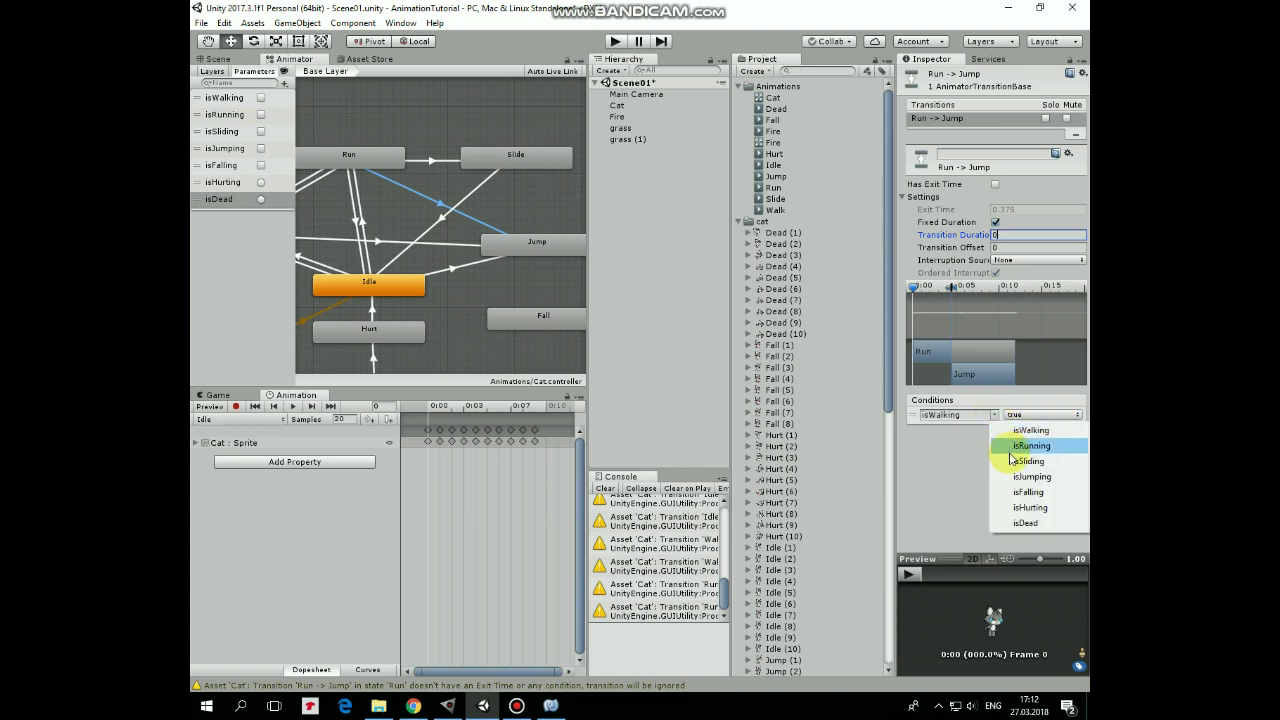
left_click(1016, 476)
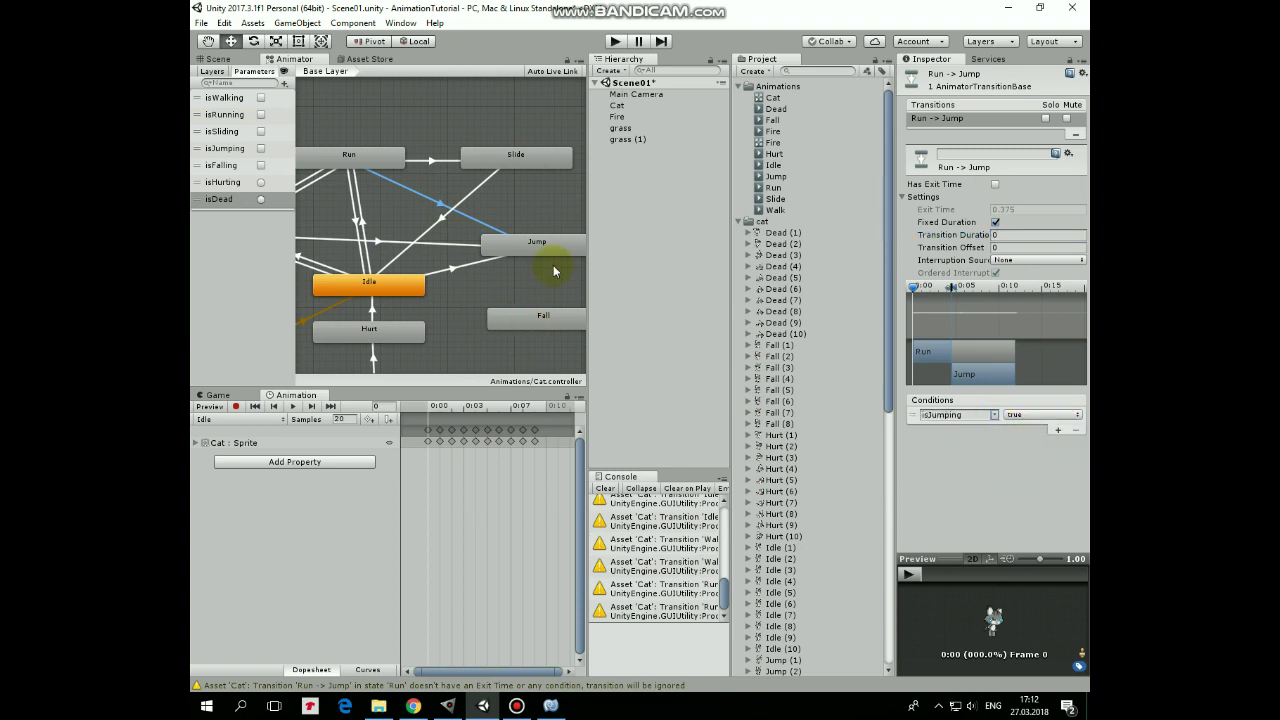
Add a Slide→Jump transition with no exit time, duration 0 and condition isJumping.
right_click(514, 157)
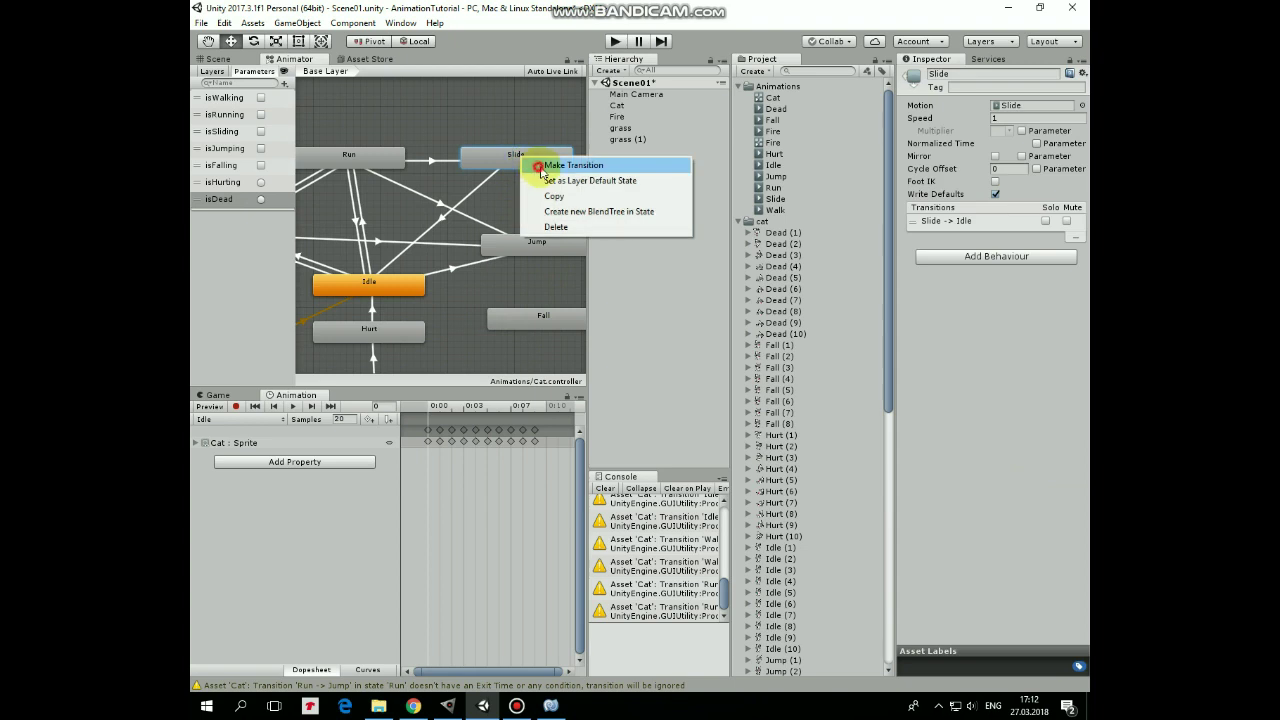
left_click(535, 161)
left_click(531, 244)
left_click(524, 205)
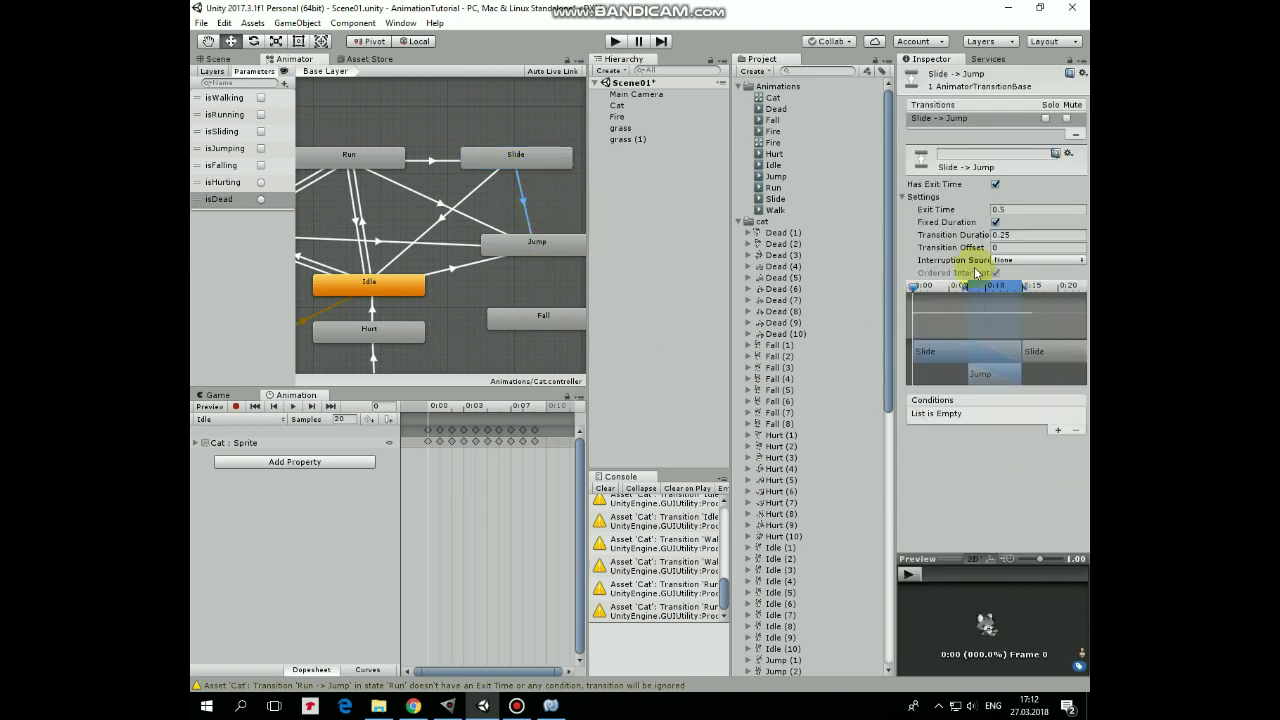
left_click(995, 183)
left_click(1012, 233)
type("0")
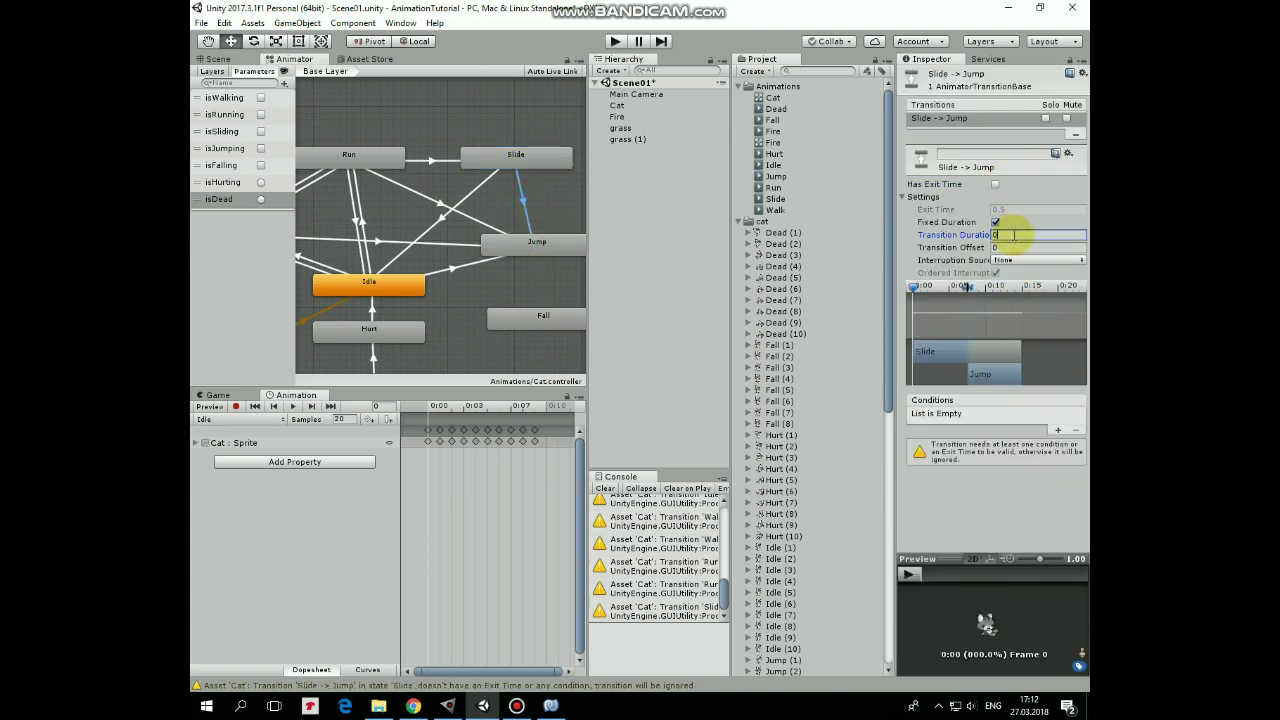
left_click(1057, 432)
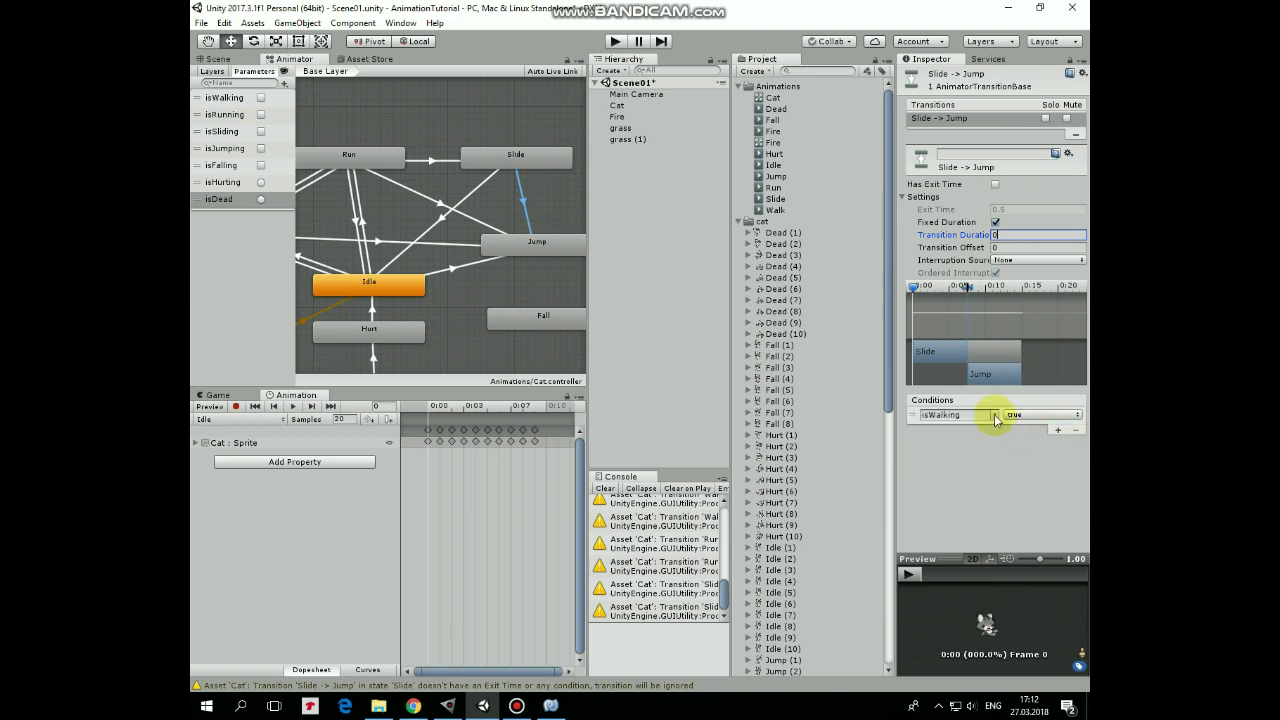
left_click(994, 414)
left_click(1010, 476)
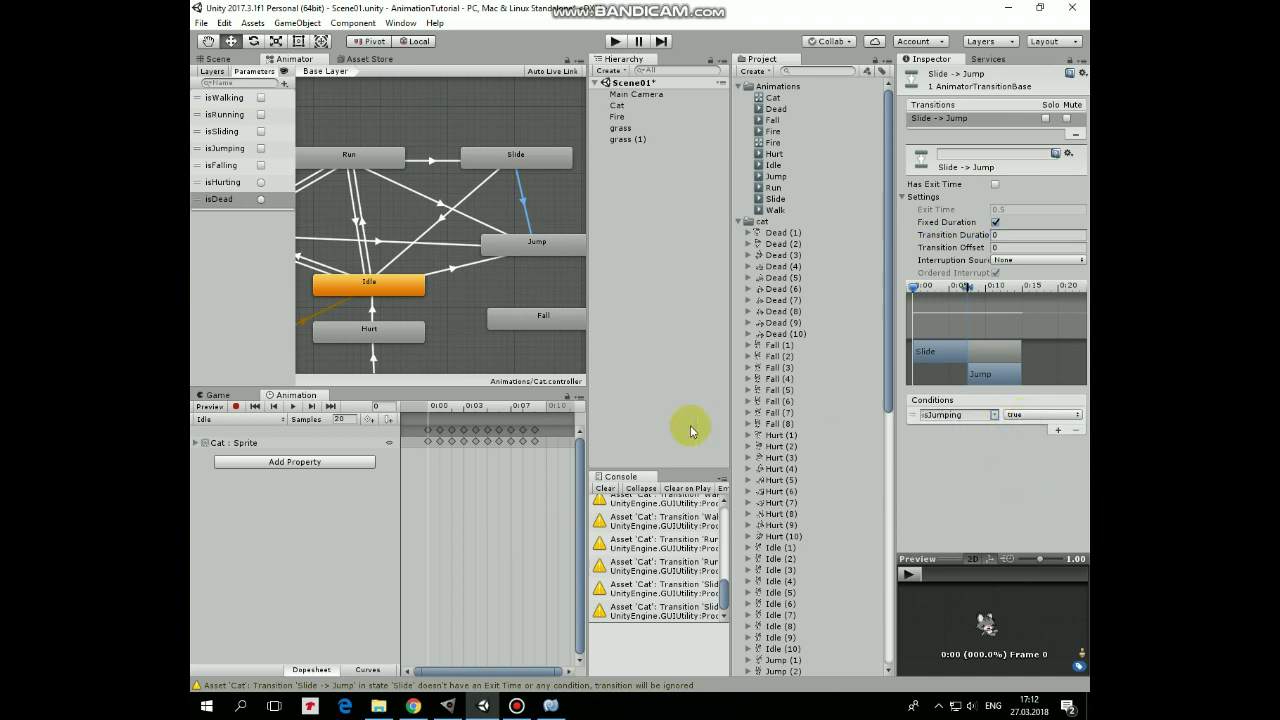
right_click(525, 243)
Add a Jump→Fall transition with no exit time, duration 0 and condition isFalling true.
left_click(575, 249)
left_click(541, 315)
left_click(540, 287)
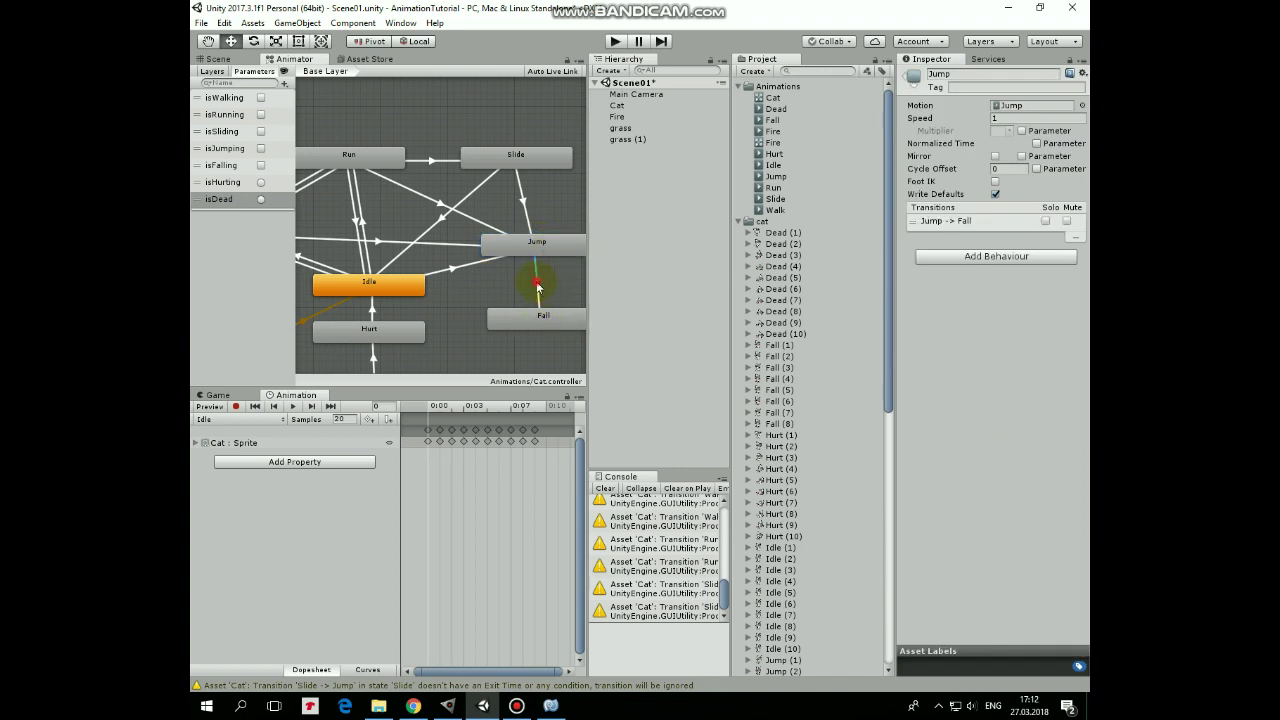
left_click(996, 182)
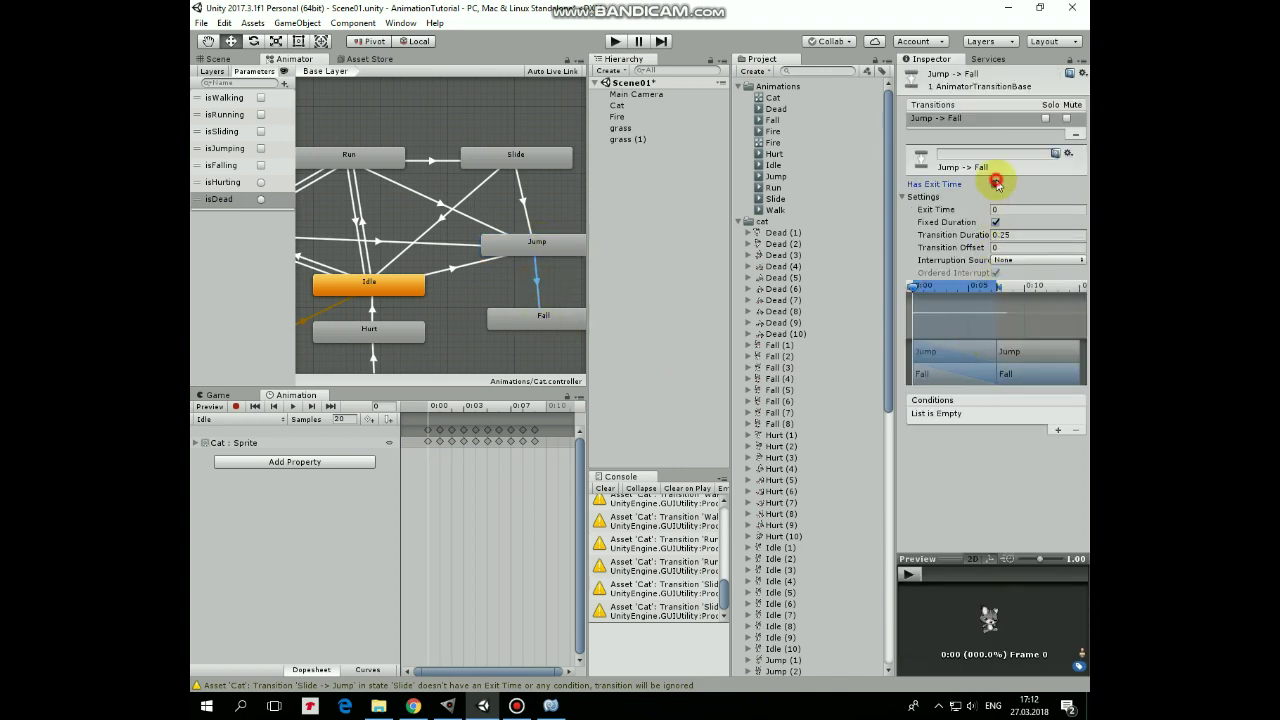
left_click(1004, 235)
type("0")
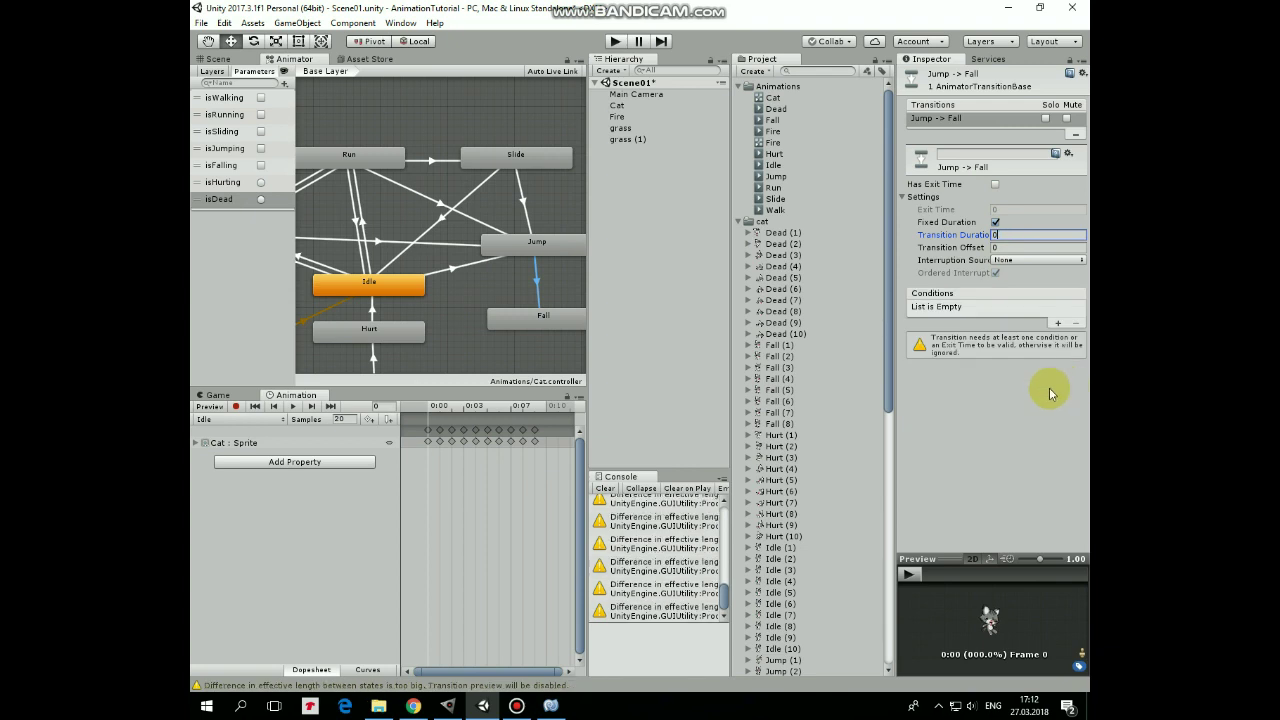
left_click(1058, 322)
left_click(997, 313)
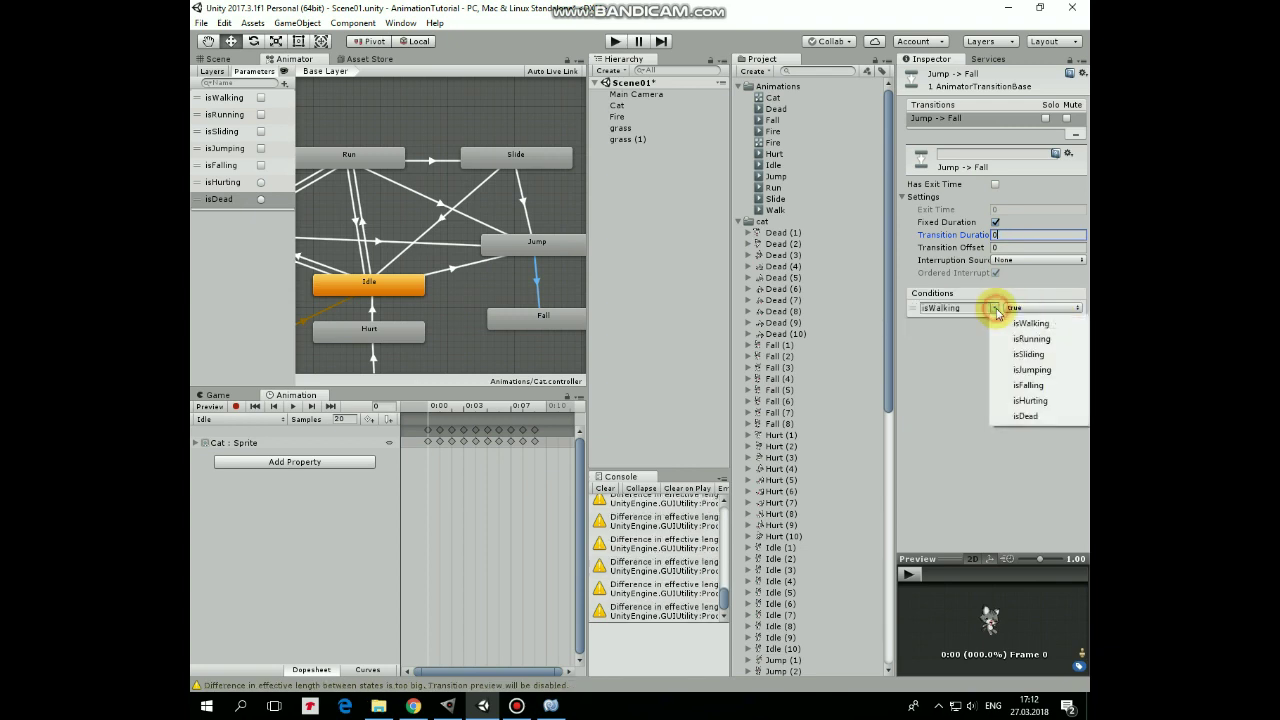
left_click(1012, 388)
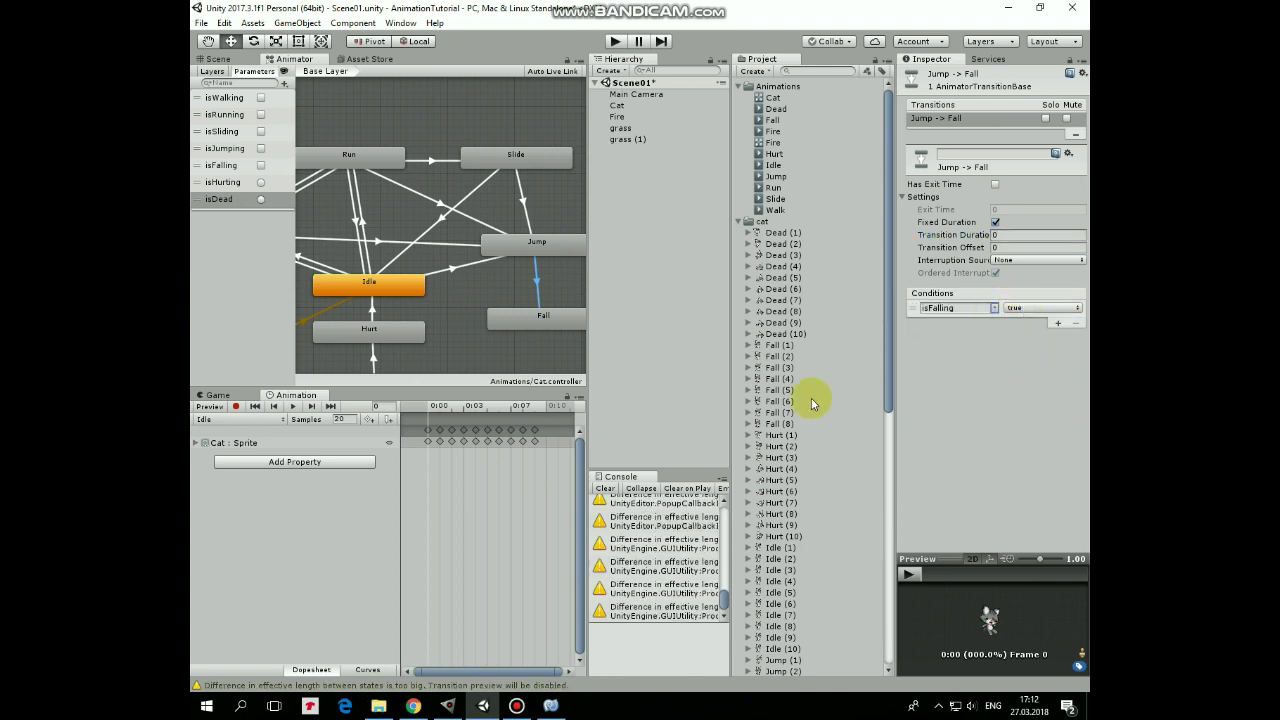
Add a Fall→Idle transition with duration 0 and condition isFalling false.
right_click(525, 316)
left_click(507, 318)
right_click(507, 318)
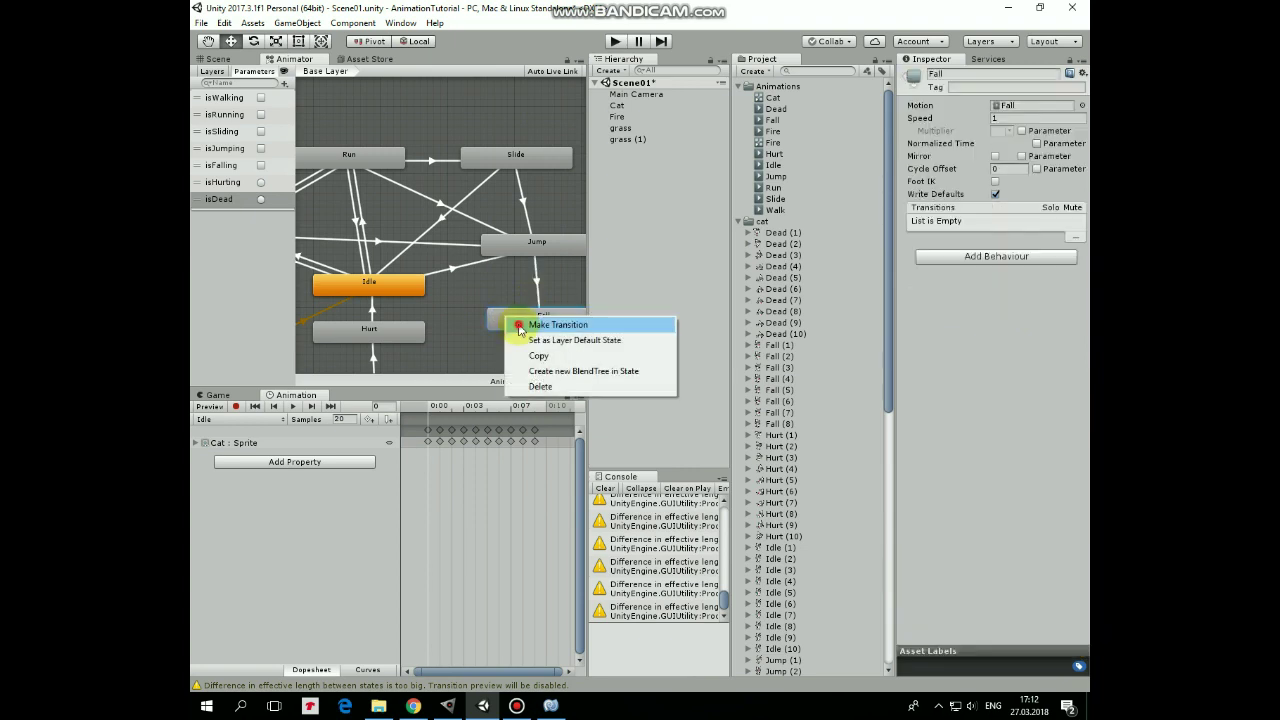
left_click(543, 326)
left_click(394, 284)
left_click(456, 302)
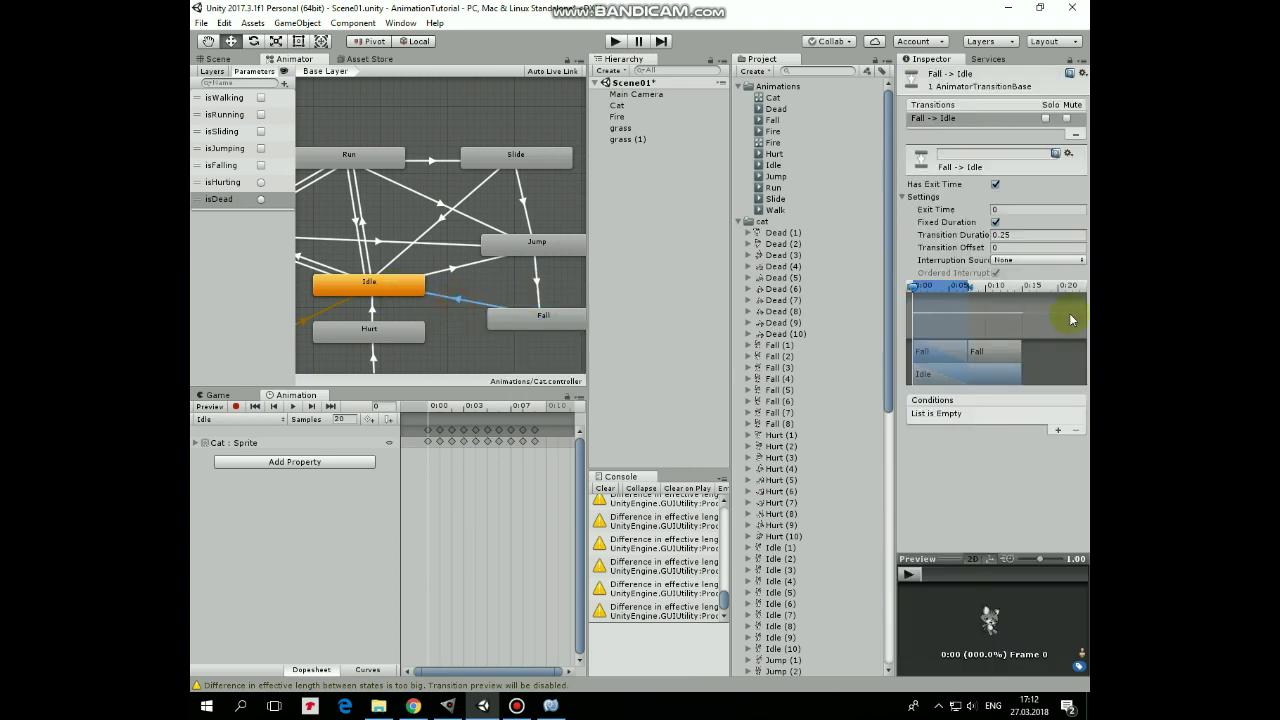
left_click(1014, 233)
type("0")
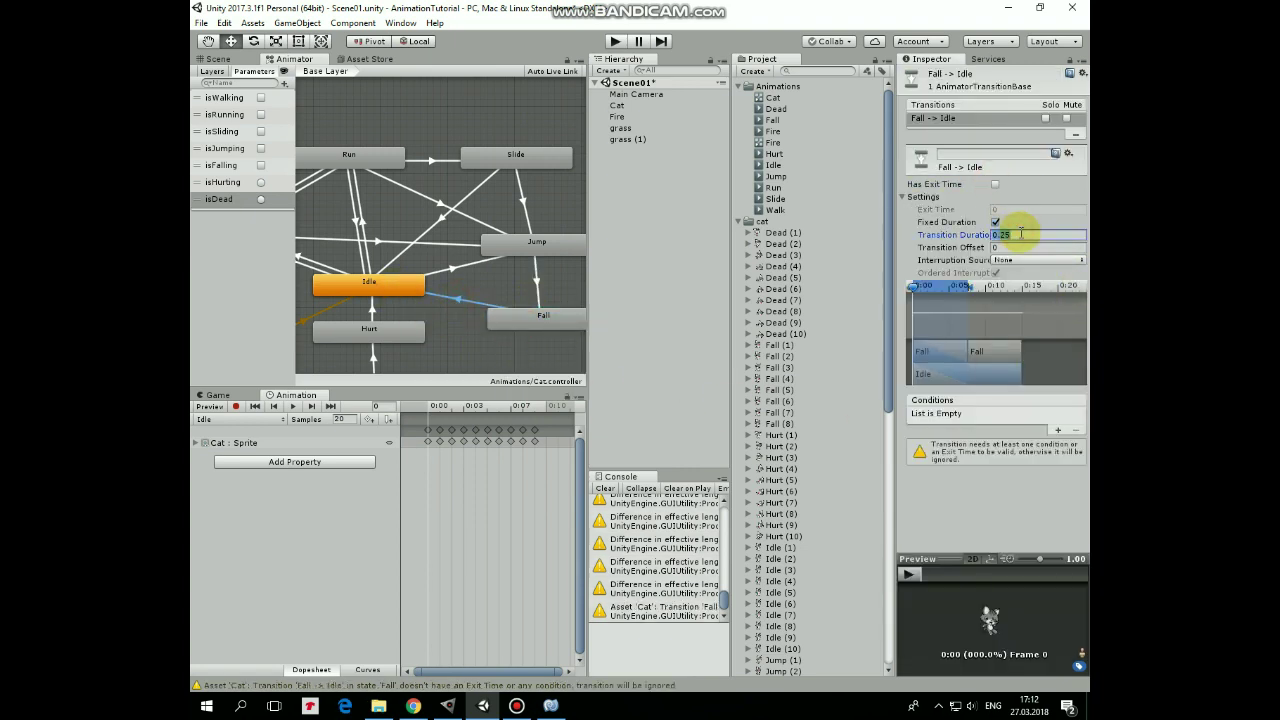
left_click(1058, 326)
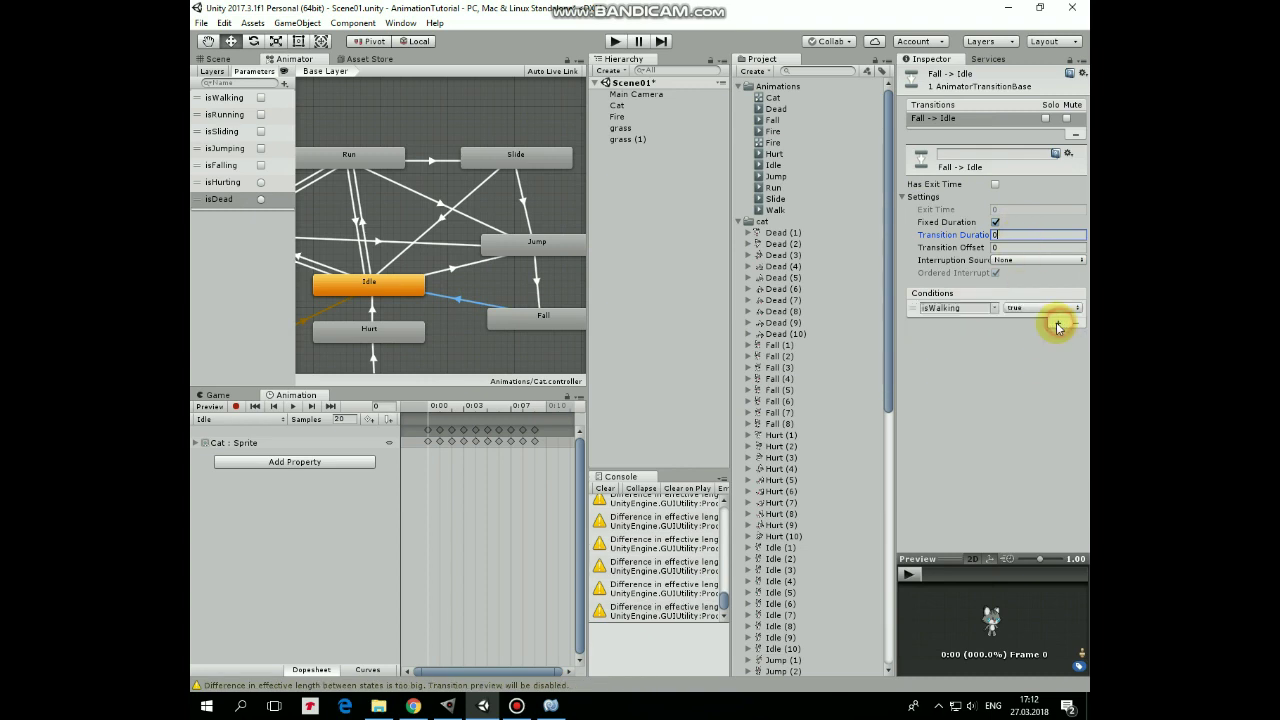
left_click(993, 307)
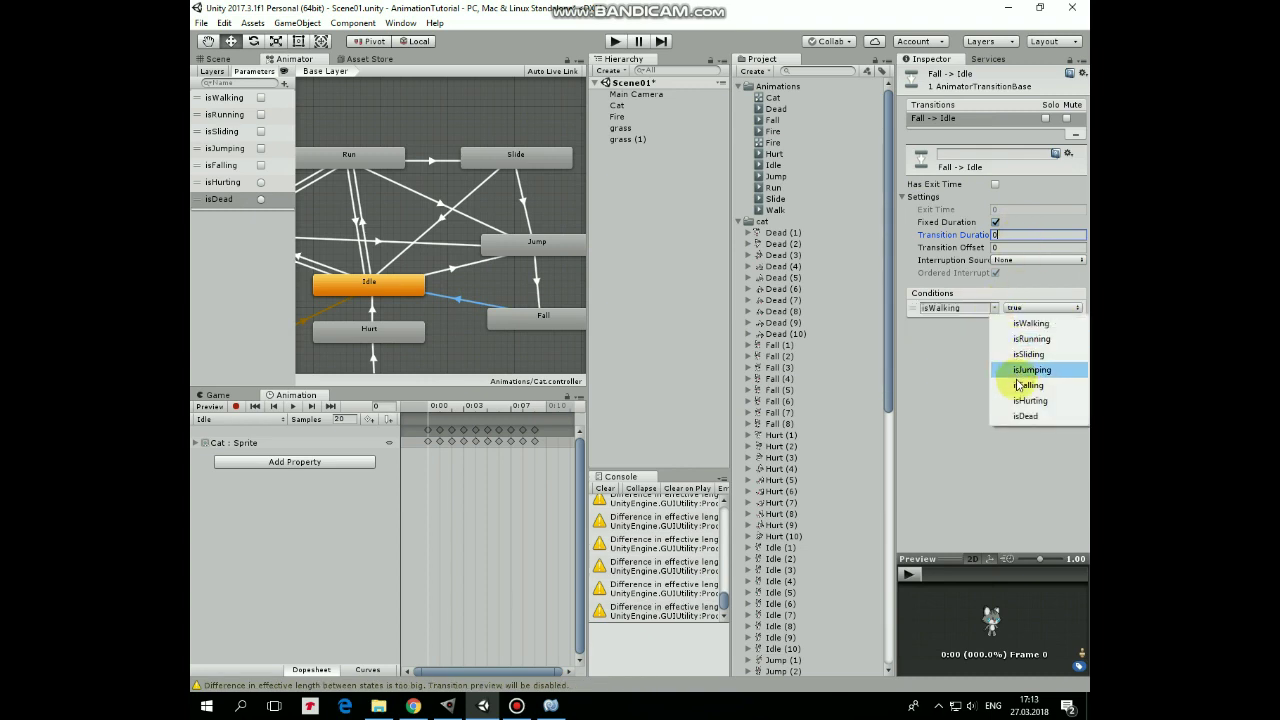
left_click(1018, 385)
left_click(1016, 309)
left_click(1033, 339)
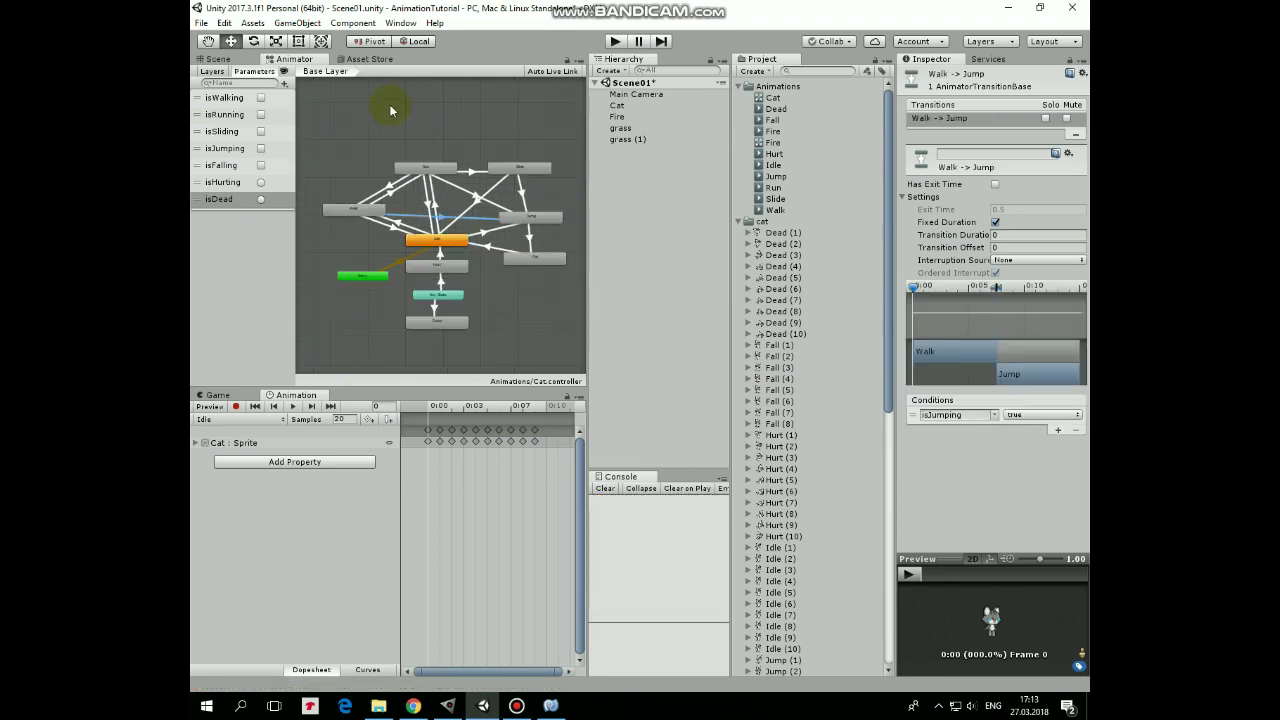
Show the Scene and Game views and select the Cat object.
left_click(217, 59)
left_click(214, 395)
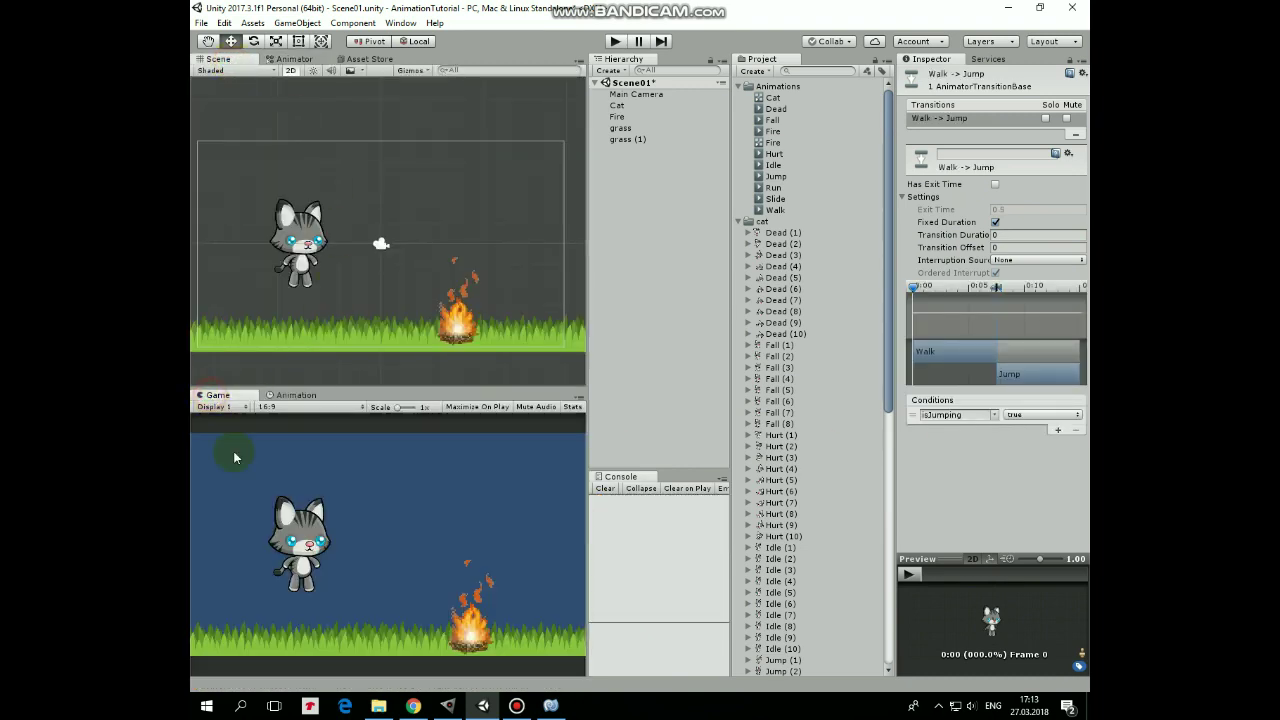
left_click(614, 105)
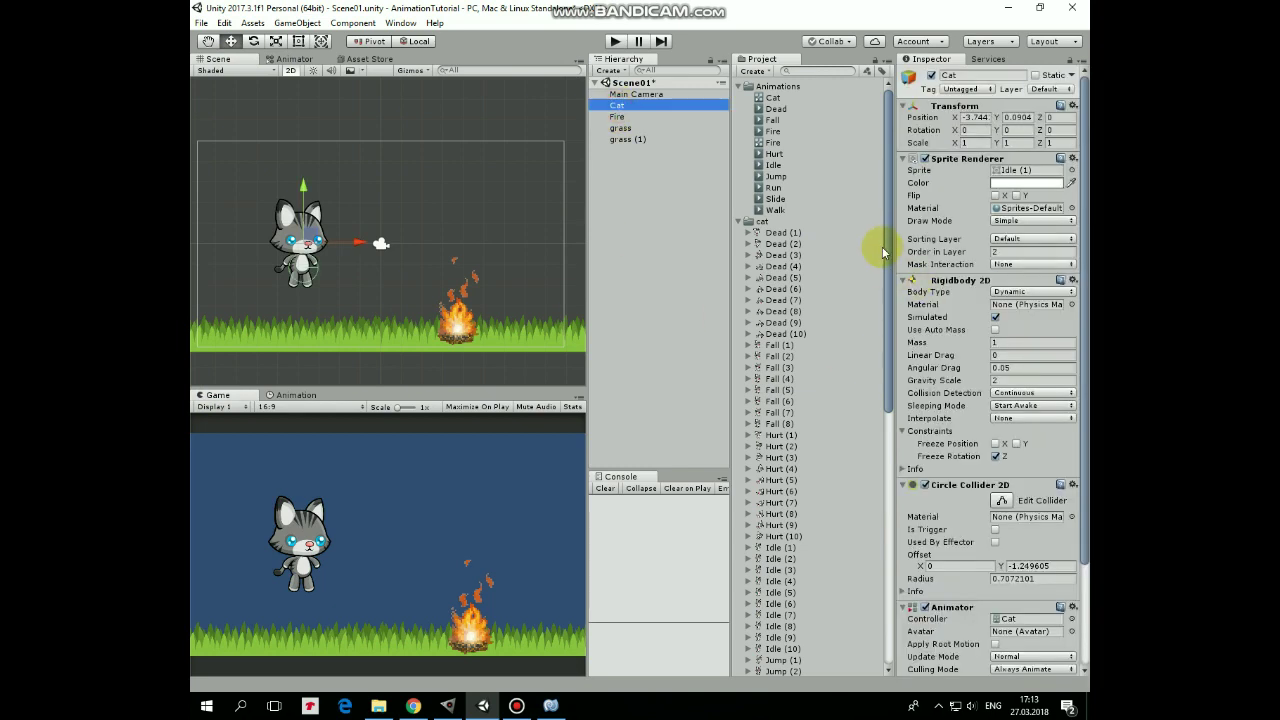
Collapse the cat sprites, Animations and CampFire folders and open the Cat script in MonoDevelop.
left_click(738, 221)
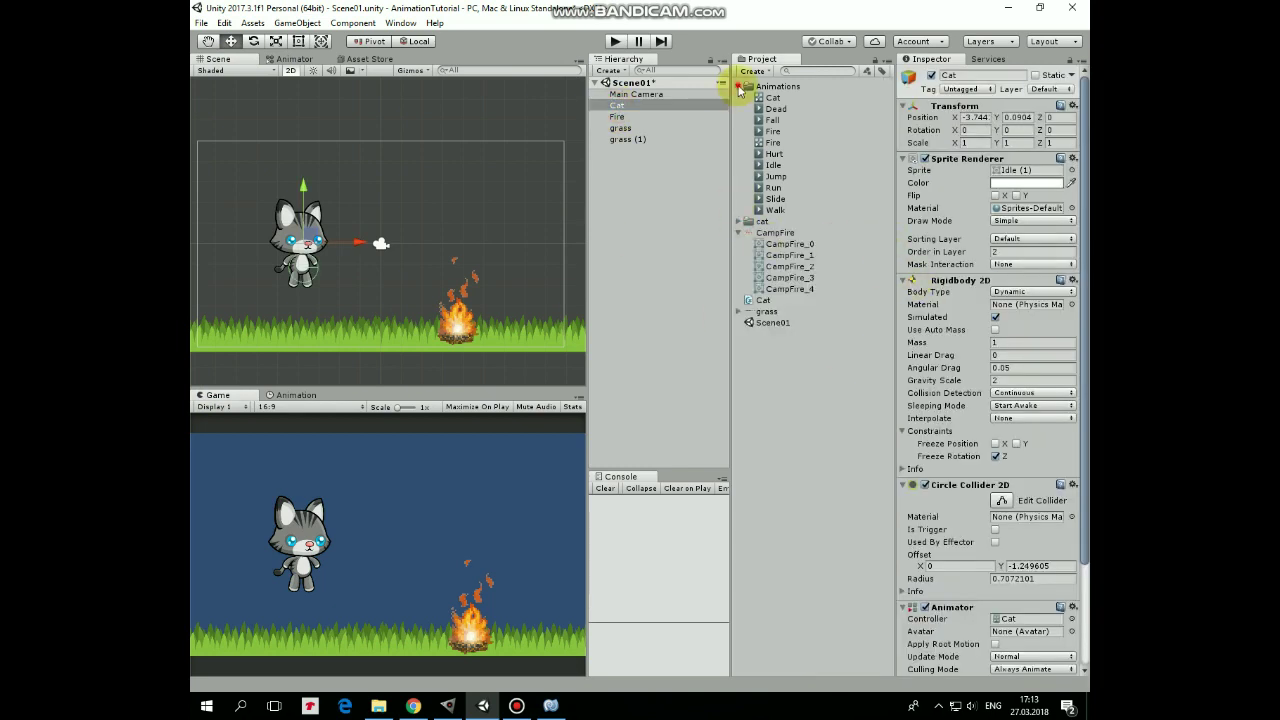
left_click(738, 88)
left_click(738, 108)
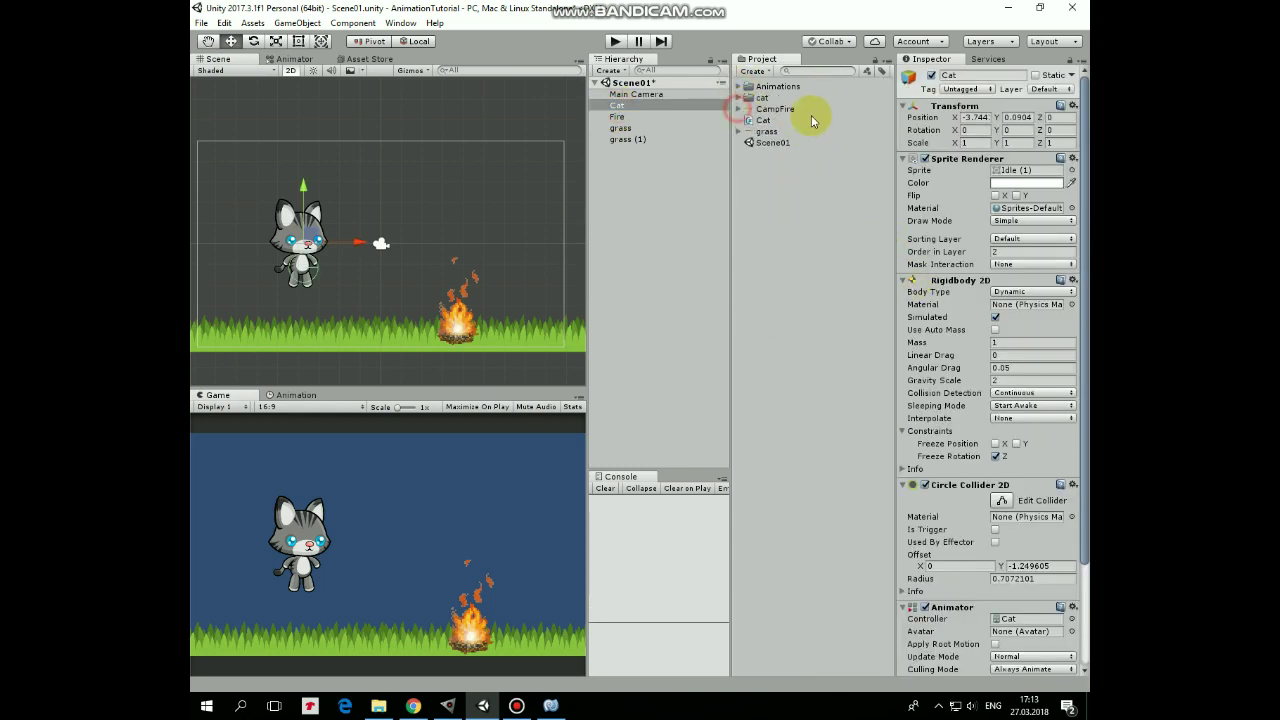
left_click(763, 120)
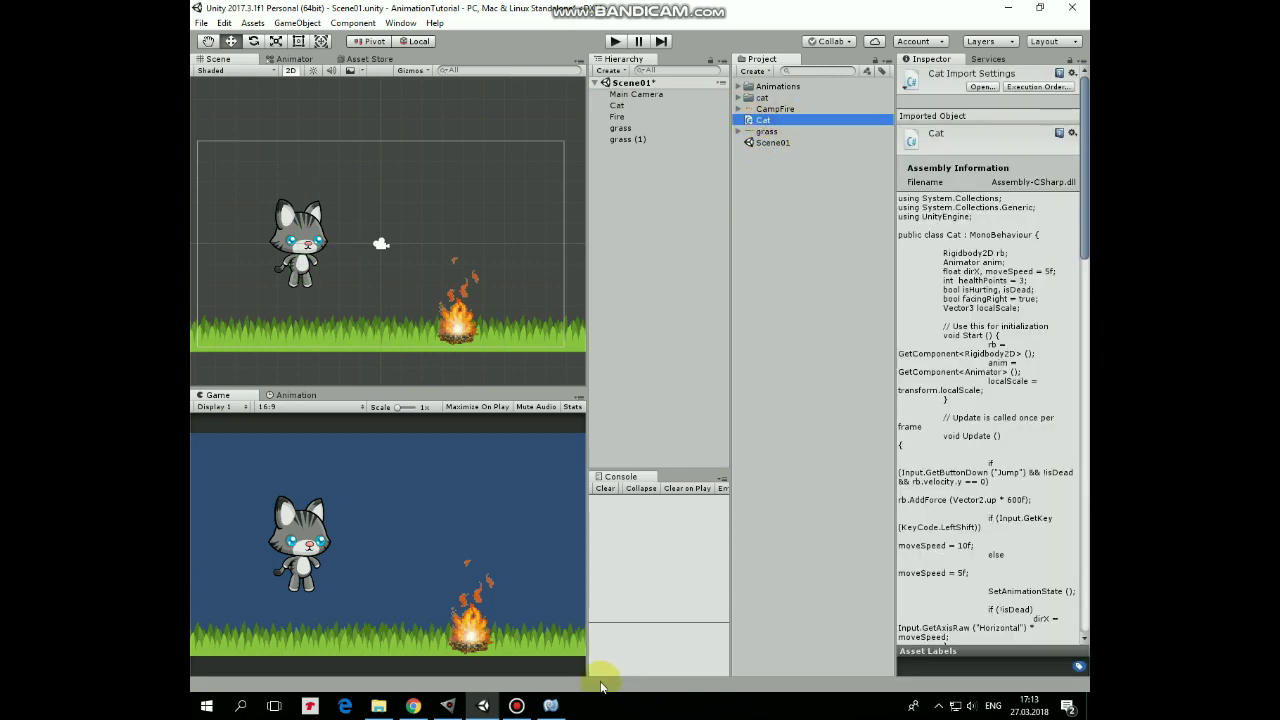
left_click(551, 705)
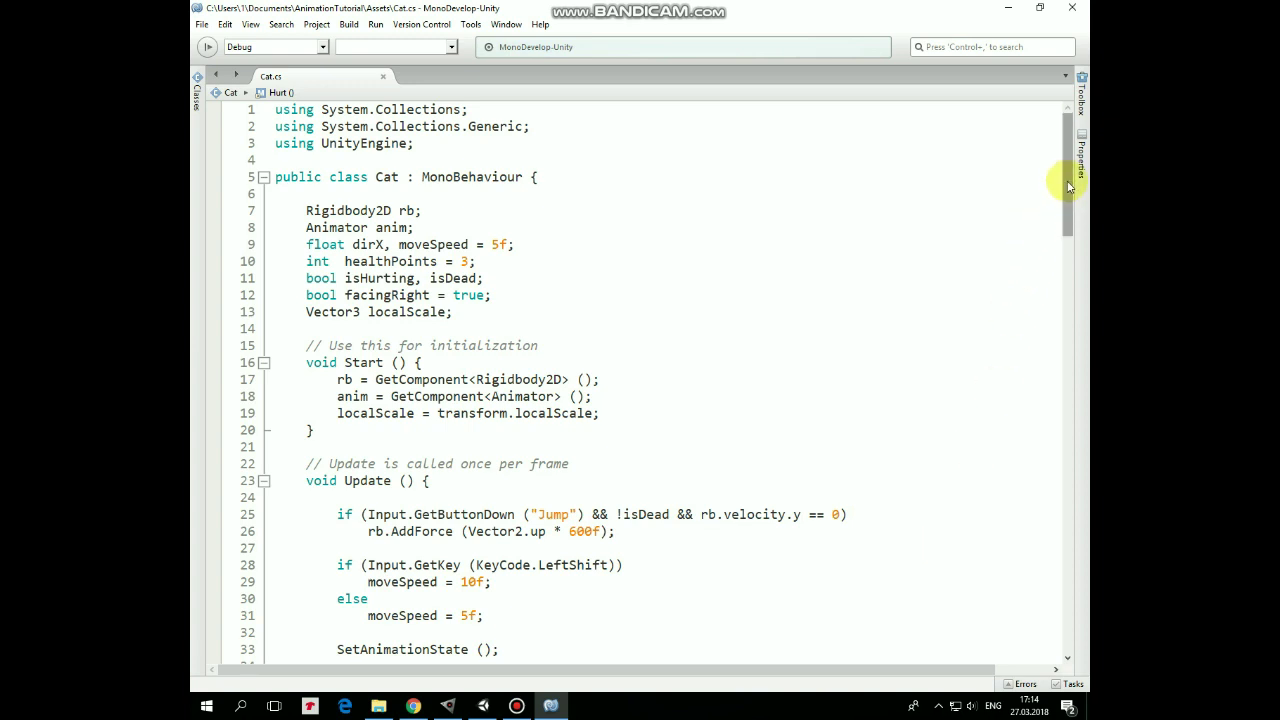
Scroll through Cat.cs down to the Update method.
left_click_drag(1063, 177, 1069, 262)
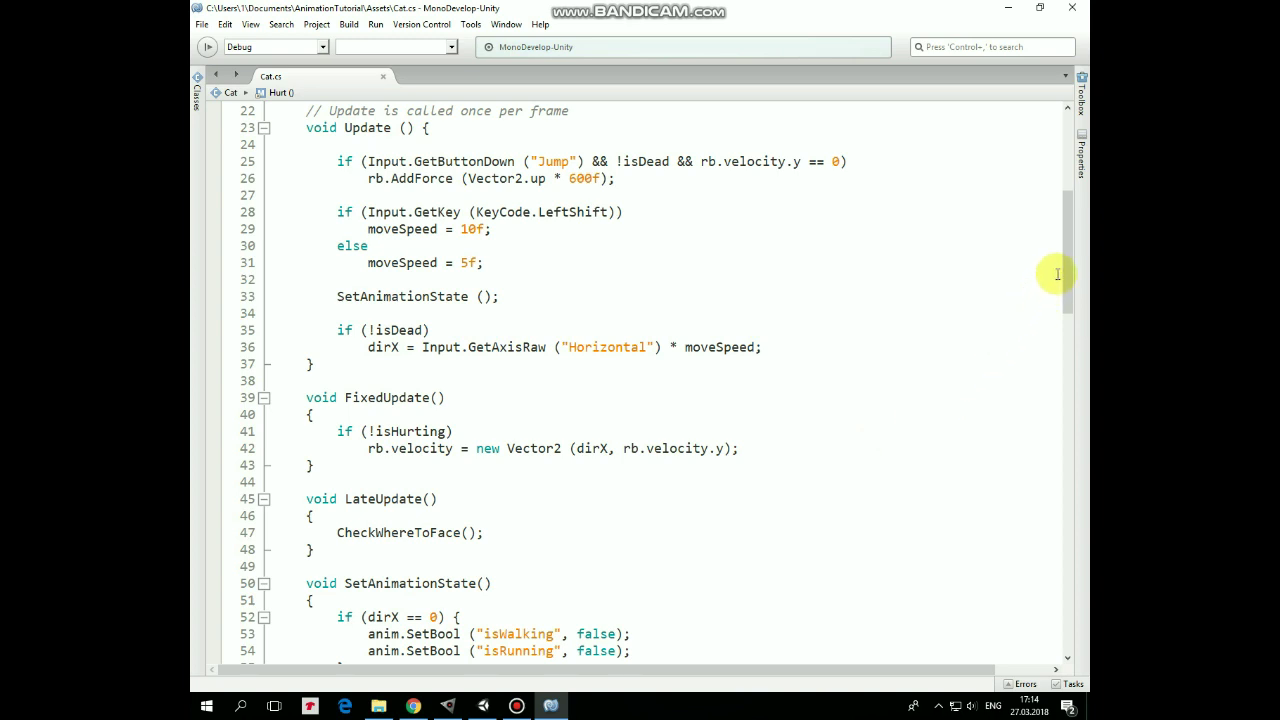
left_click_drag(1067, 264, 1071, 363)
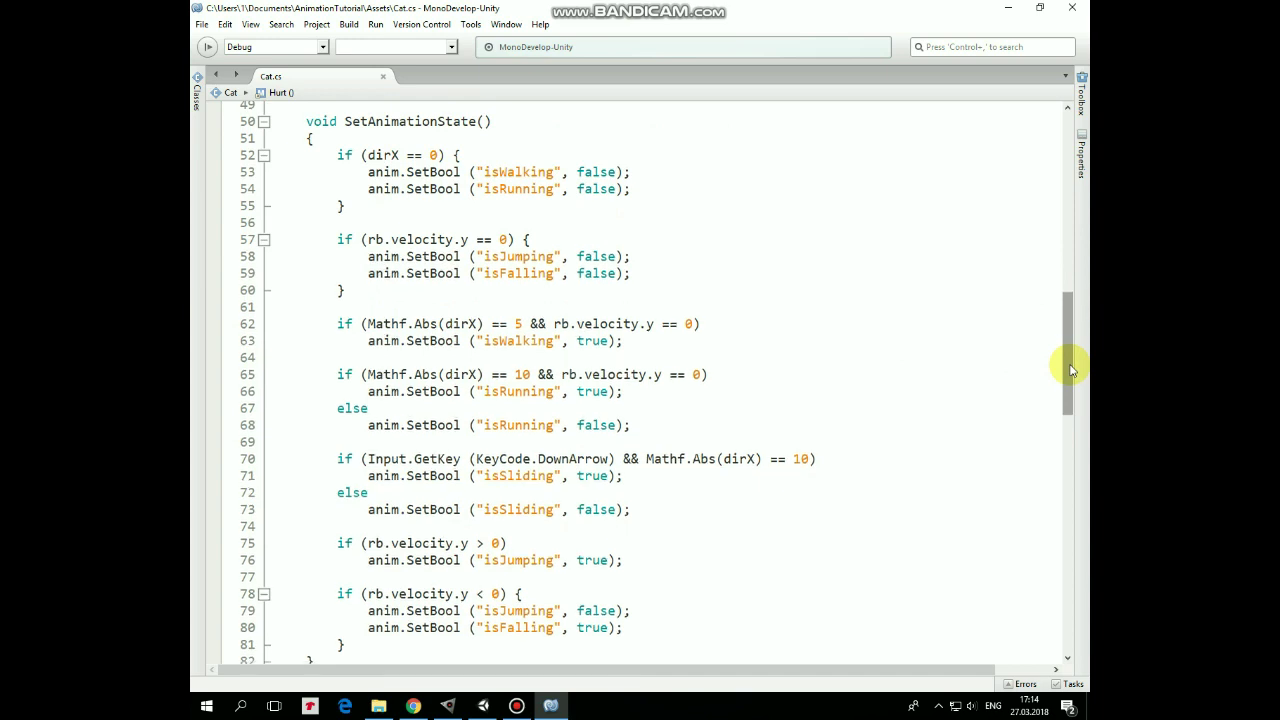